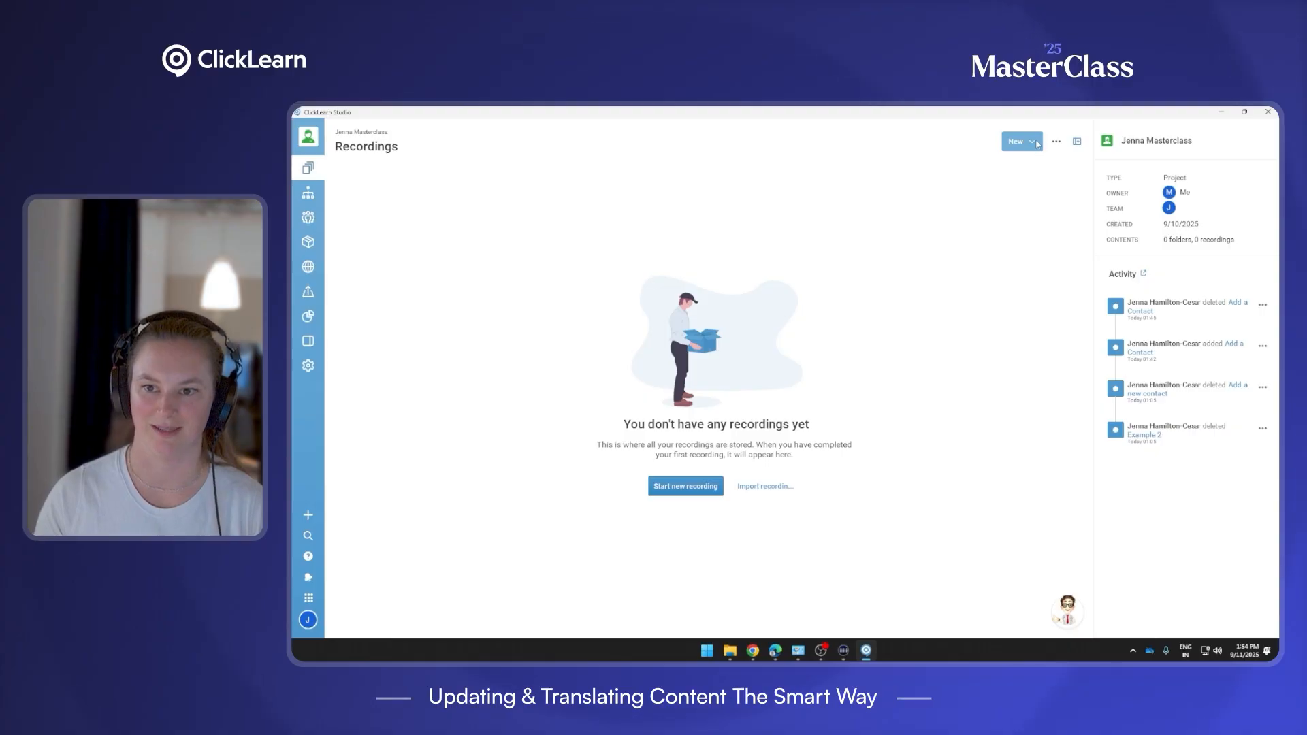
Create a new English (en-US) recording named 'Add A Contact' and start recording.
left_click(1020, 141)
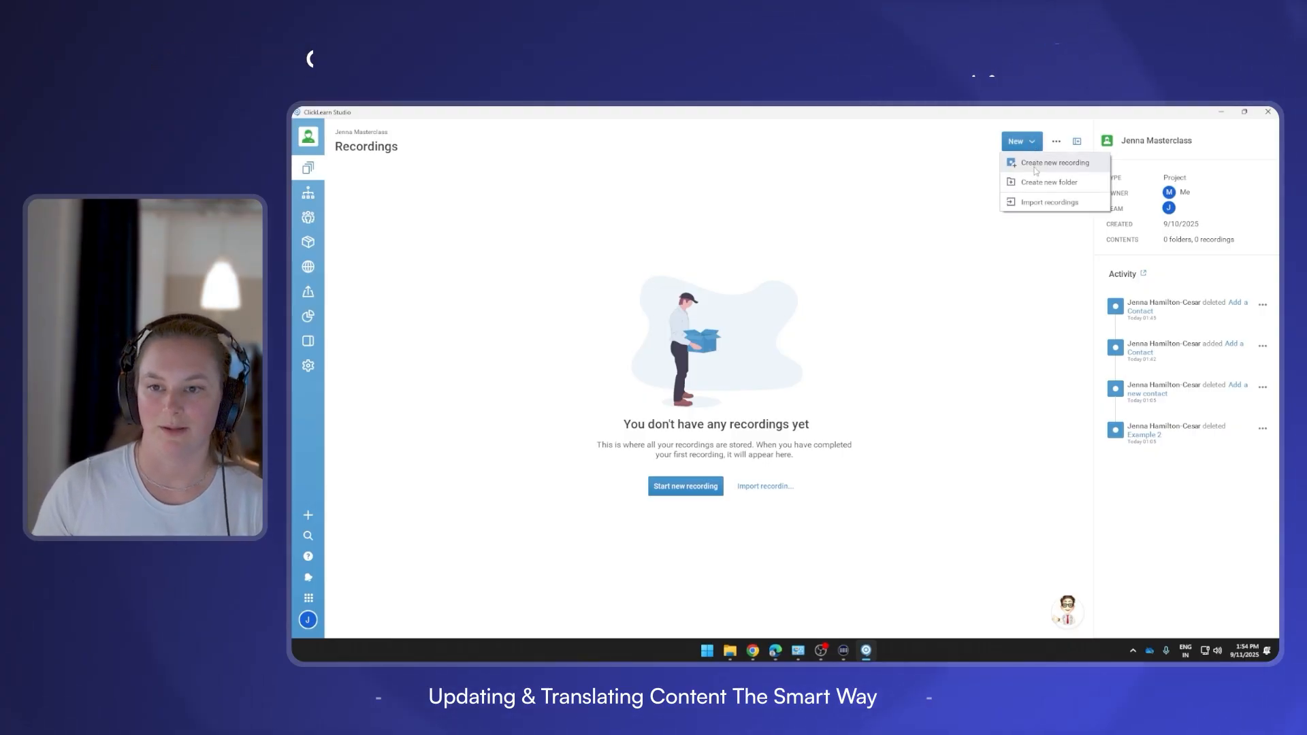
left_click(1038, 161)
type("Add")
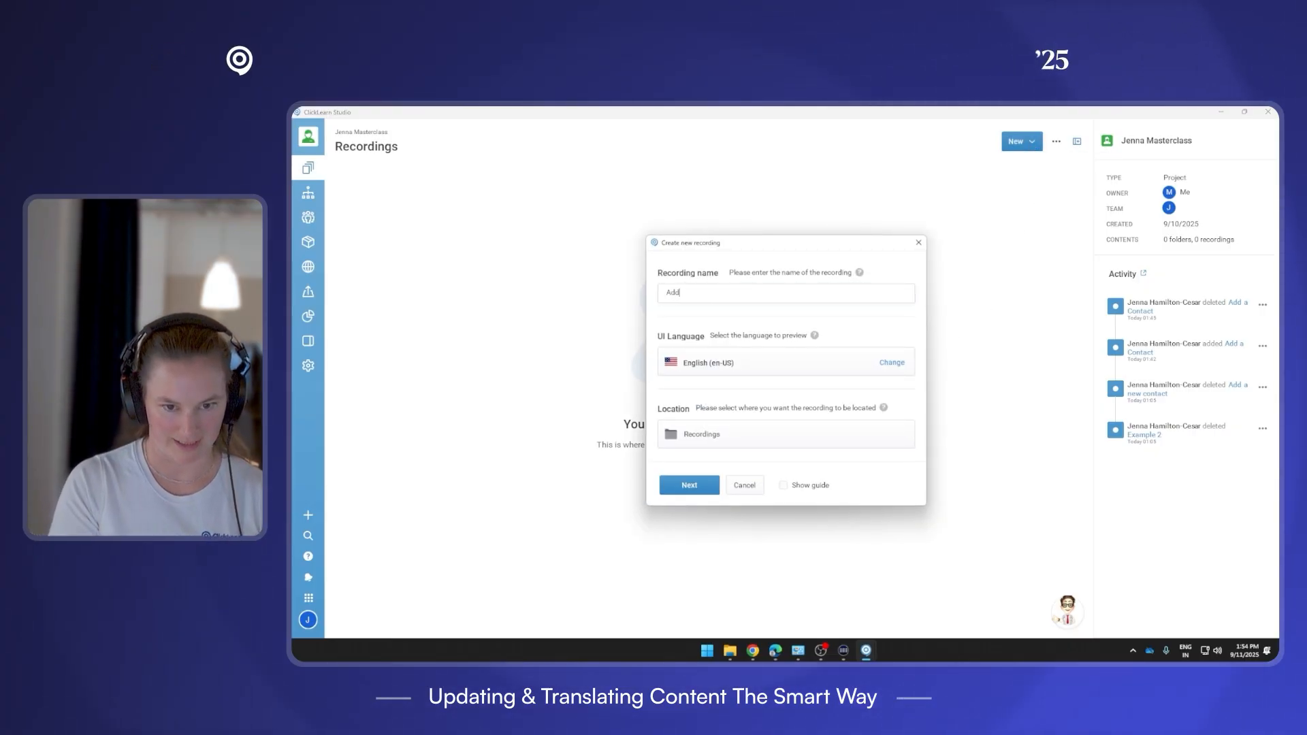
type(" A Conta")
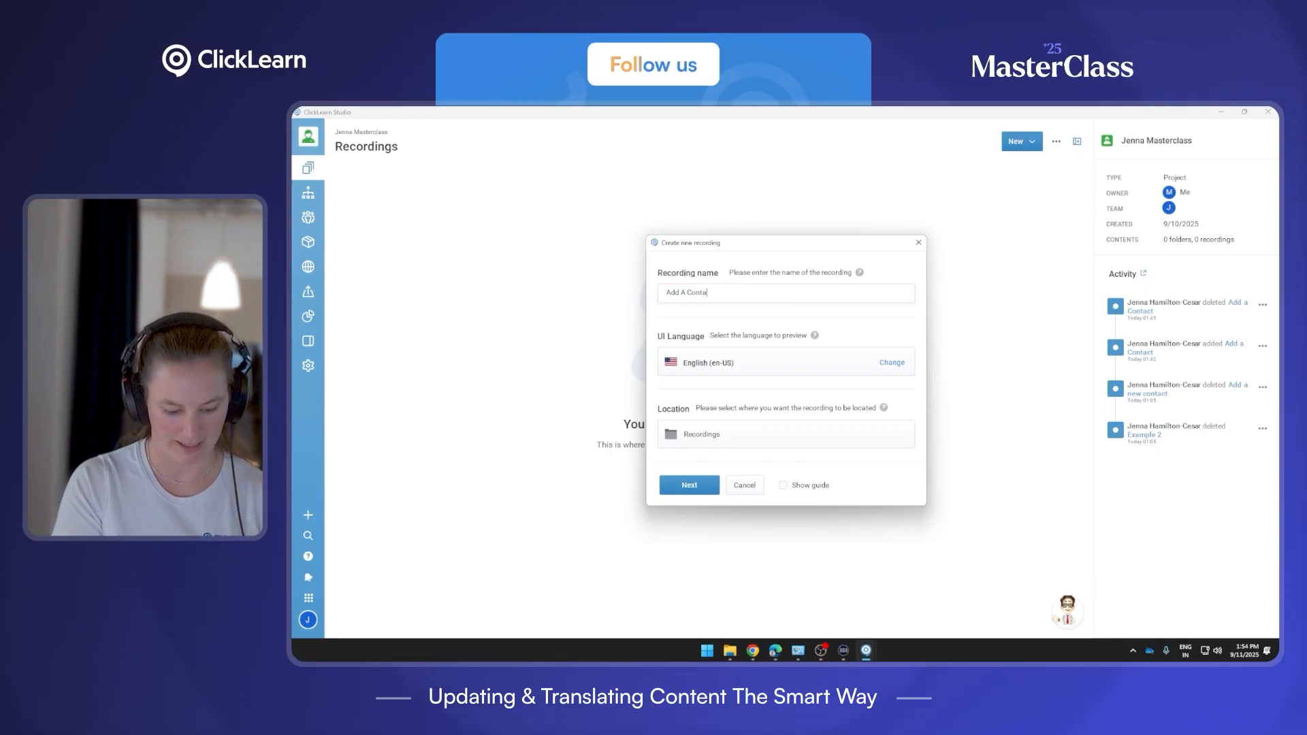
type("ct")
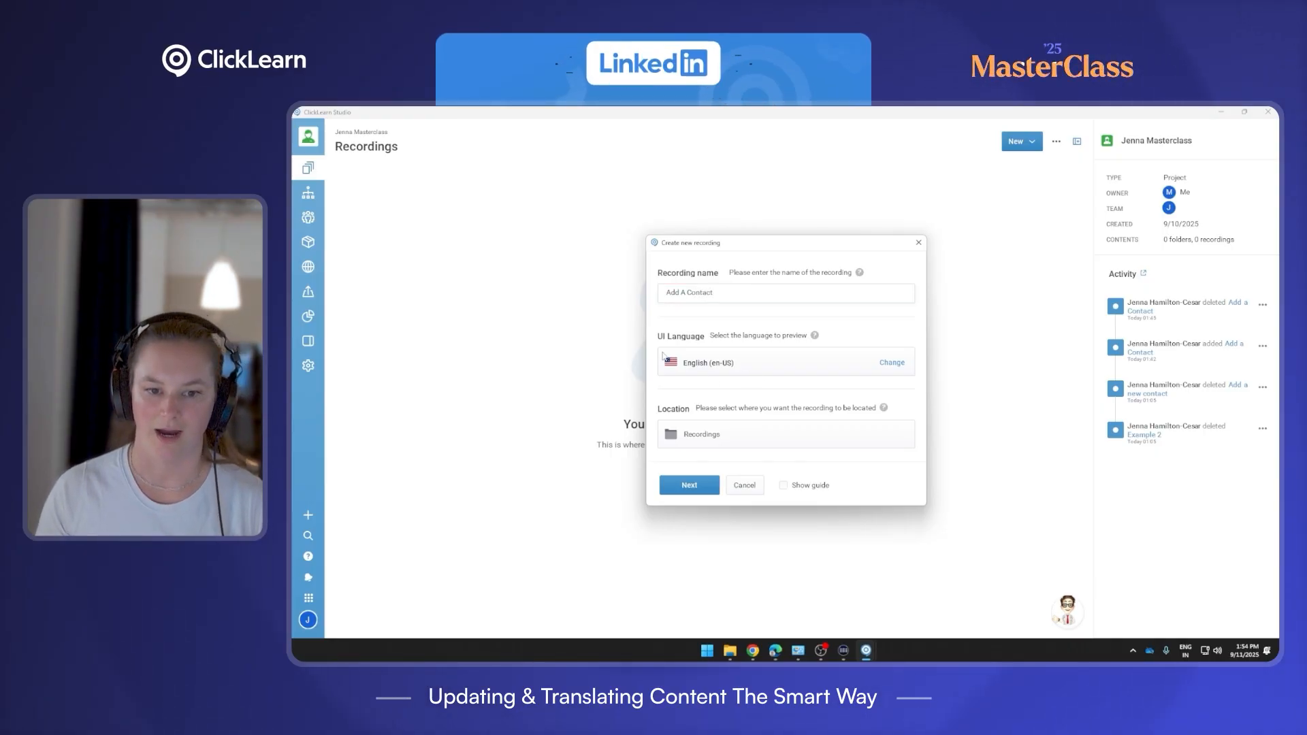
left_click(704, 494)
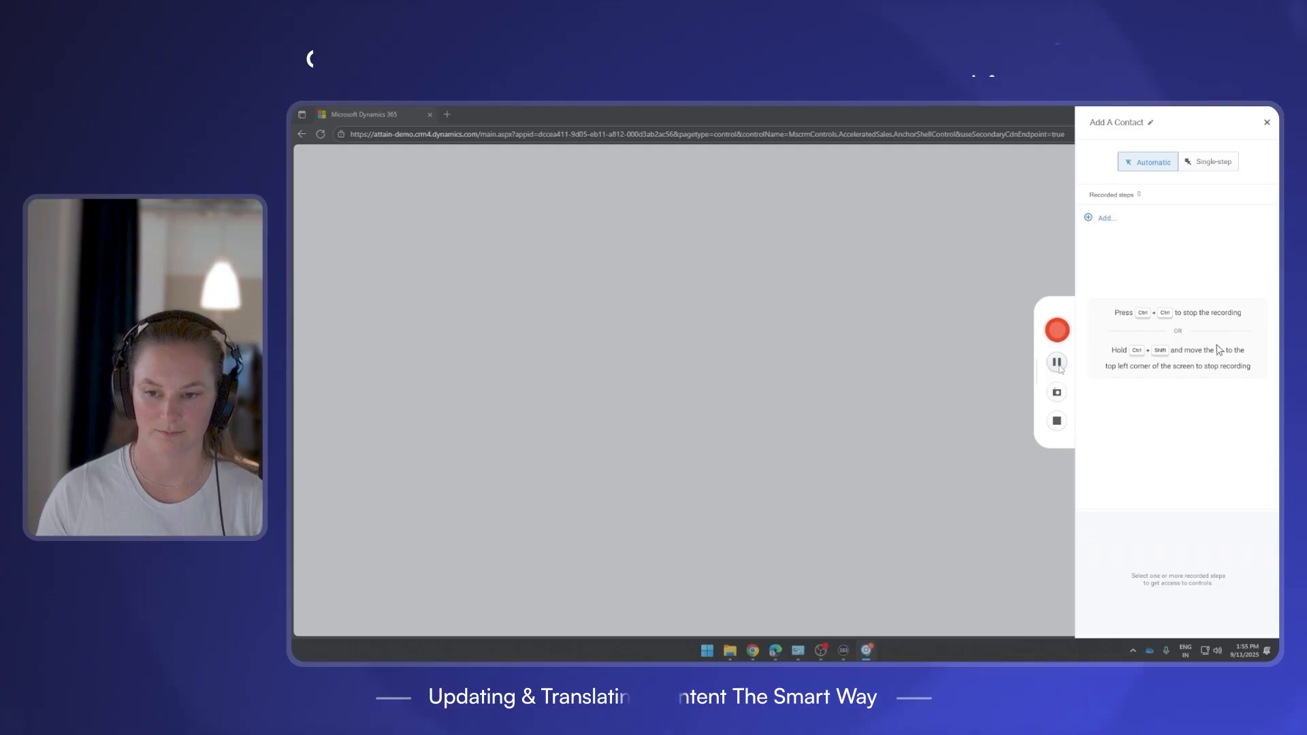
Pause the recorder, reload the blank Dynamics 365 page, and resume capturing.
left_click(1056, 362)
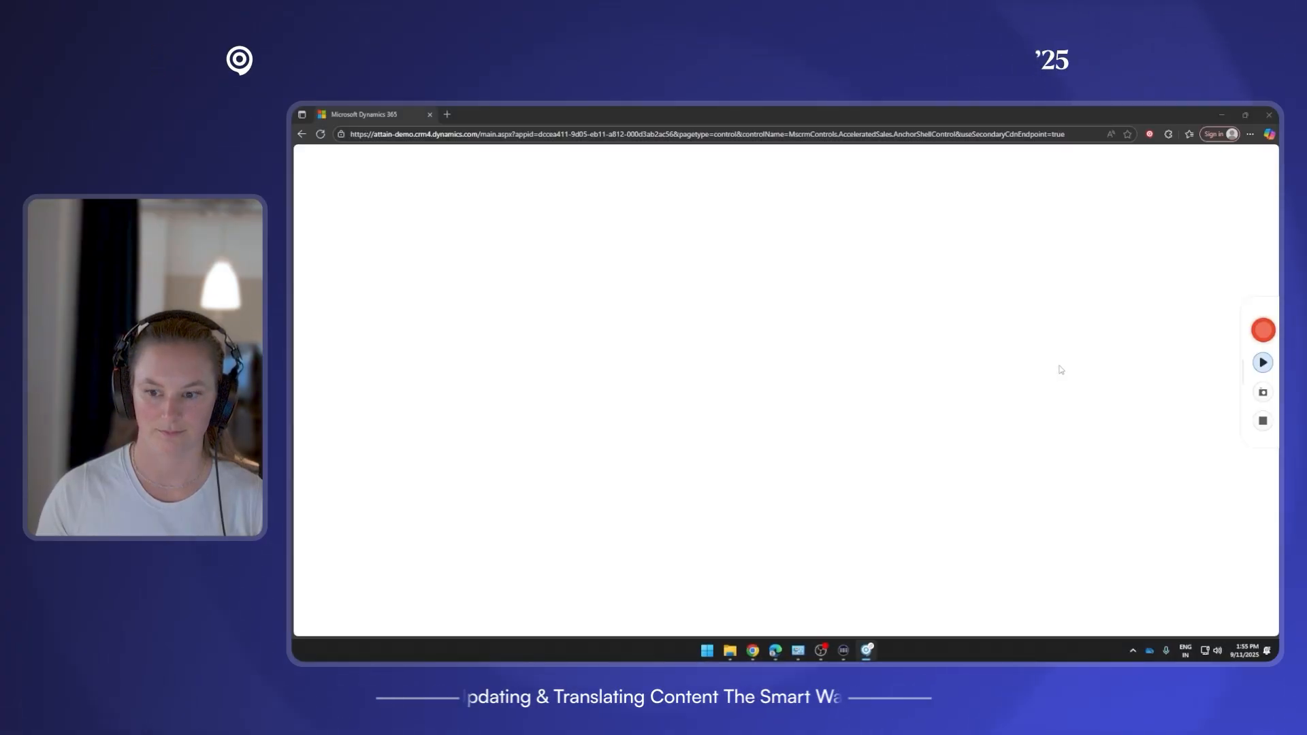
left_click(320, 135)
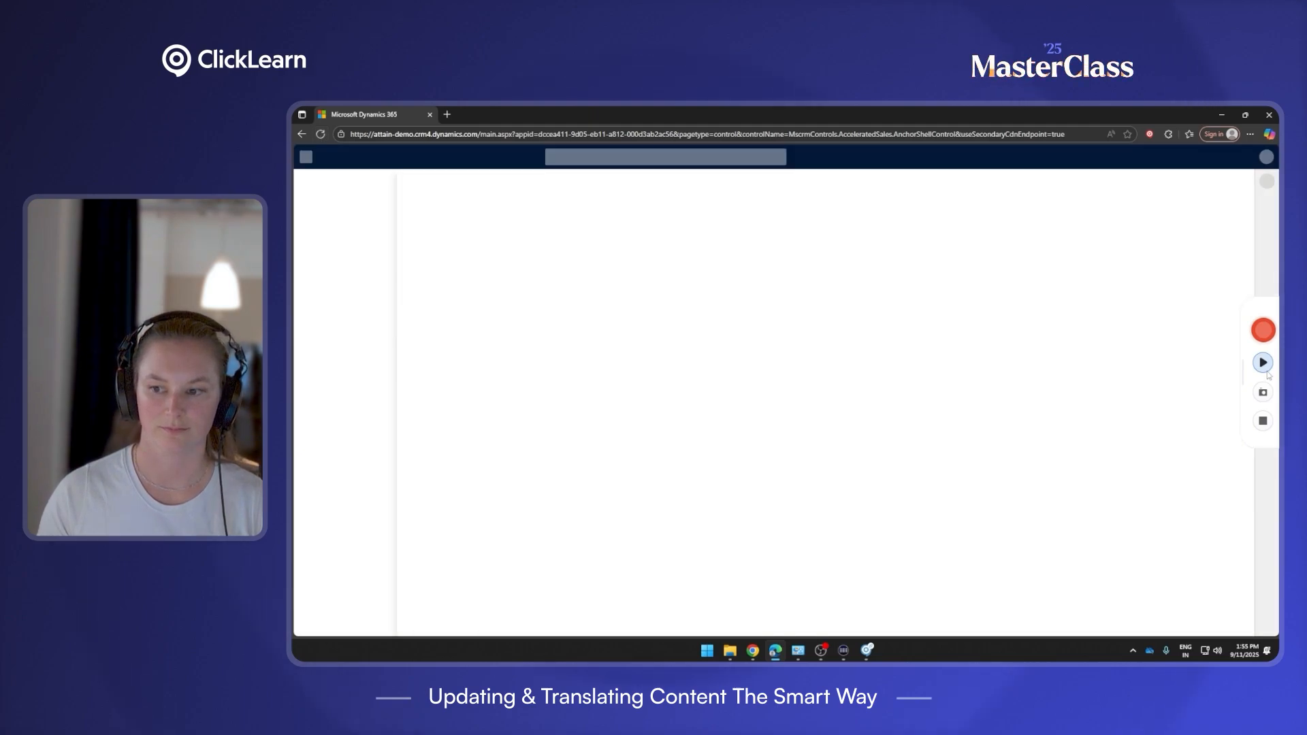
left_click(1262, 363)
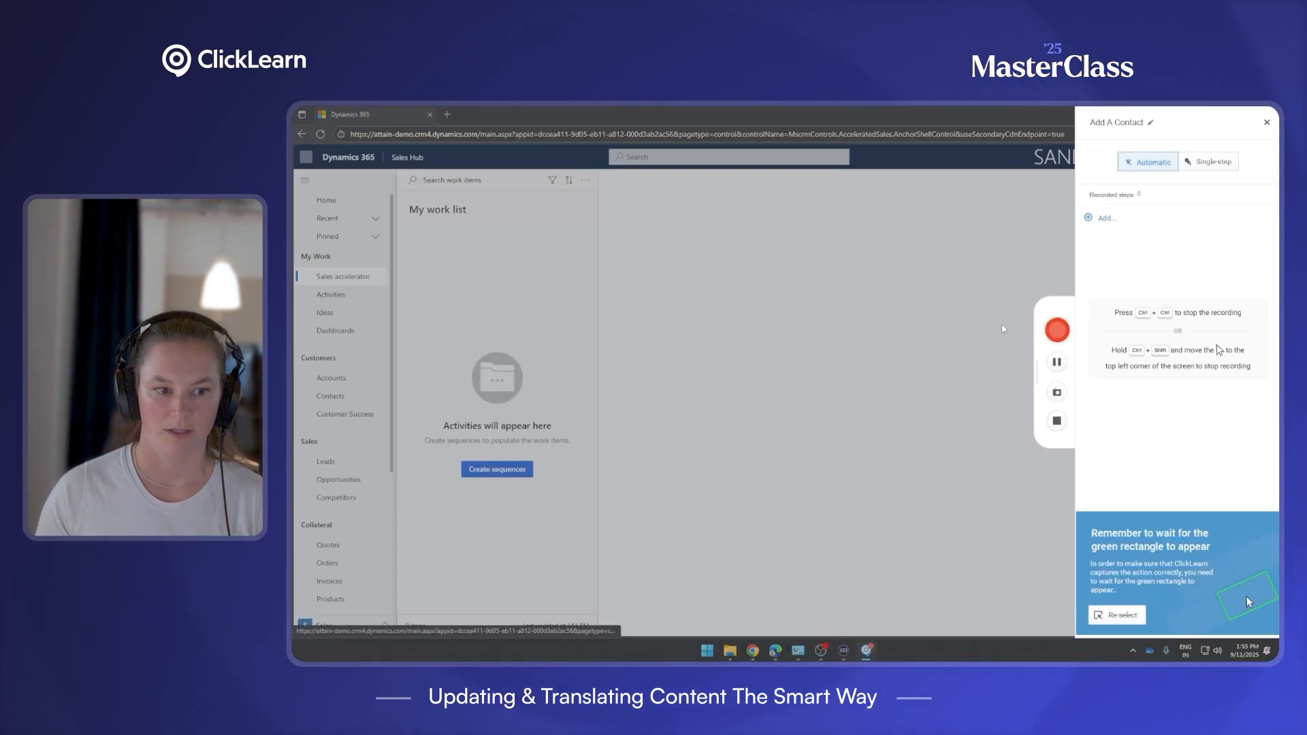
left_click(1053, 333)
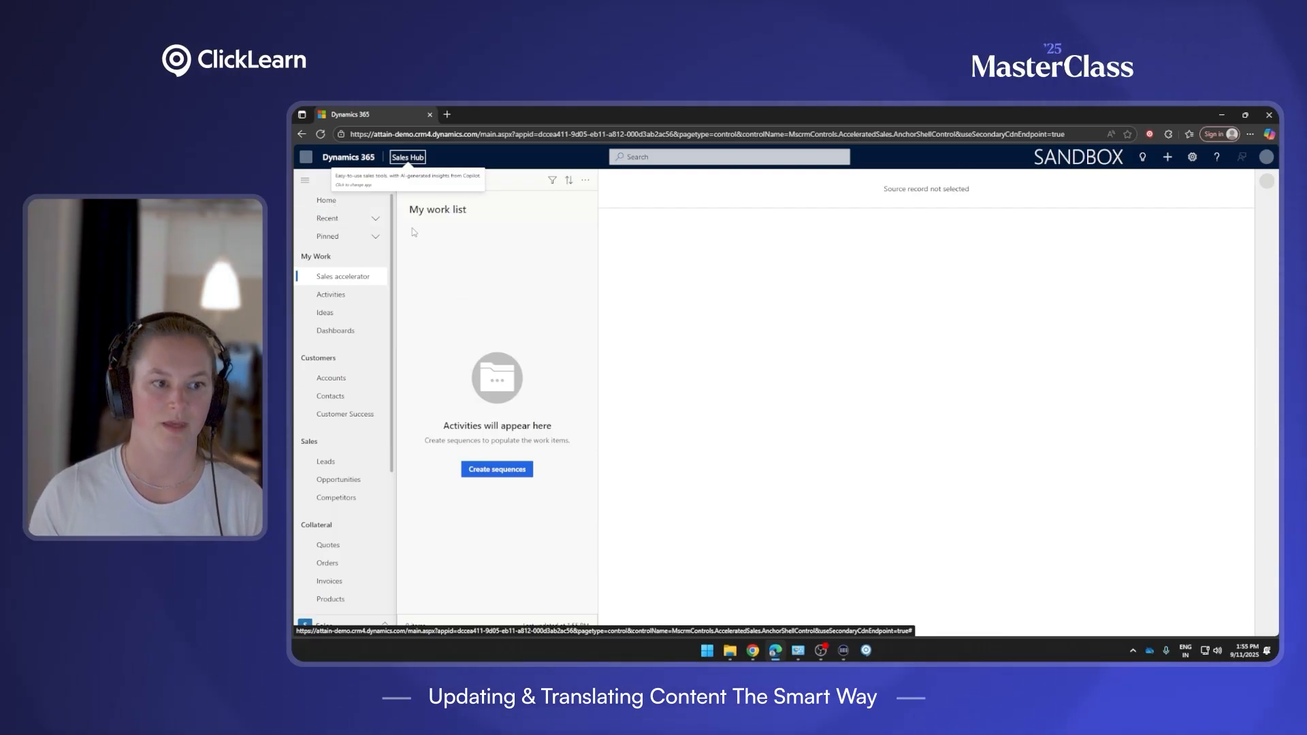
Go Home, open Contacts, and start a new contact record.
left_click(345, 206)
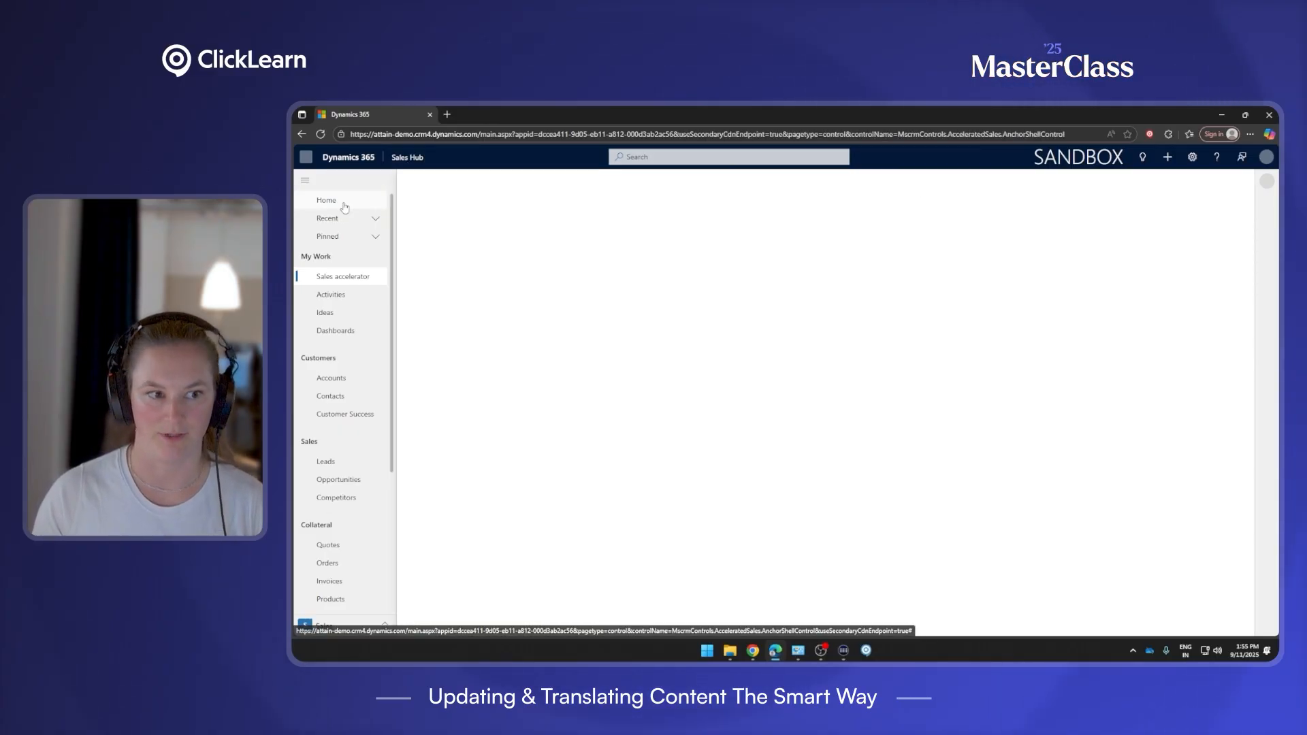
left_click(343, 397)
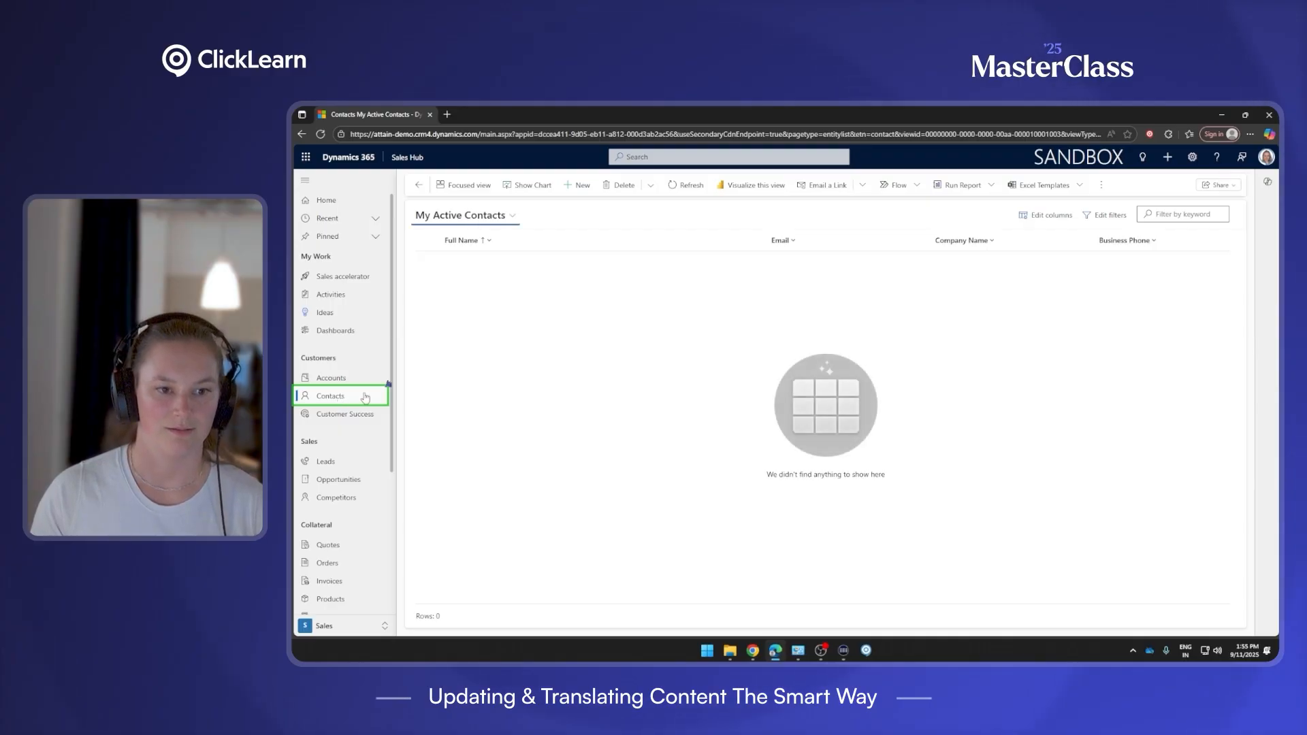
left_click(581, 185)
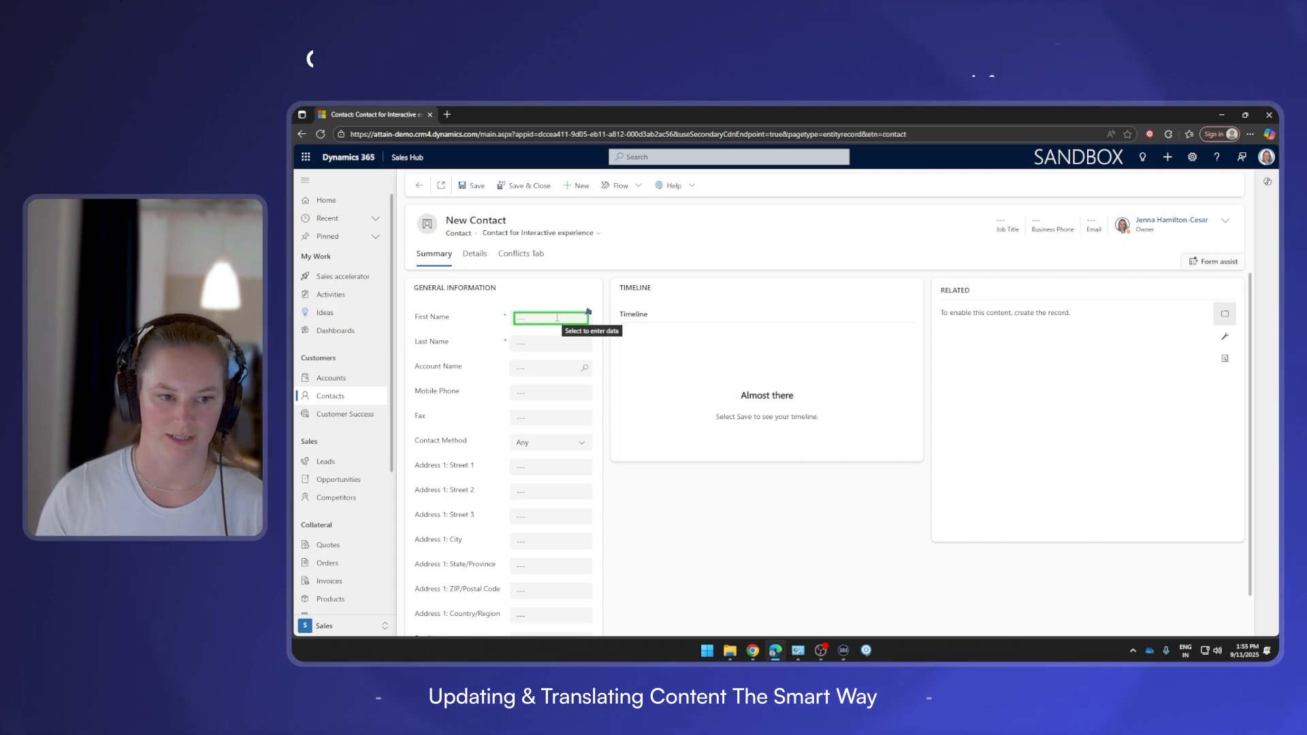
Enter the contact's first and last name, save and close it, then stop recording.
left_click(557, 317)
type("J")
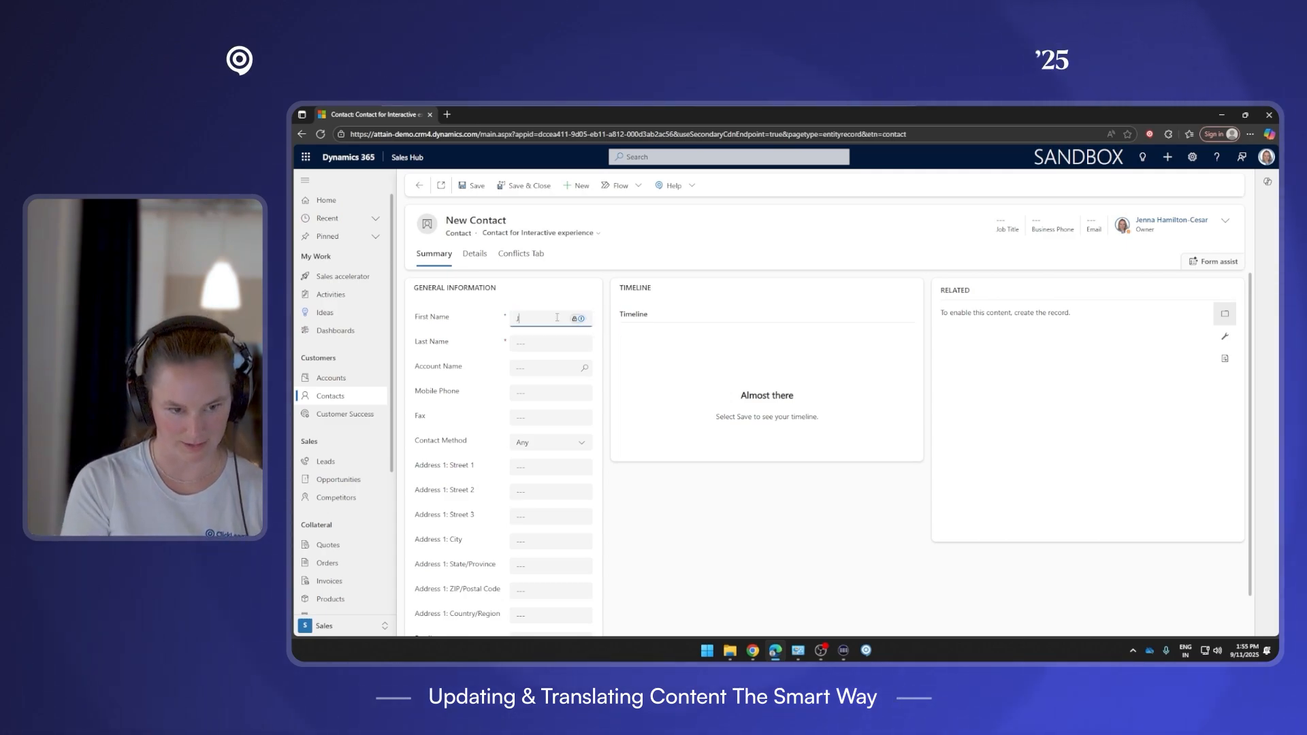
type("enna")
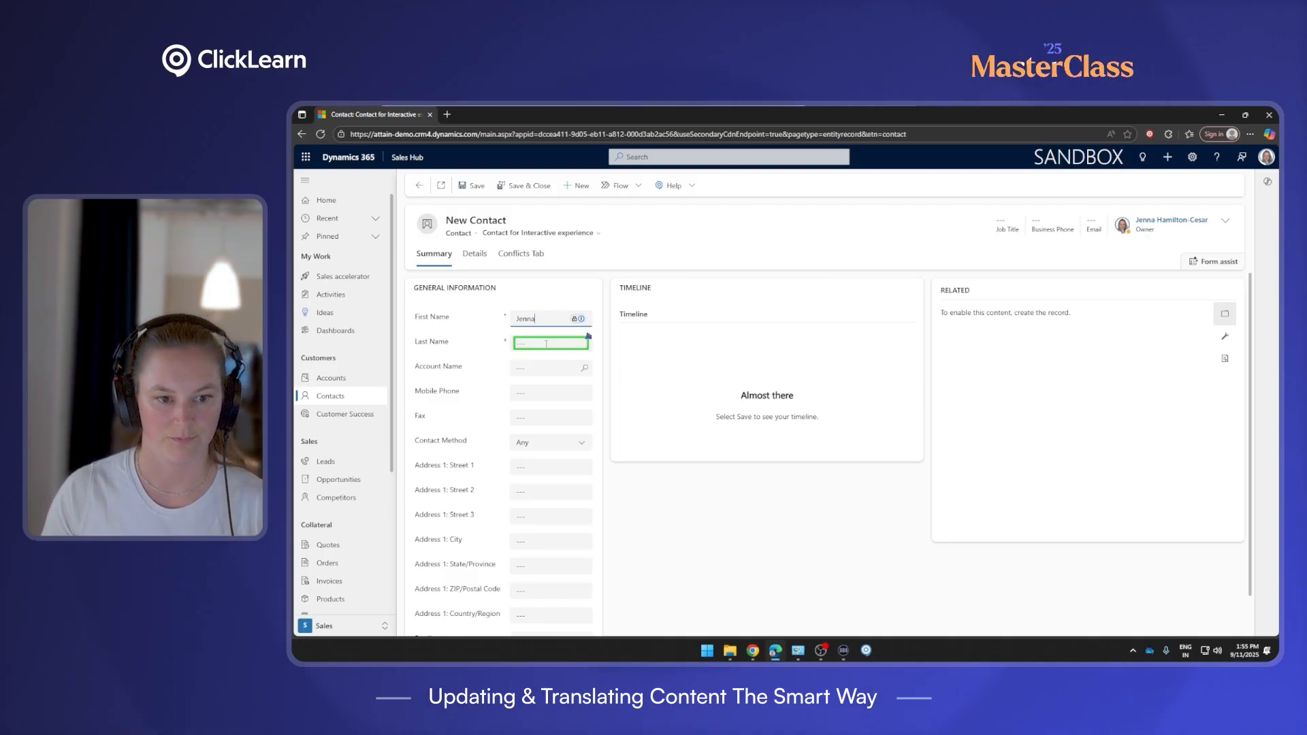
left_click(546, 345)
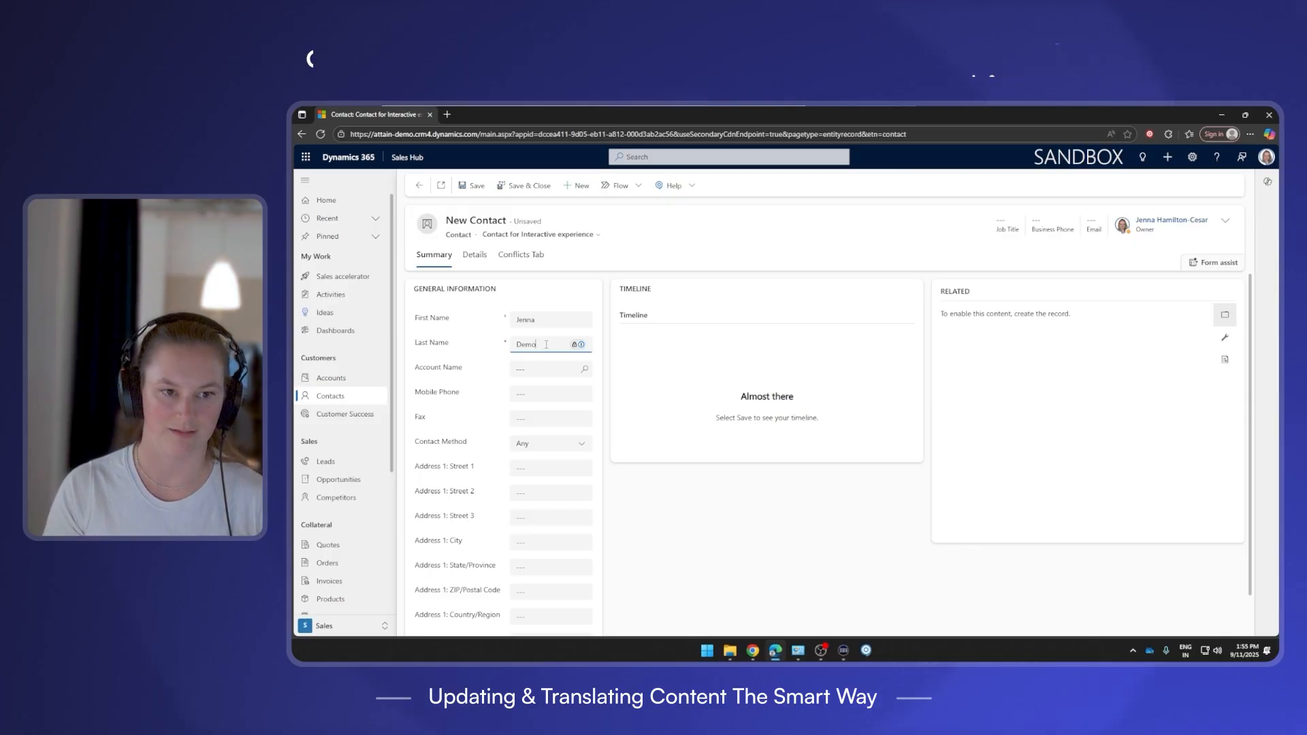
left_click(543, 187)
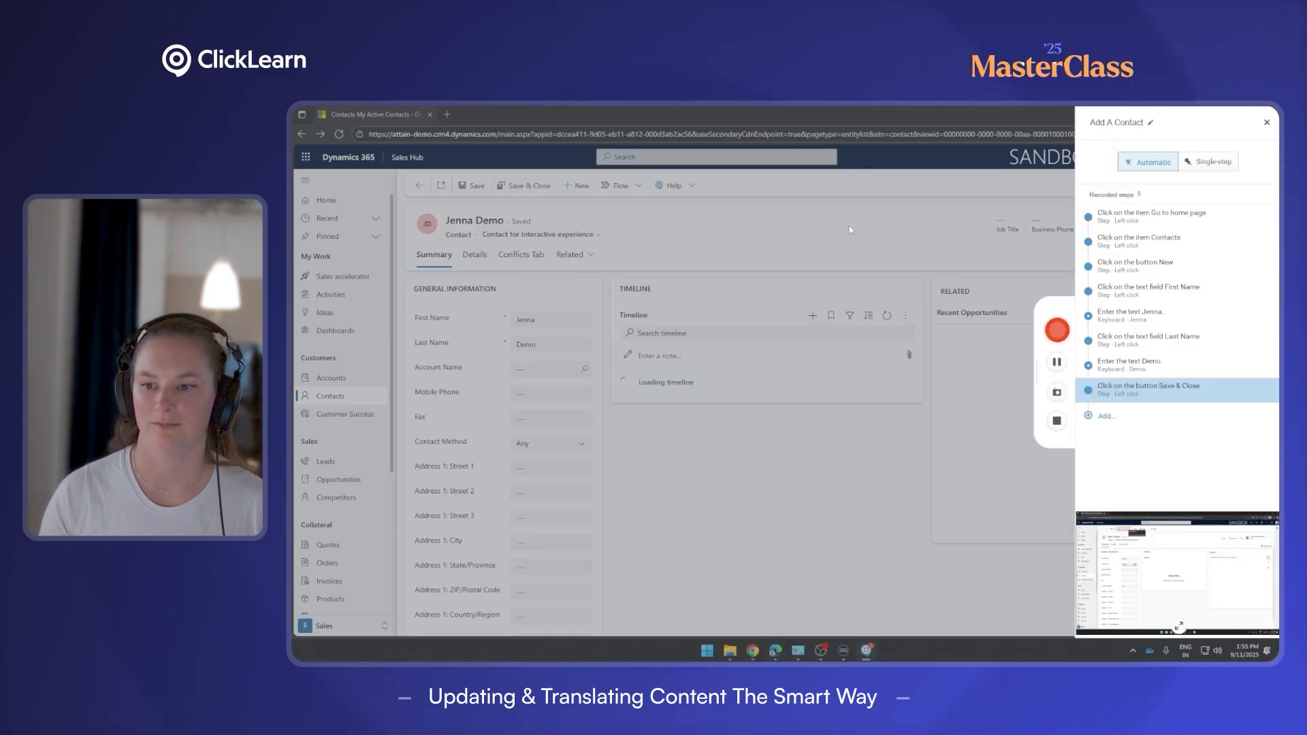
left_click(1055, 422)
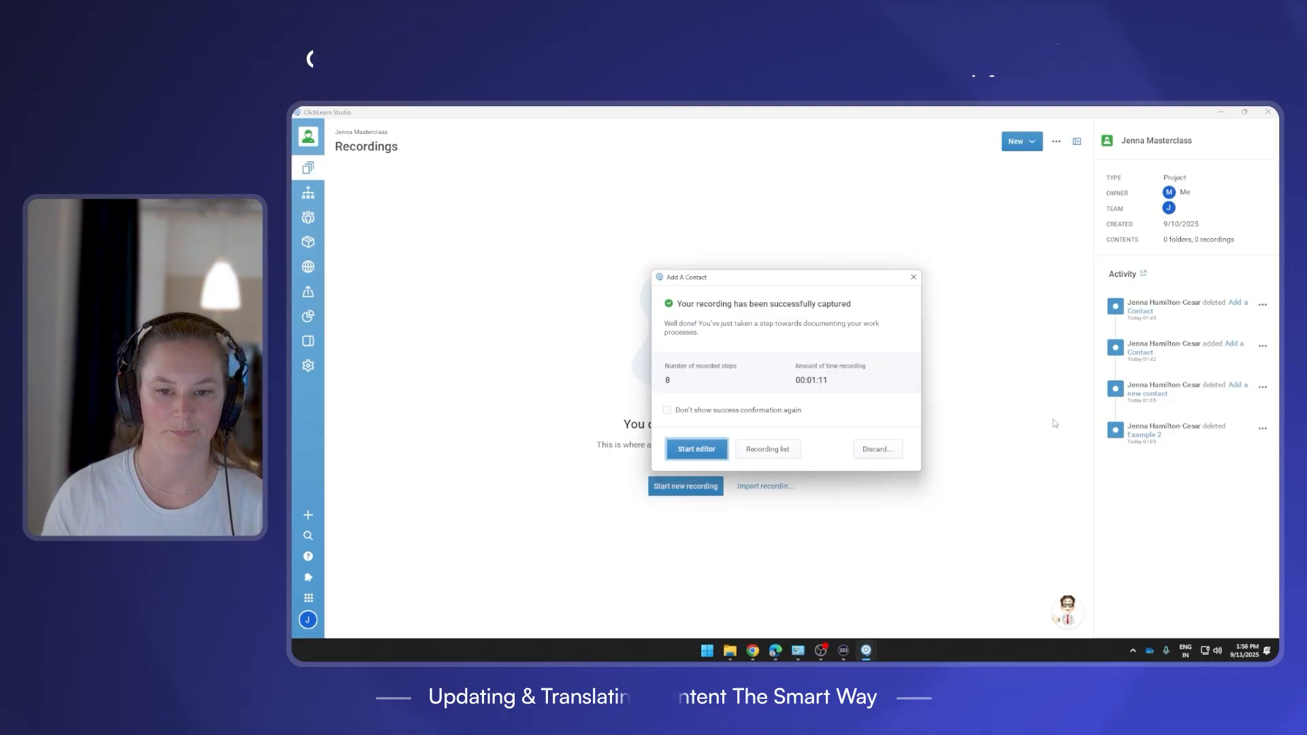
Open the Add A Contact recording in the Written editor and scroll through its 8 steps.
left_click(695, 449)
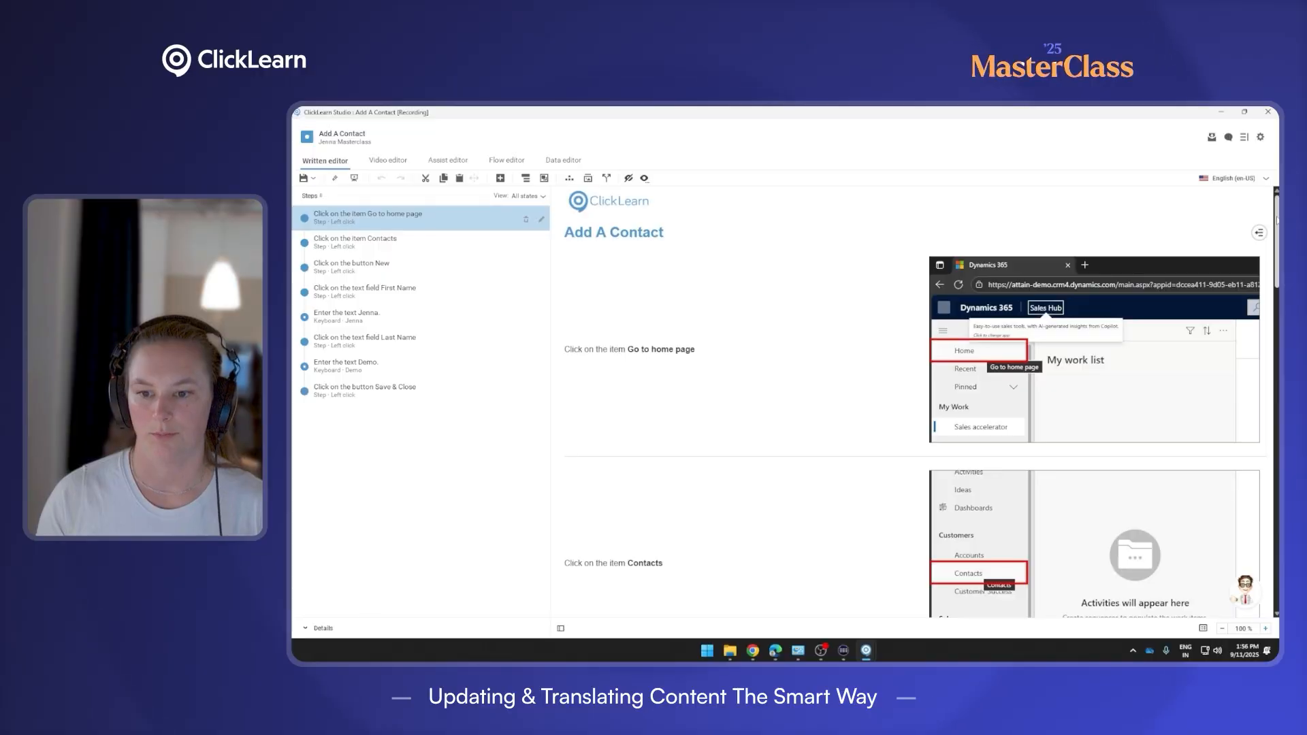
scroll(915, 401, "down", 8)
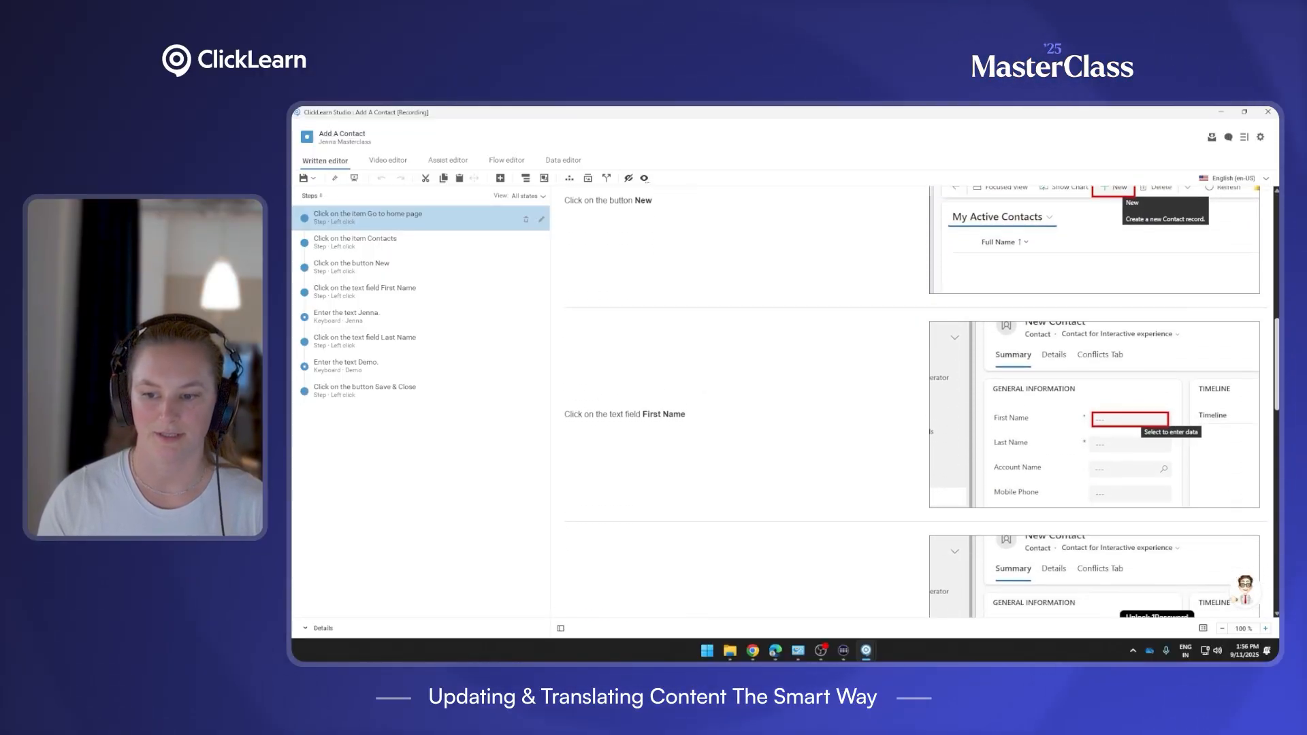
scroll(915, 402, "down", 6)
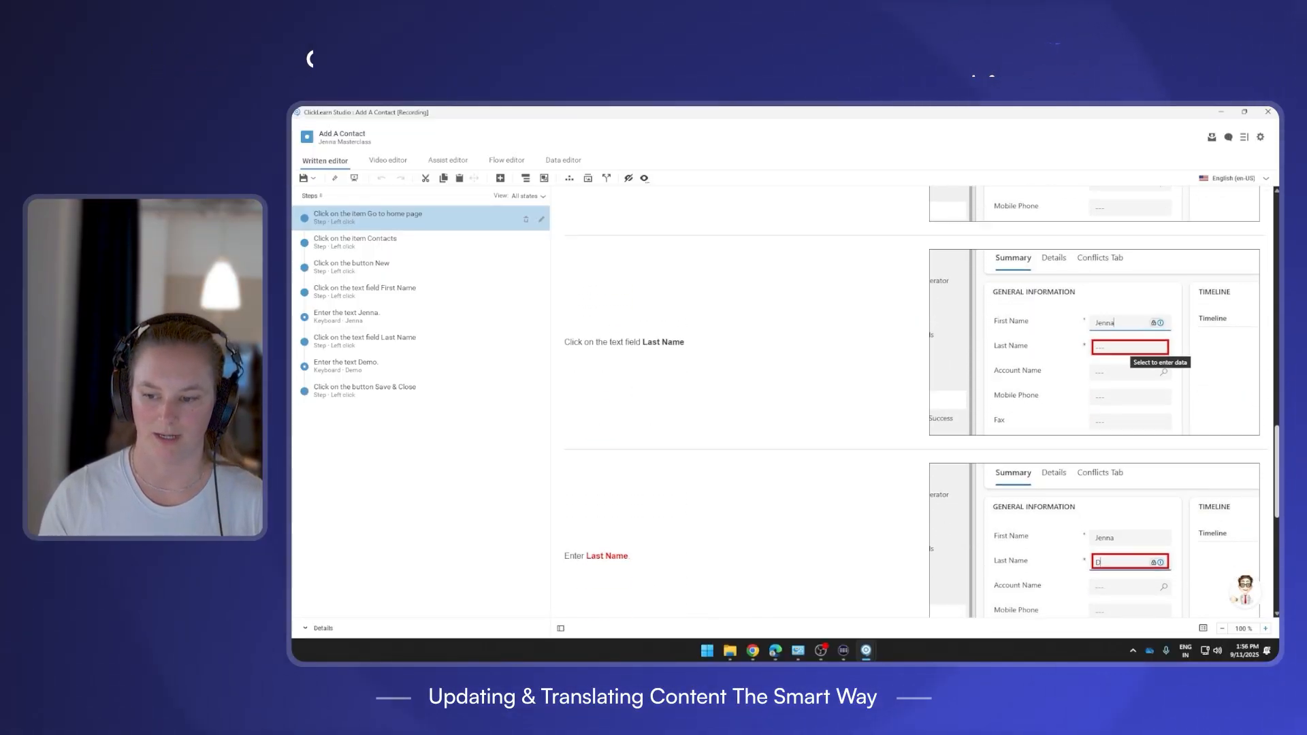
scroll(915, 402, "down", 5)
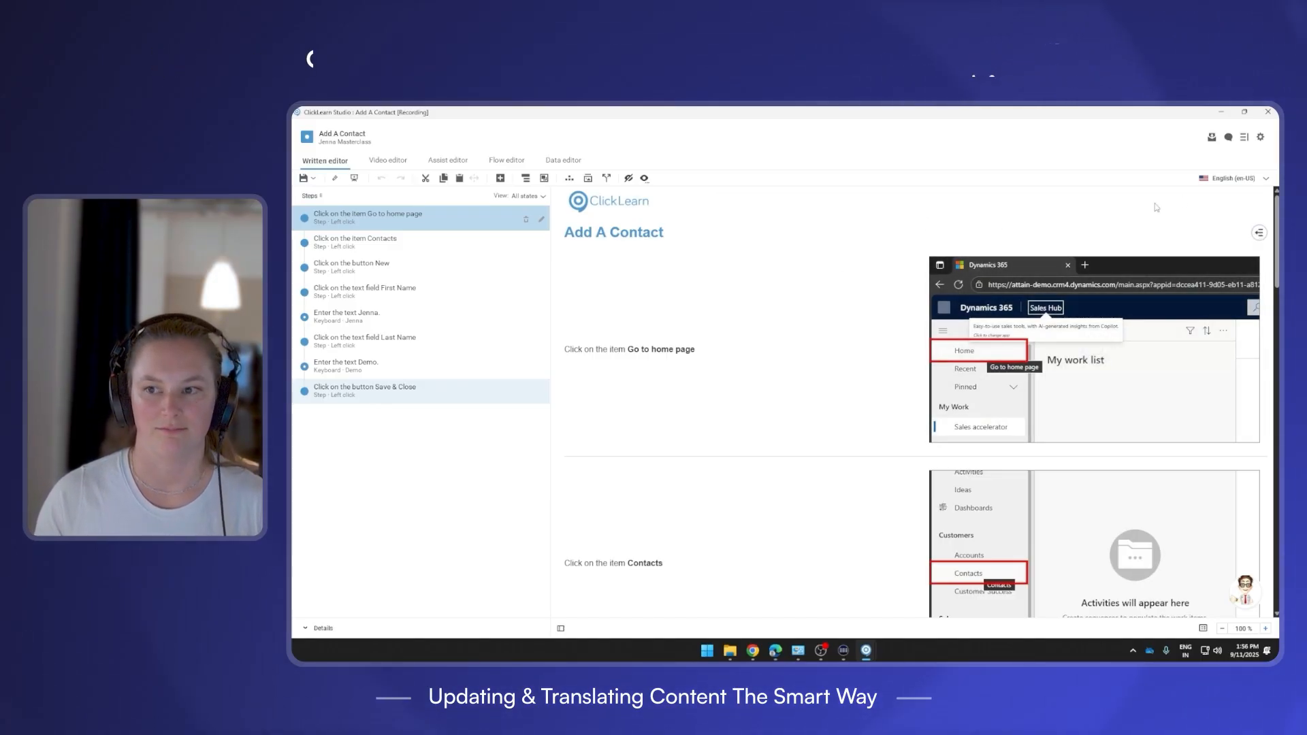
Switch the guide to German, then to English (en-US), and scroll to the First Name steps.
left_click(1265, 179)
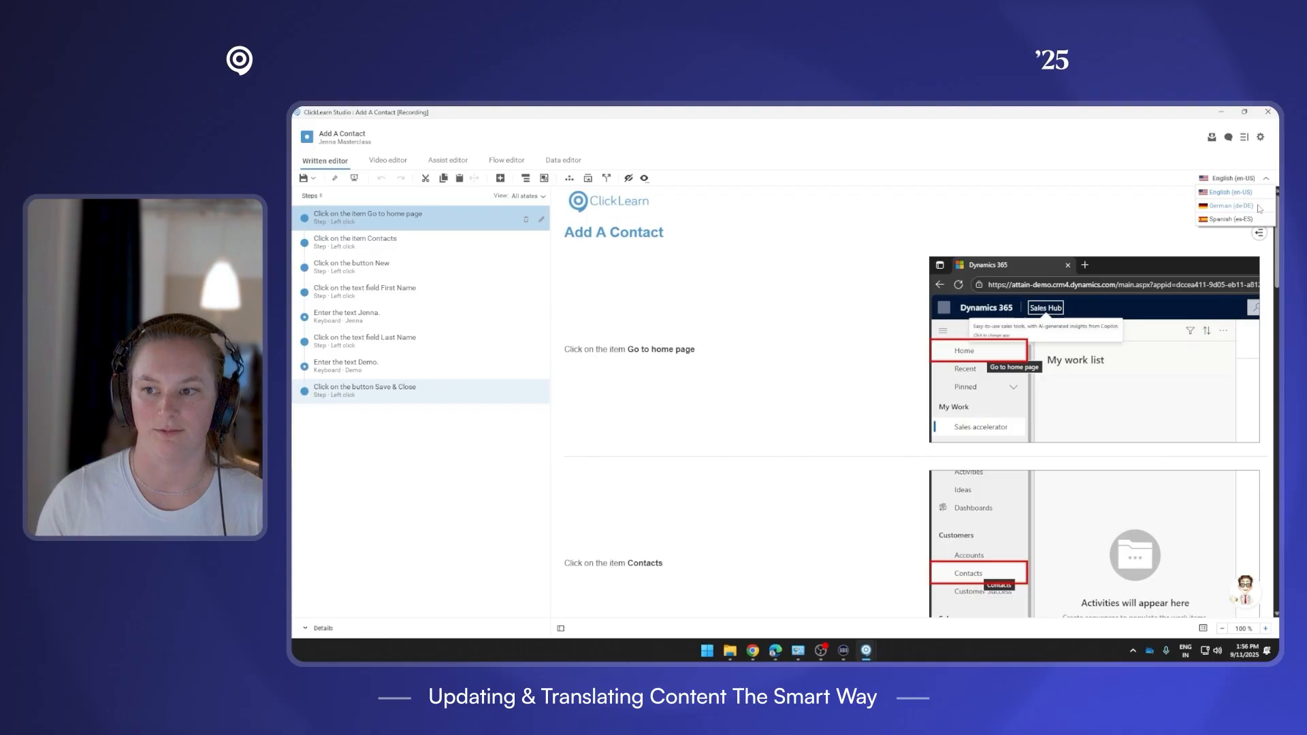
left_click(1258, 206)
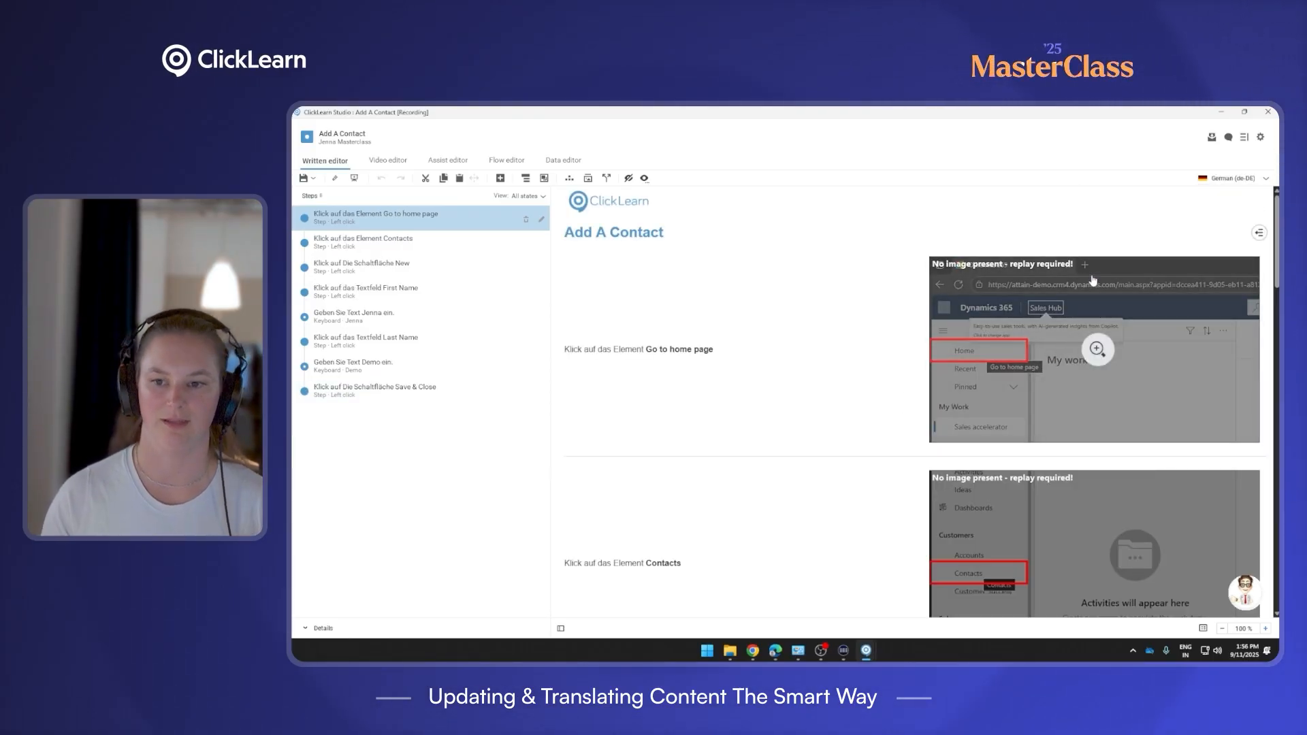
left_click(1266, 180)
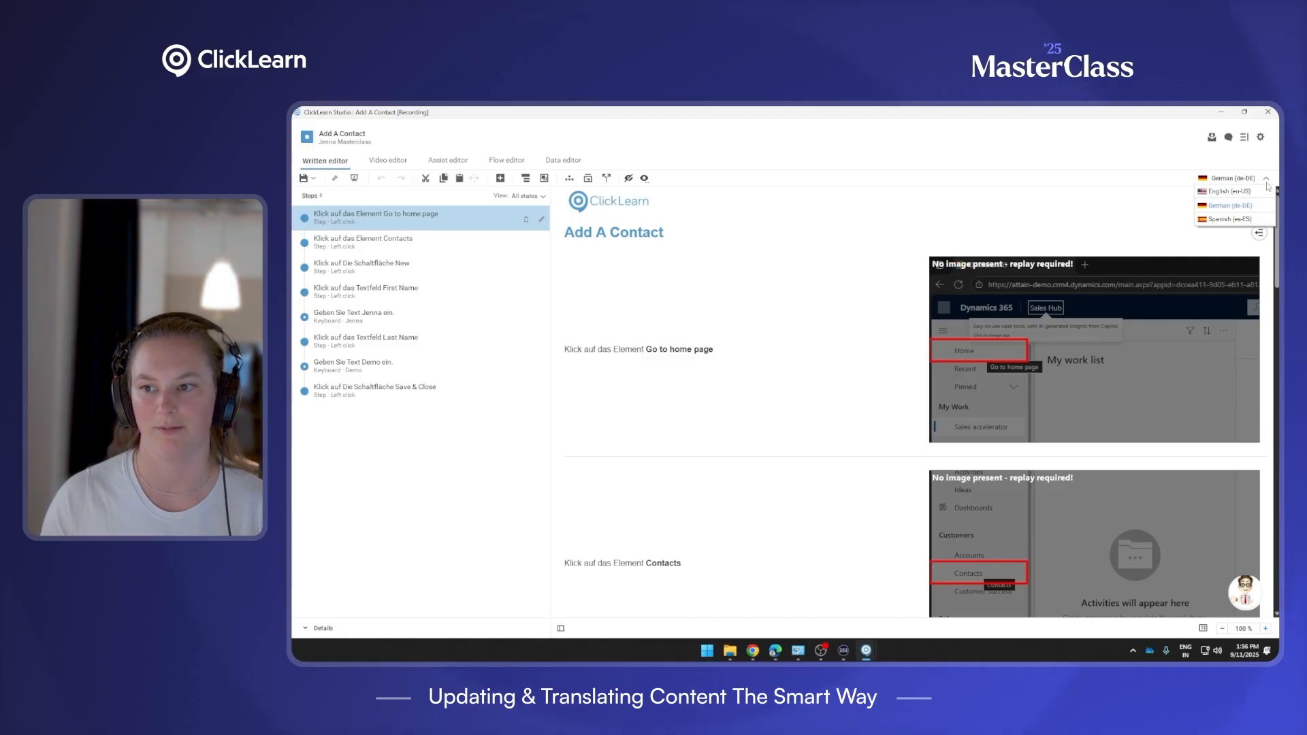
left_click(1245, 196)
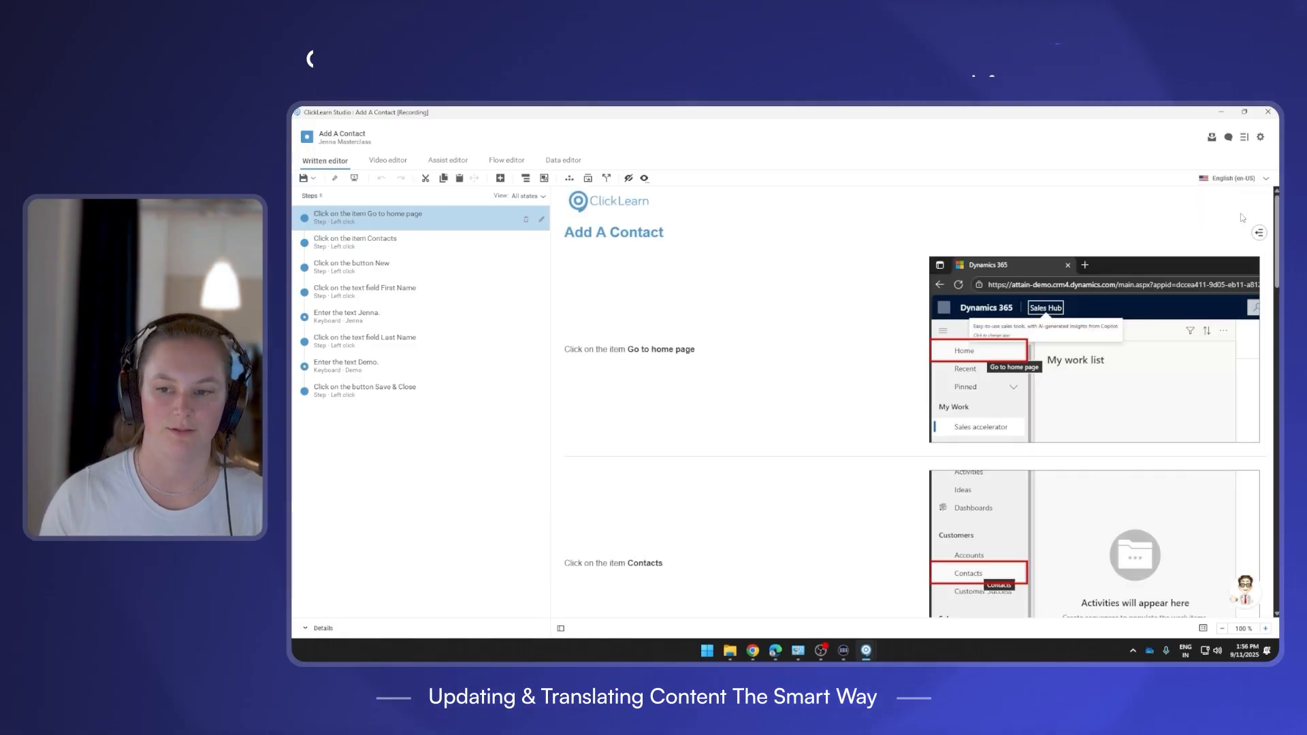
scroll(1269, 364, "down", 10)
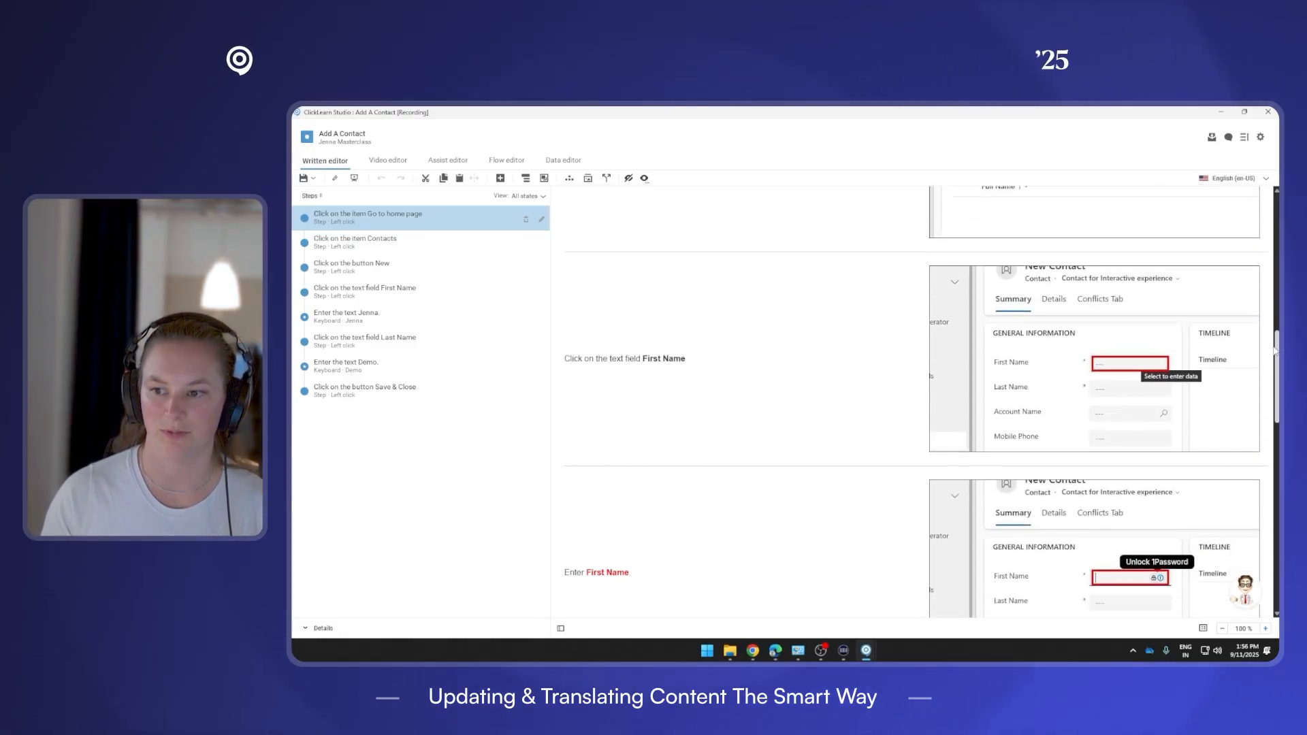
scroll(1268, 364, "up", 1)
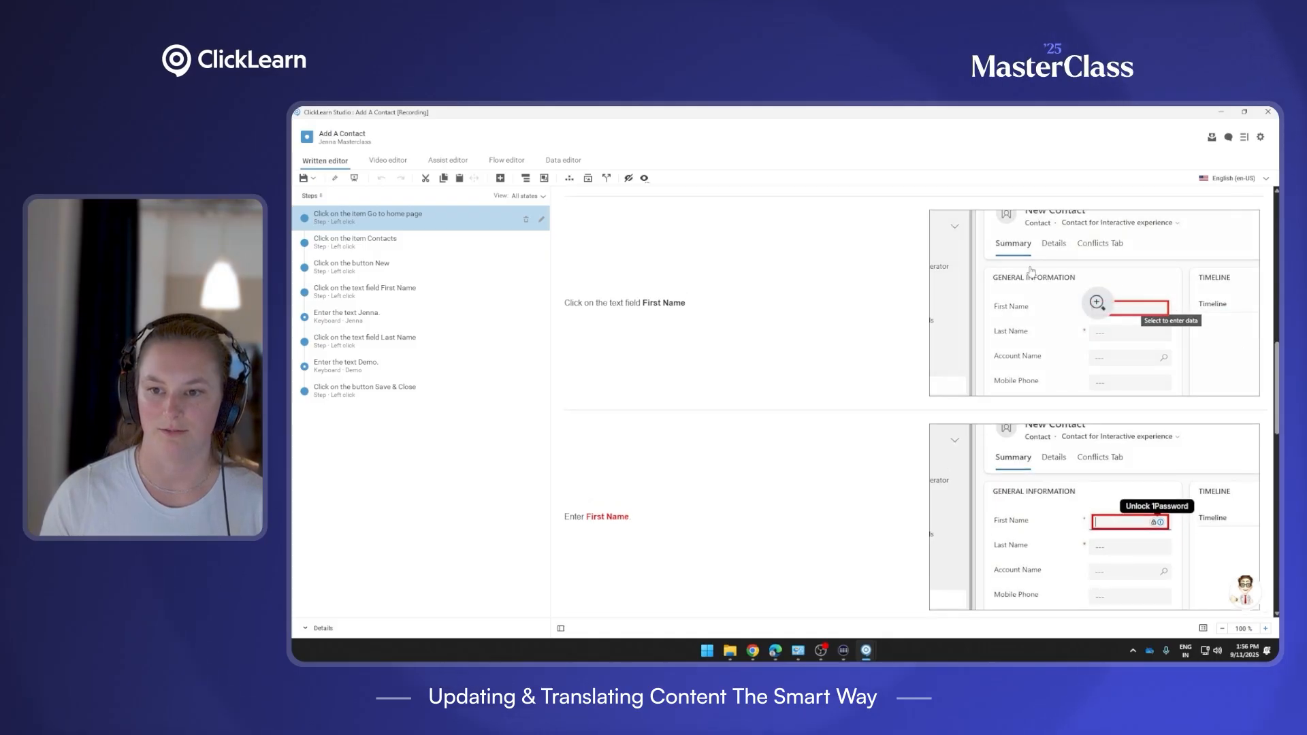
Open the existing demo contact and switch it to a different contact form.
left_click(775, 650)
left_click(464, 263)
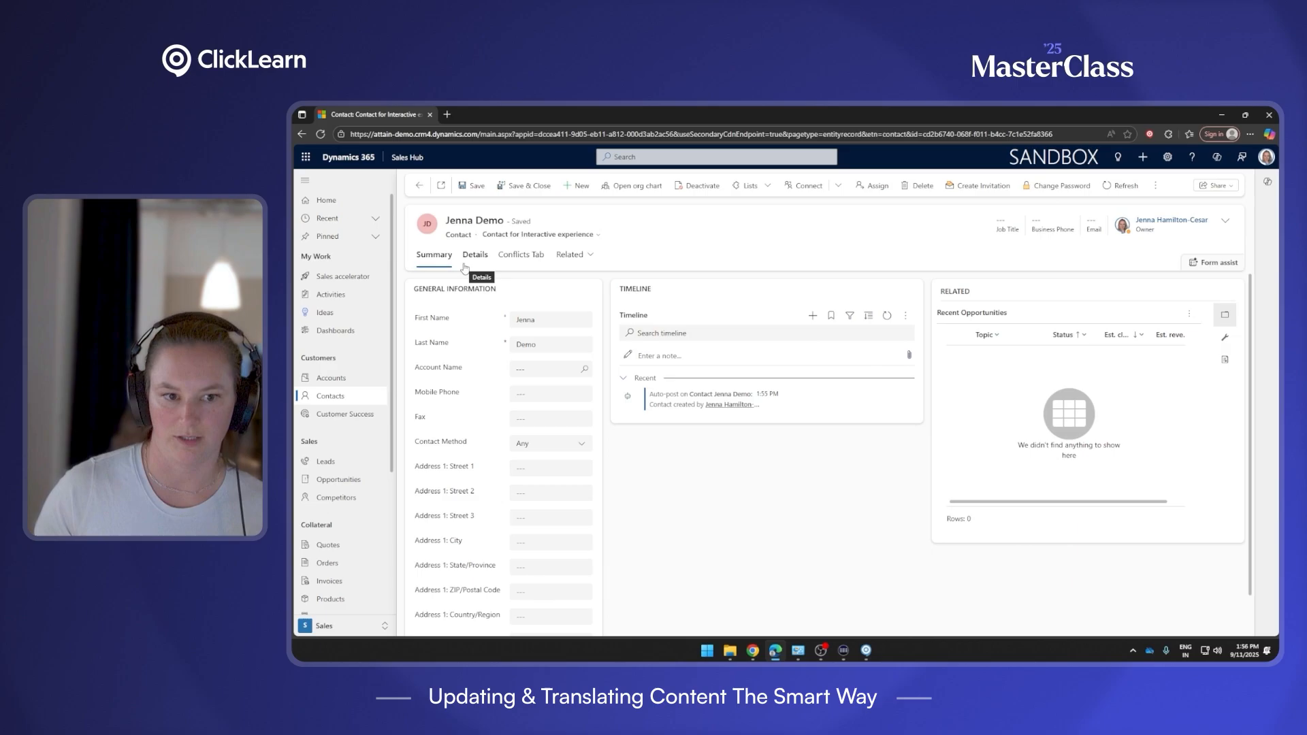
left_click(599, 236)
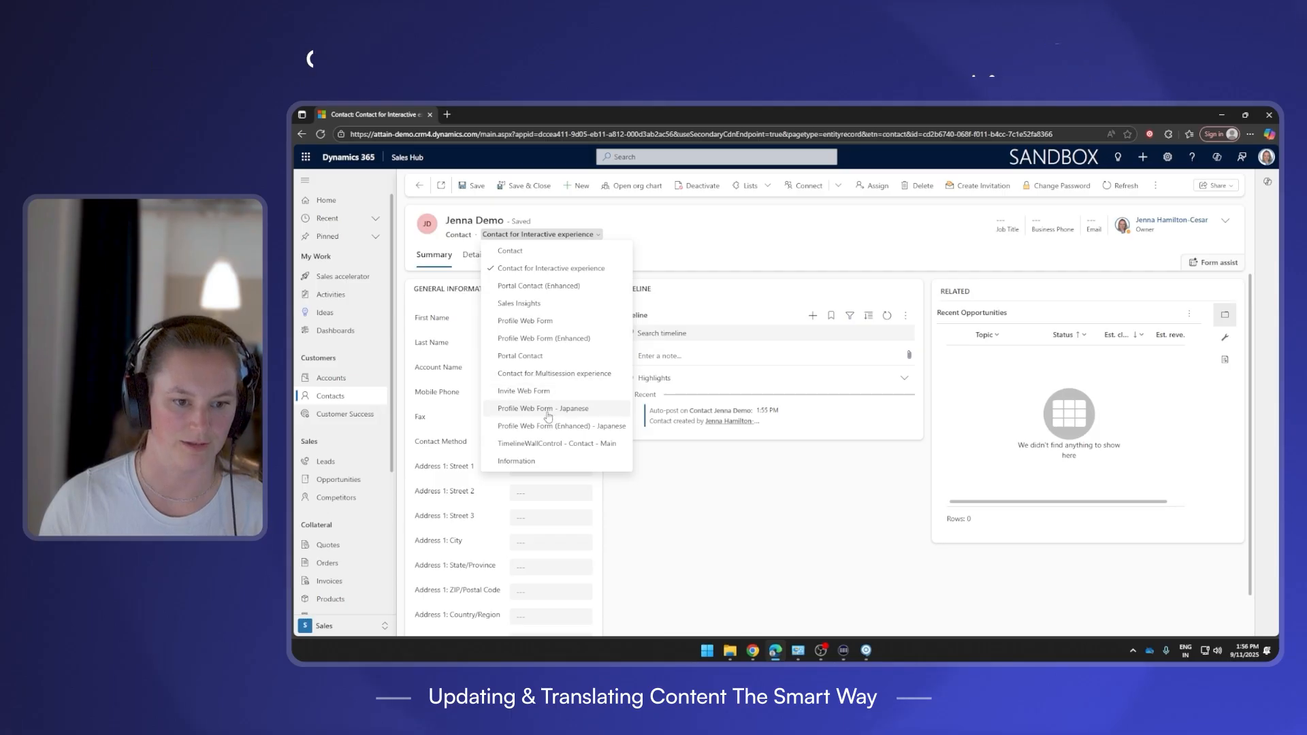
left_click(592, 408)
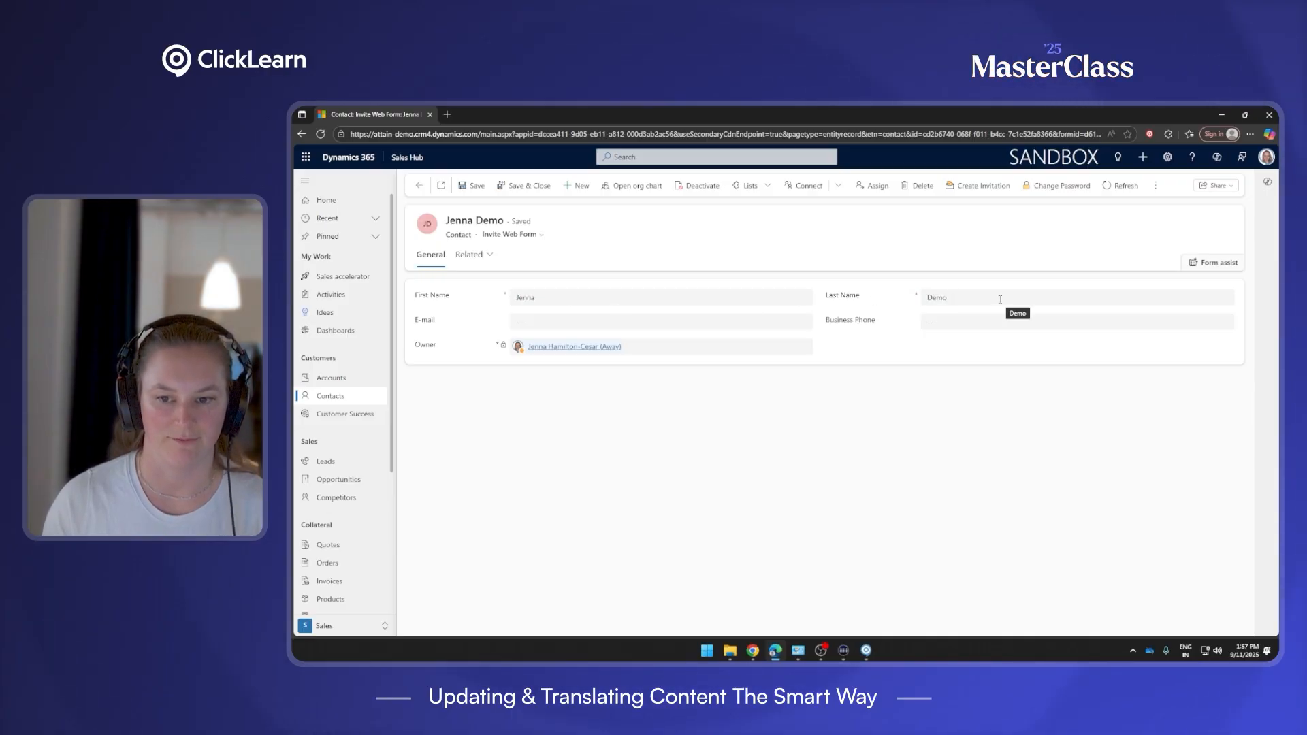
Return to Contact for Interactive experience, then choose Invite Web Form and go back Home.
left_click(508, 267)
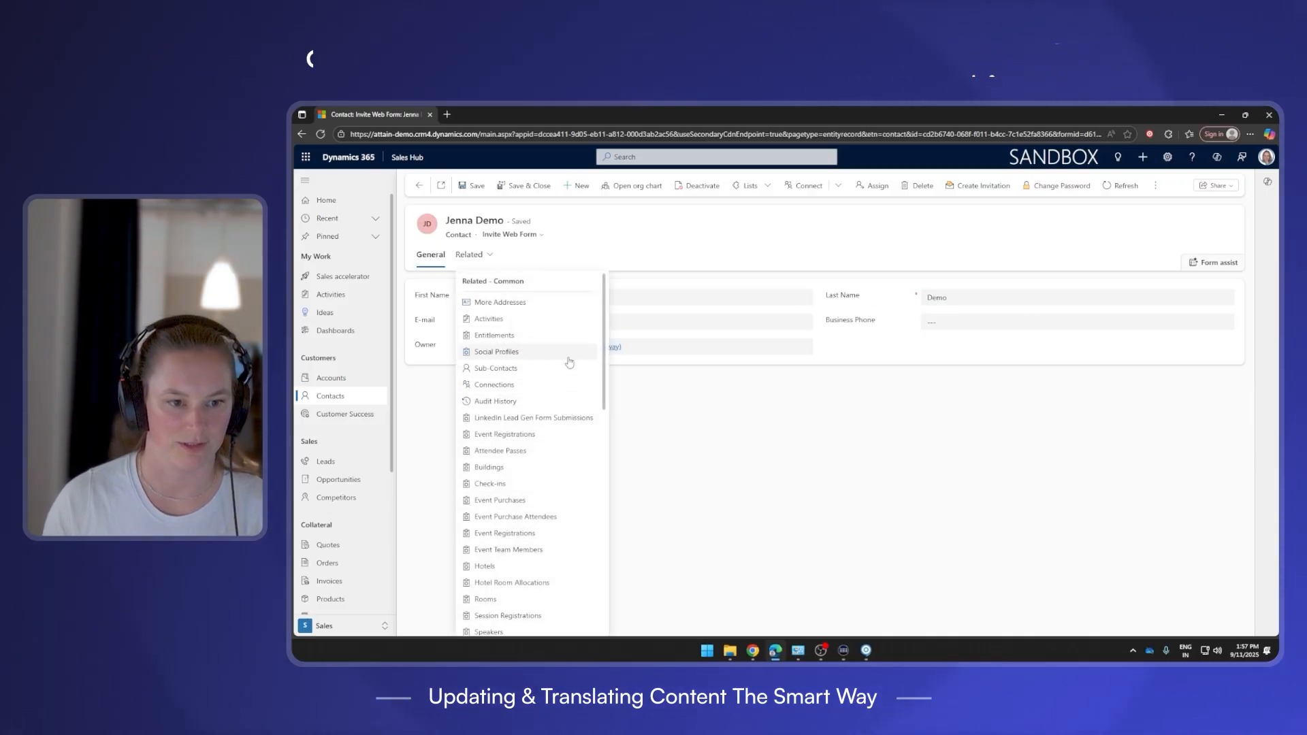
scroll(556, 457, "down", 3)
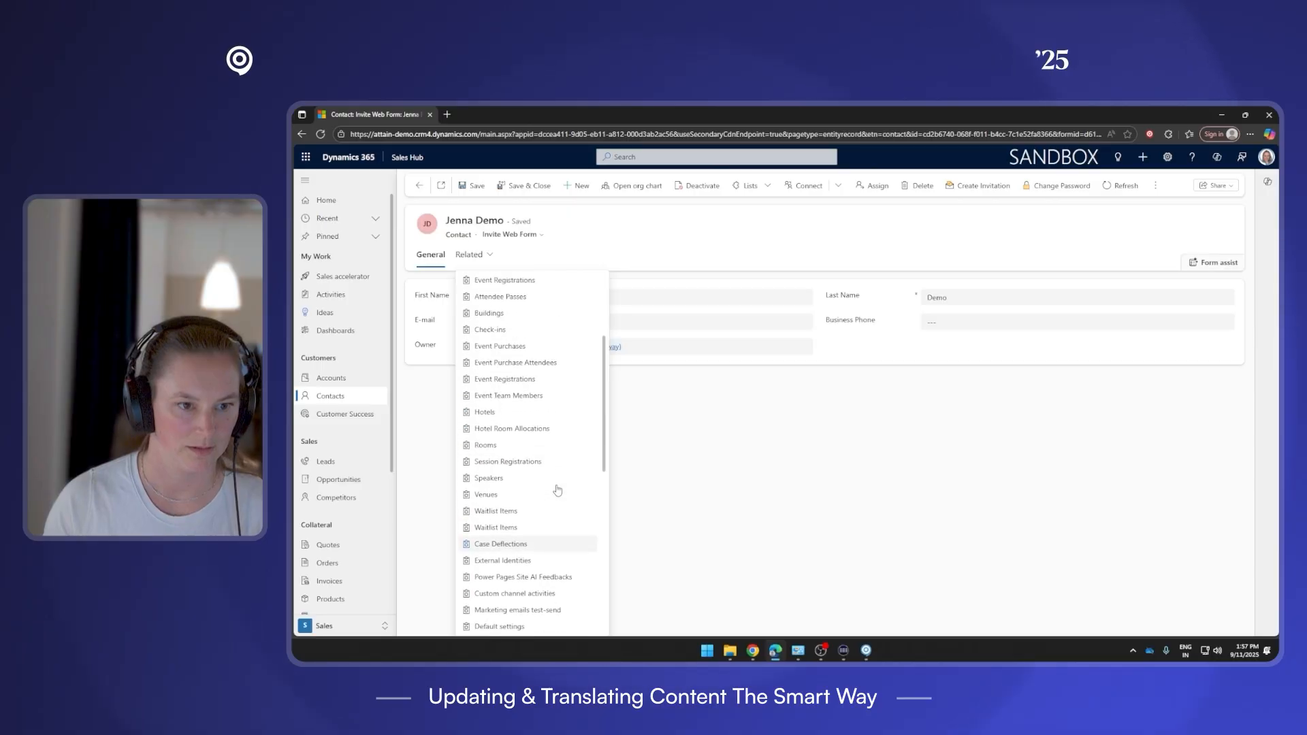
left_click(538, 234)
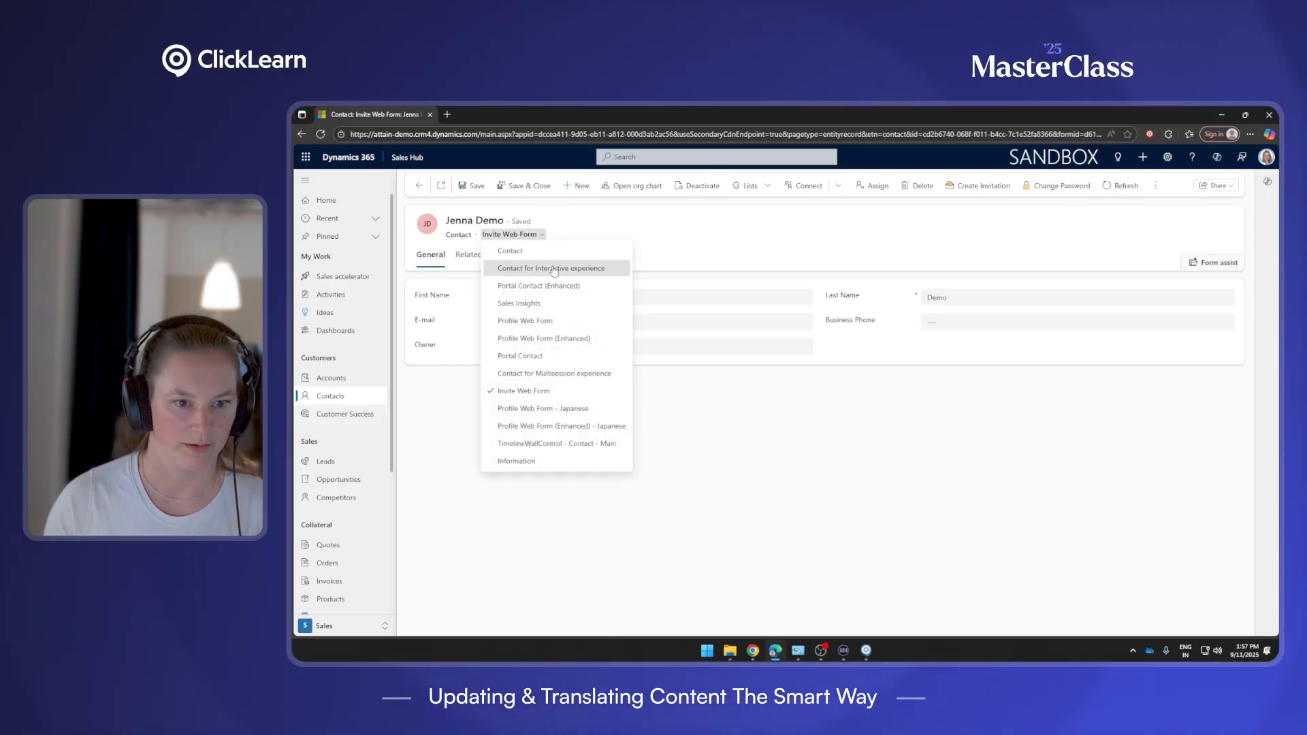
left_click(538, 266)
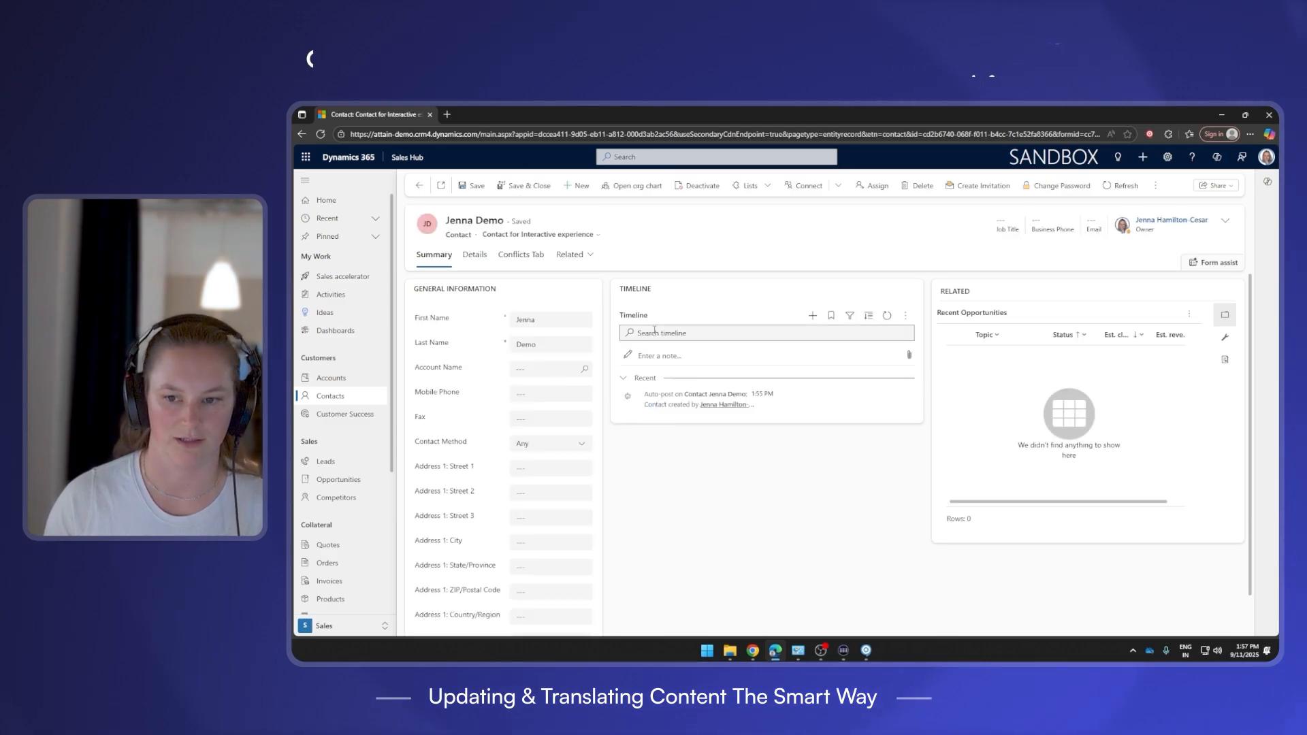
left_click(596, 238)
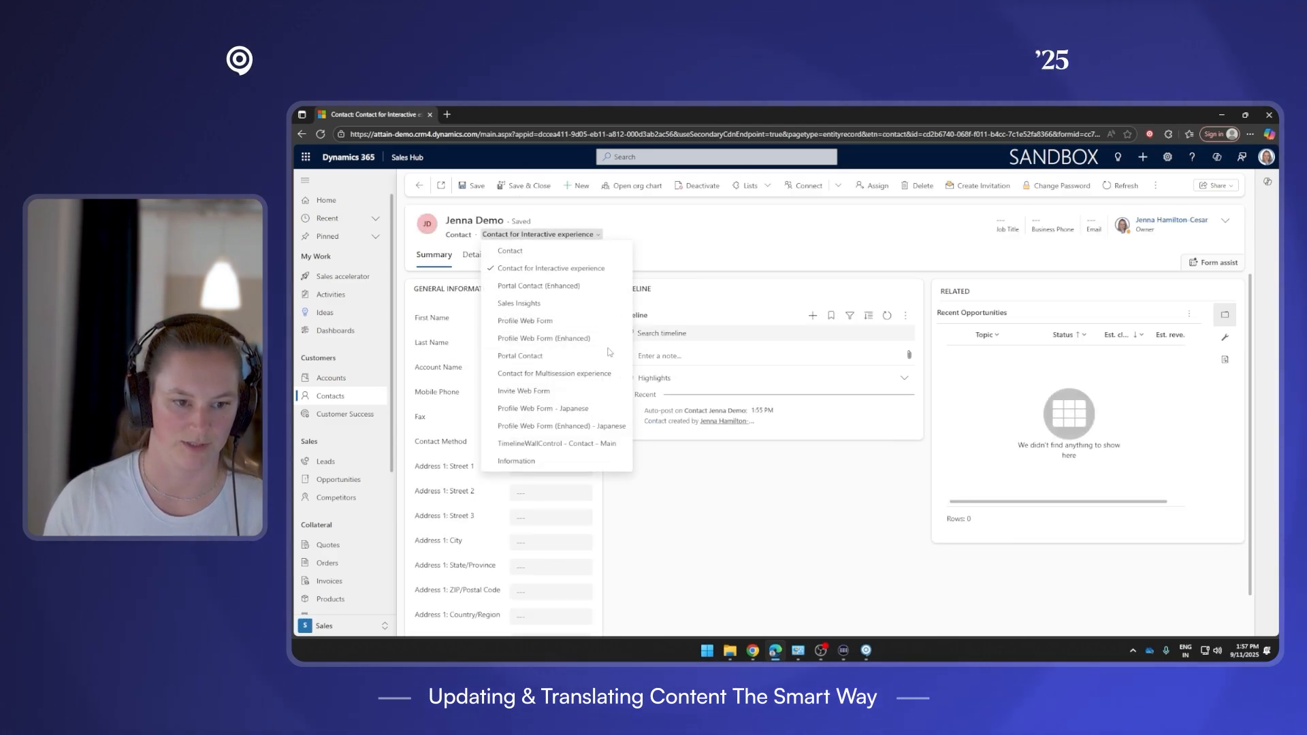
left_click(581, 397)
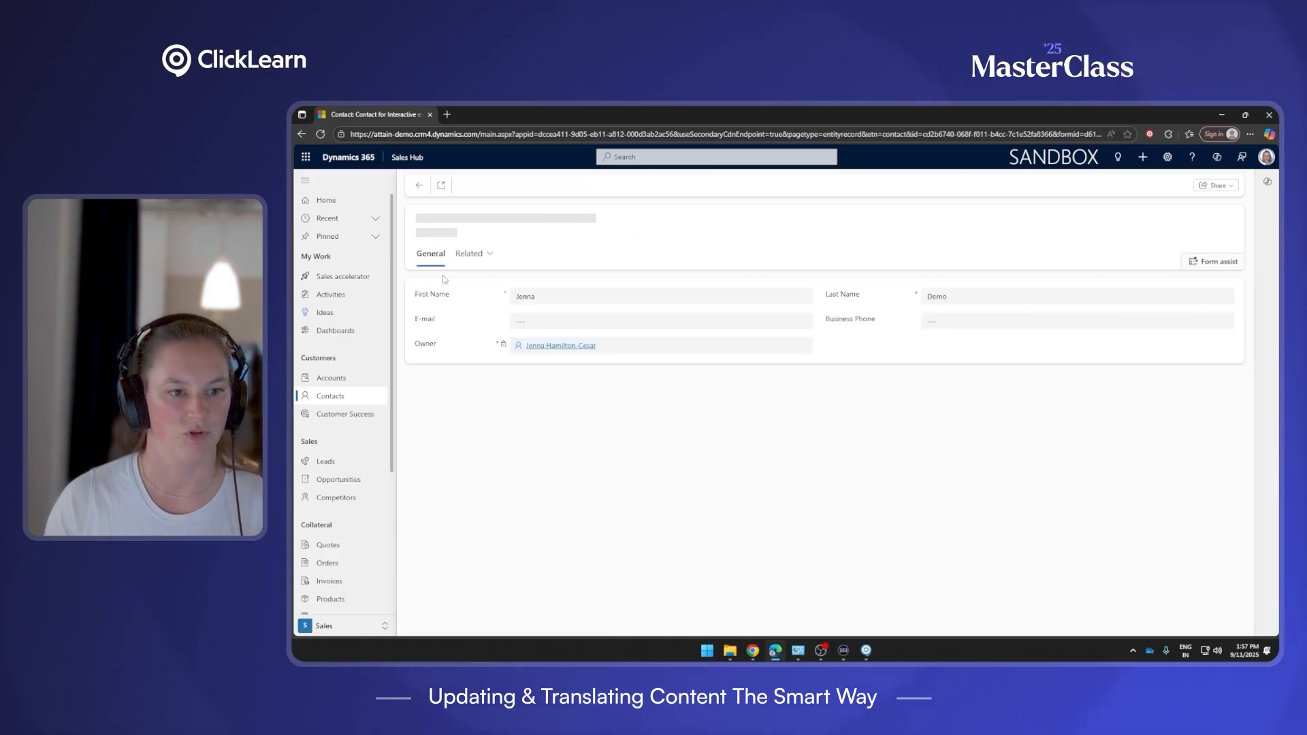
left_click(328, 201)
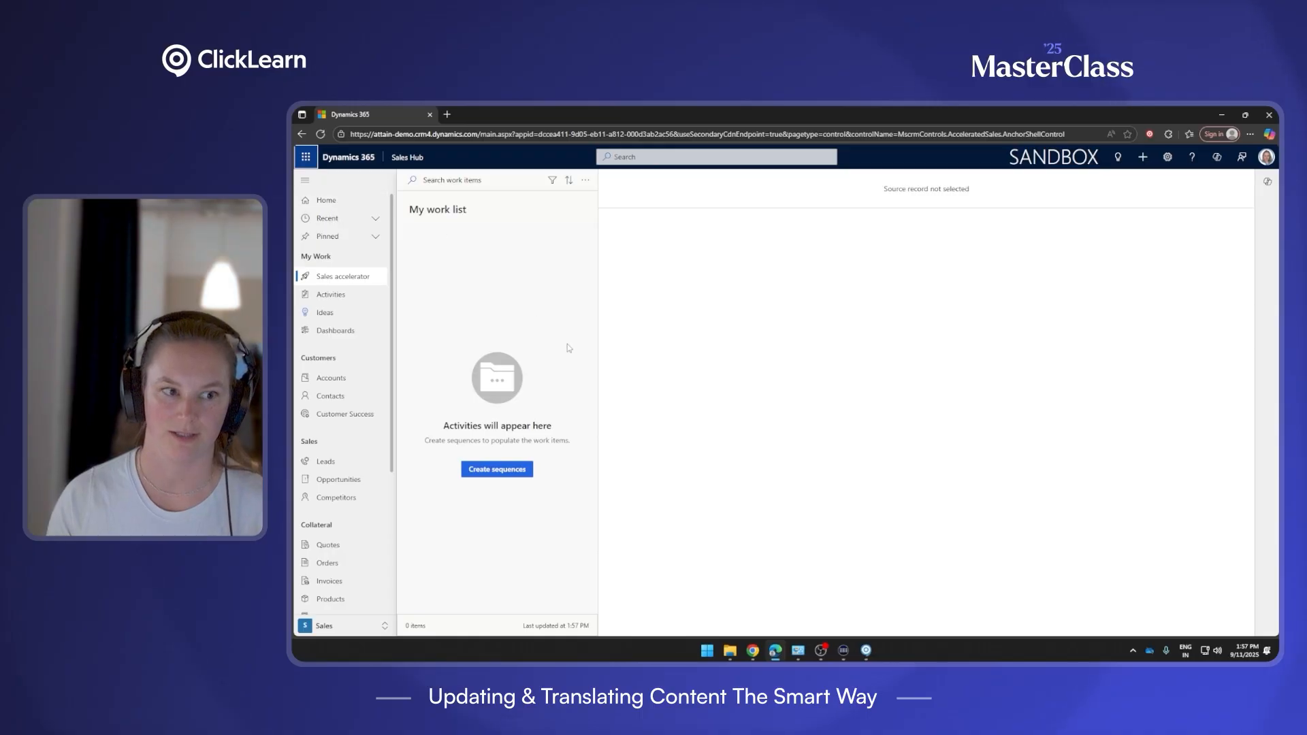
In the Add A Contact recording, choose Replay from this point on the first step and confirm.
mouse_move(865, 650)
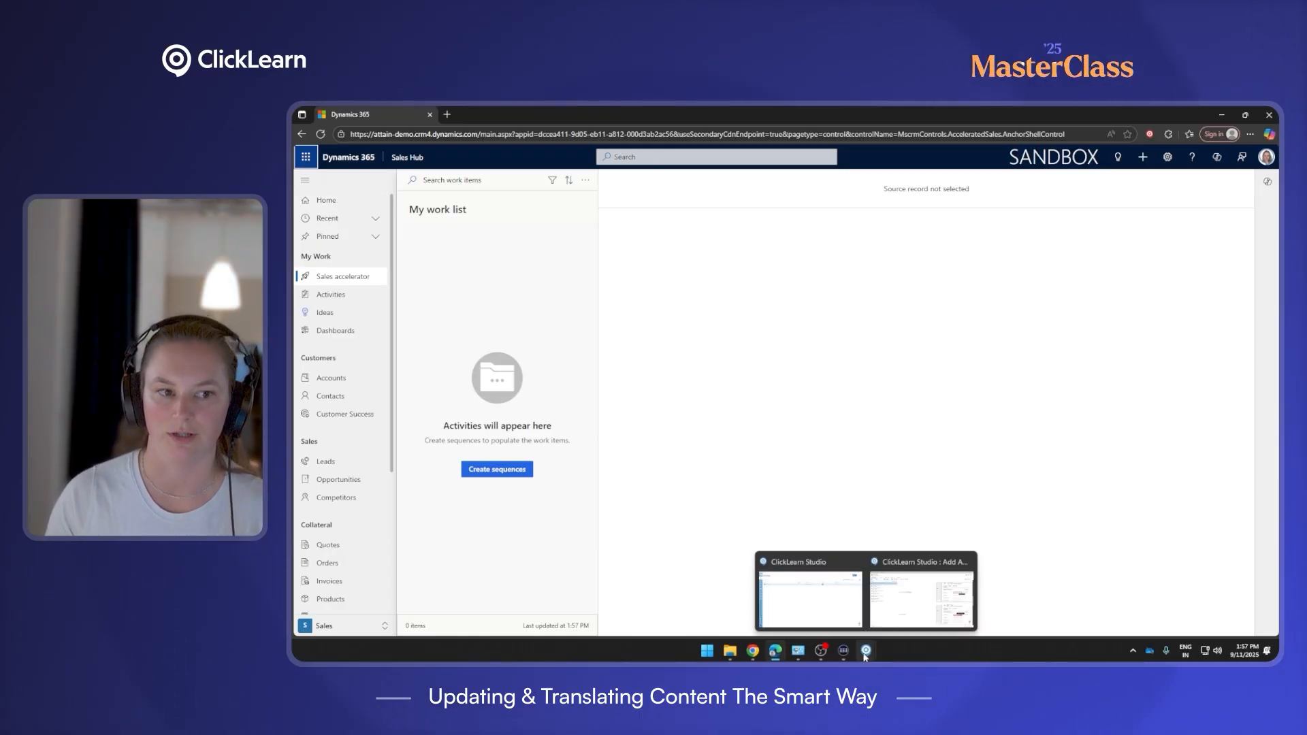
left_click(915, 596)
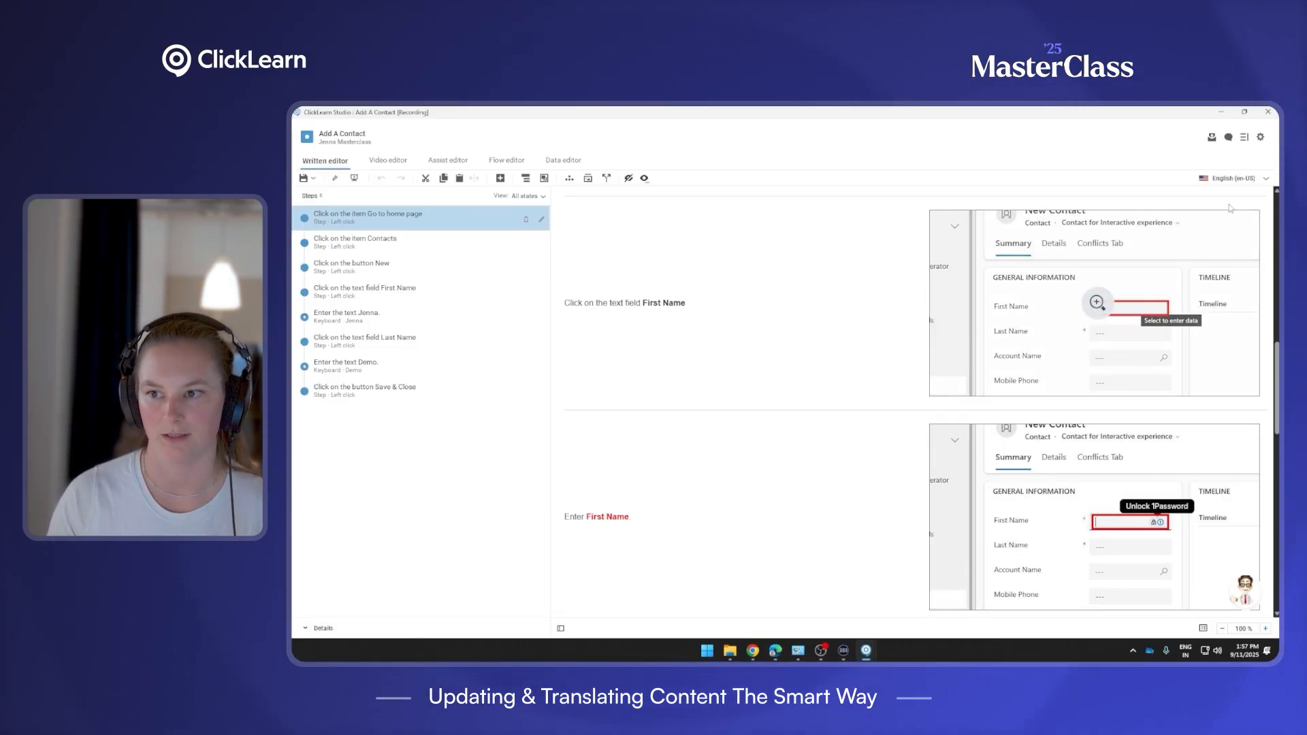
right_click(471, 224)
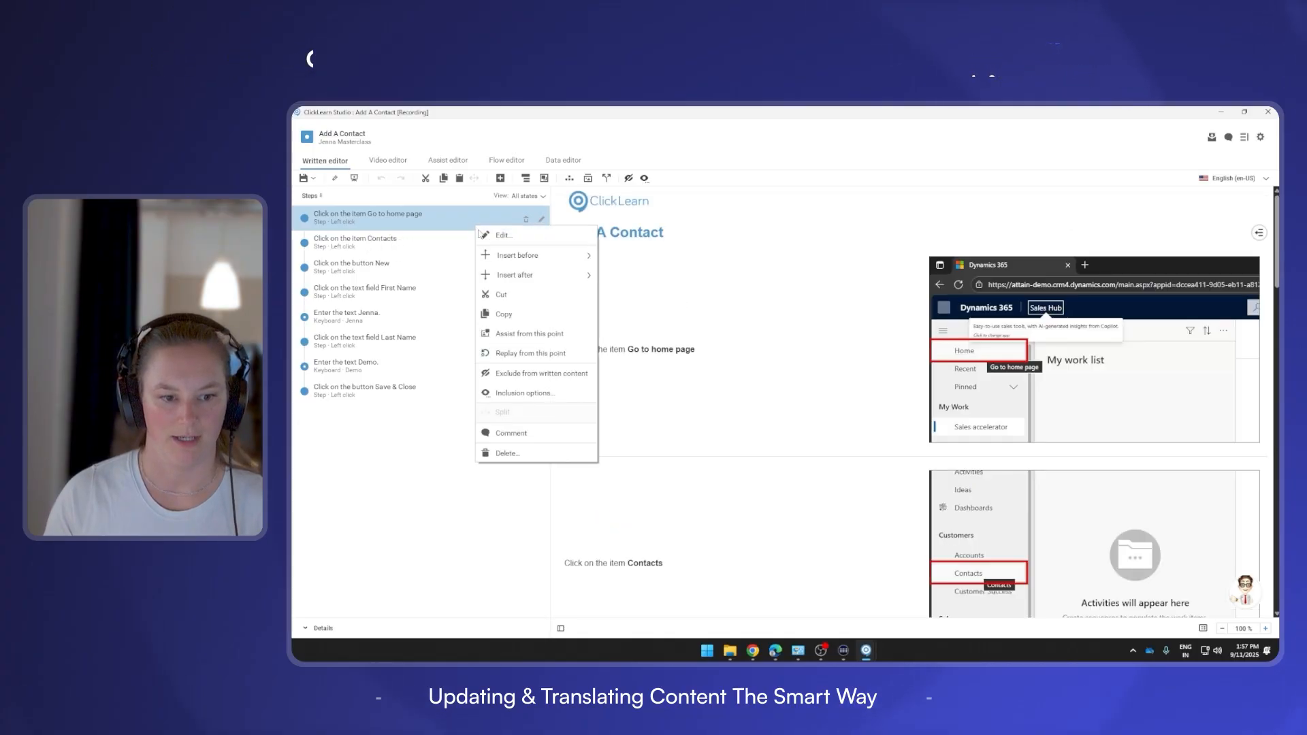
left_click(551, 354)
left_click(704, 376)
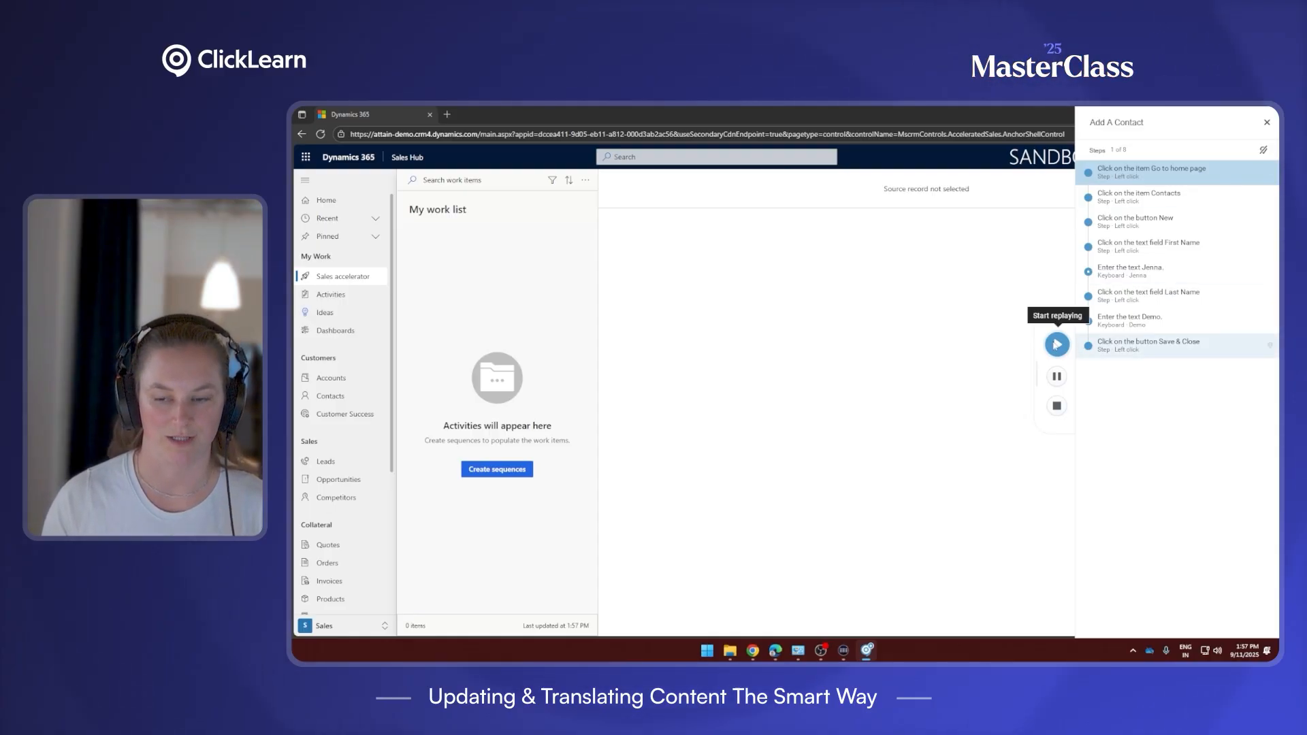
Run the replay through Contacts, New, the first and last name fields, and Save & Close.
left_click(1057, 345)
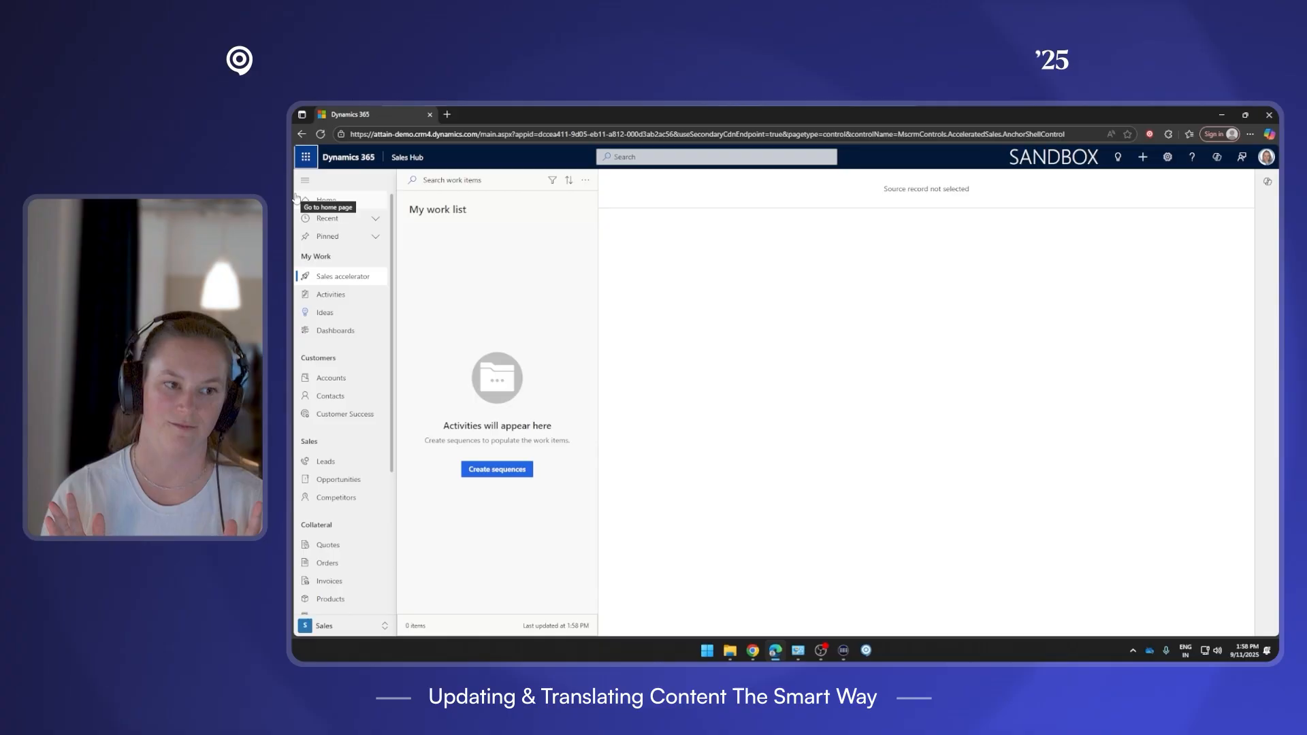
left_click(299, 394)
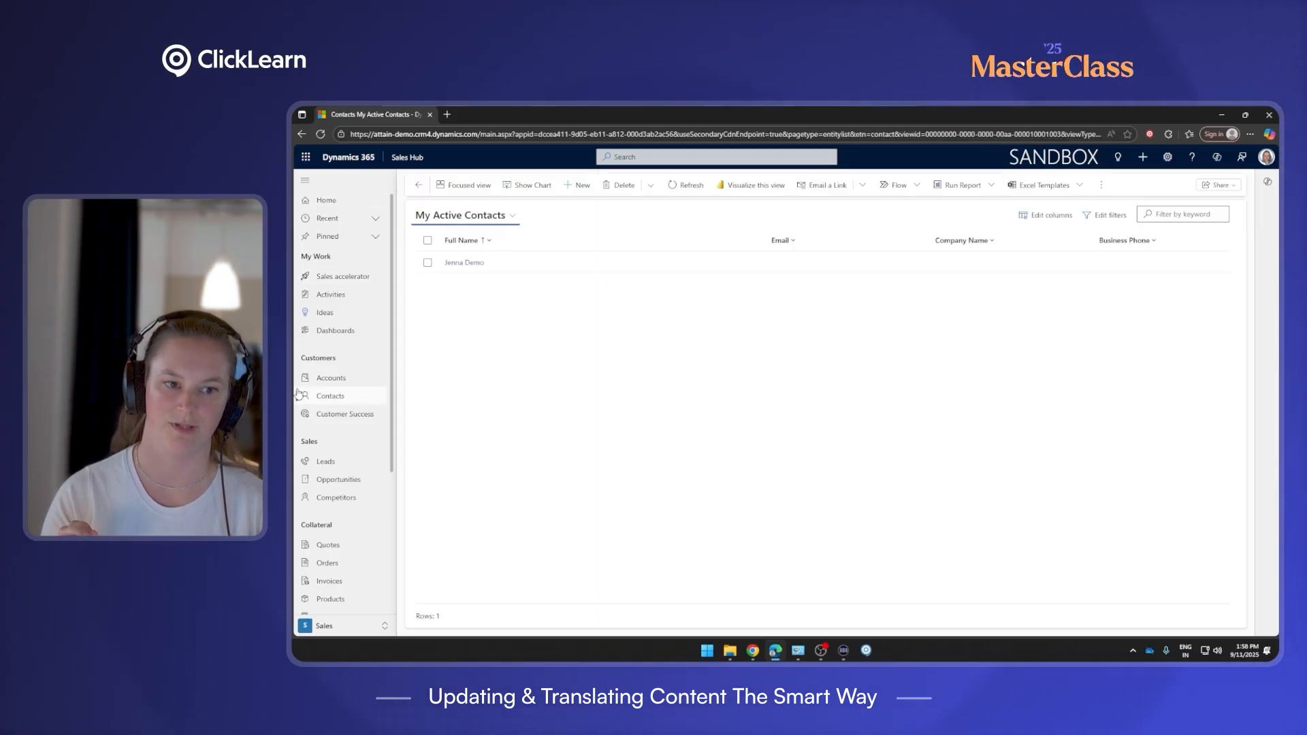
left_click(577, 185)
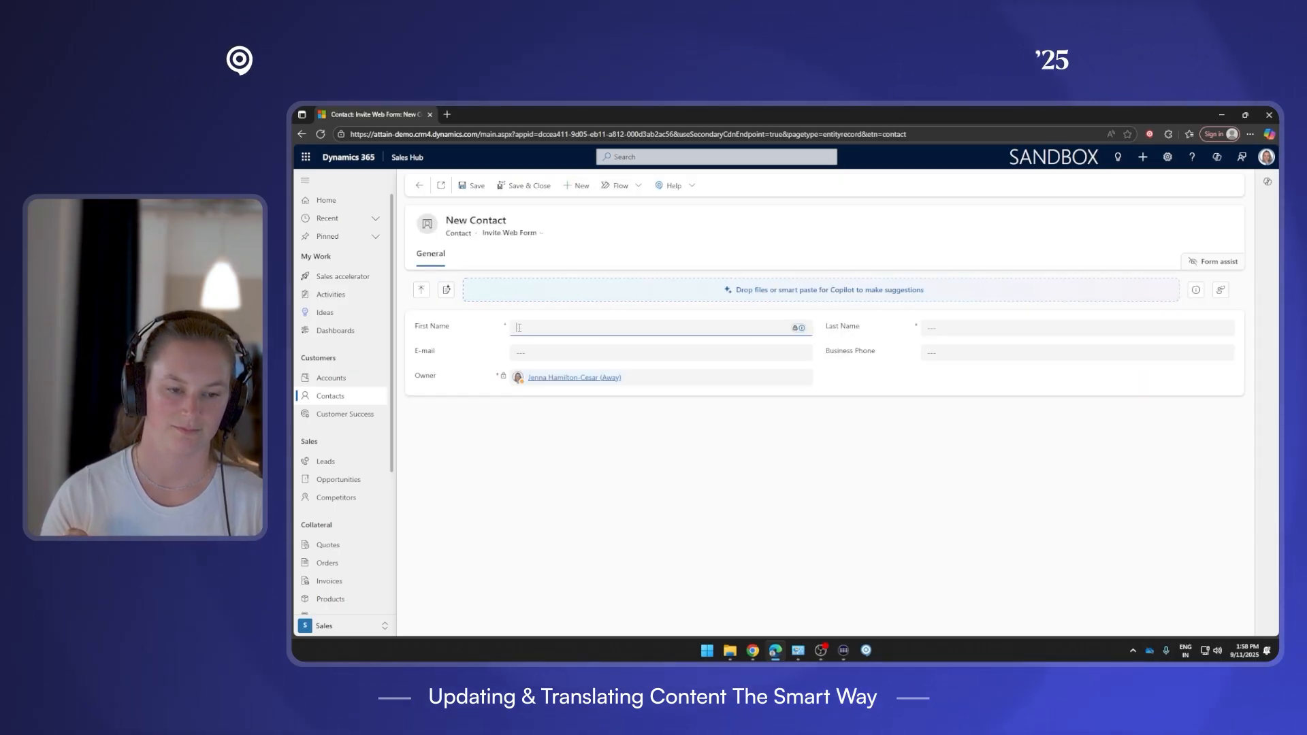
type("Jenna")
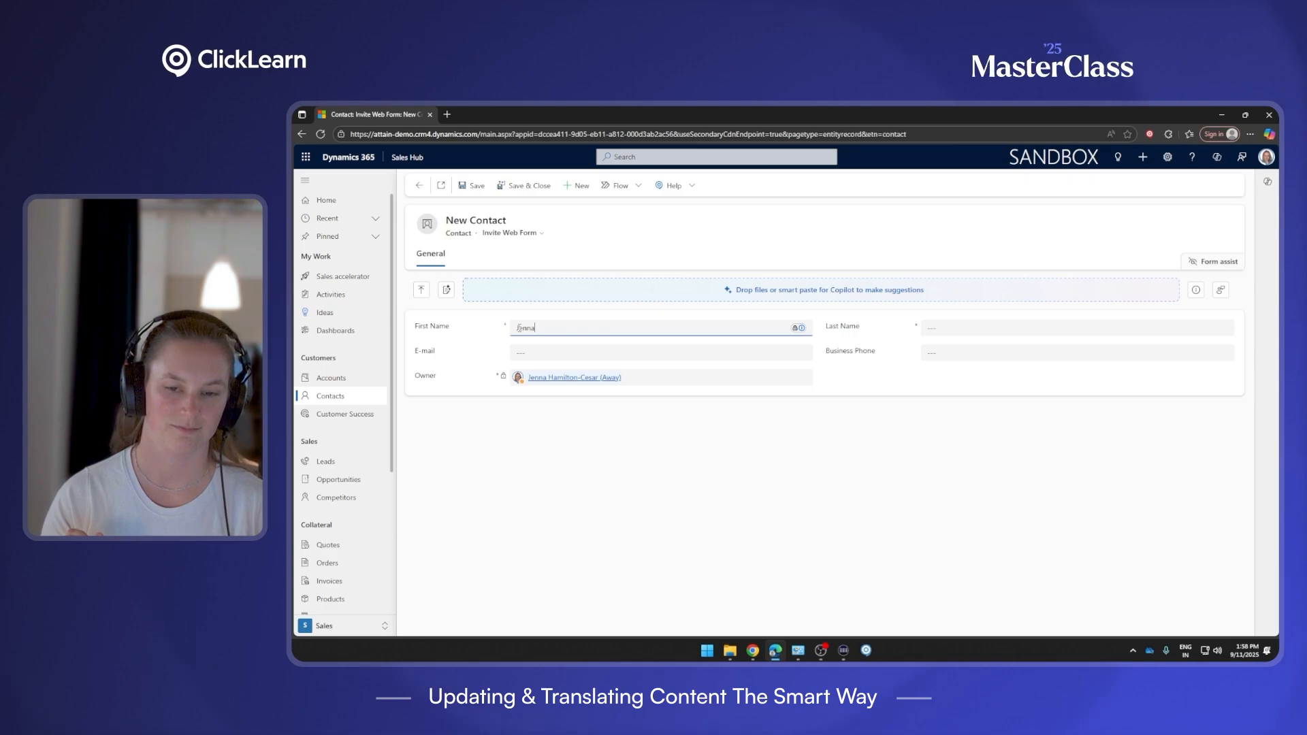
left_click(930, 328)
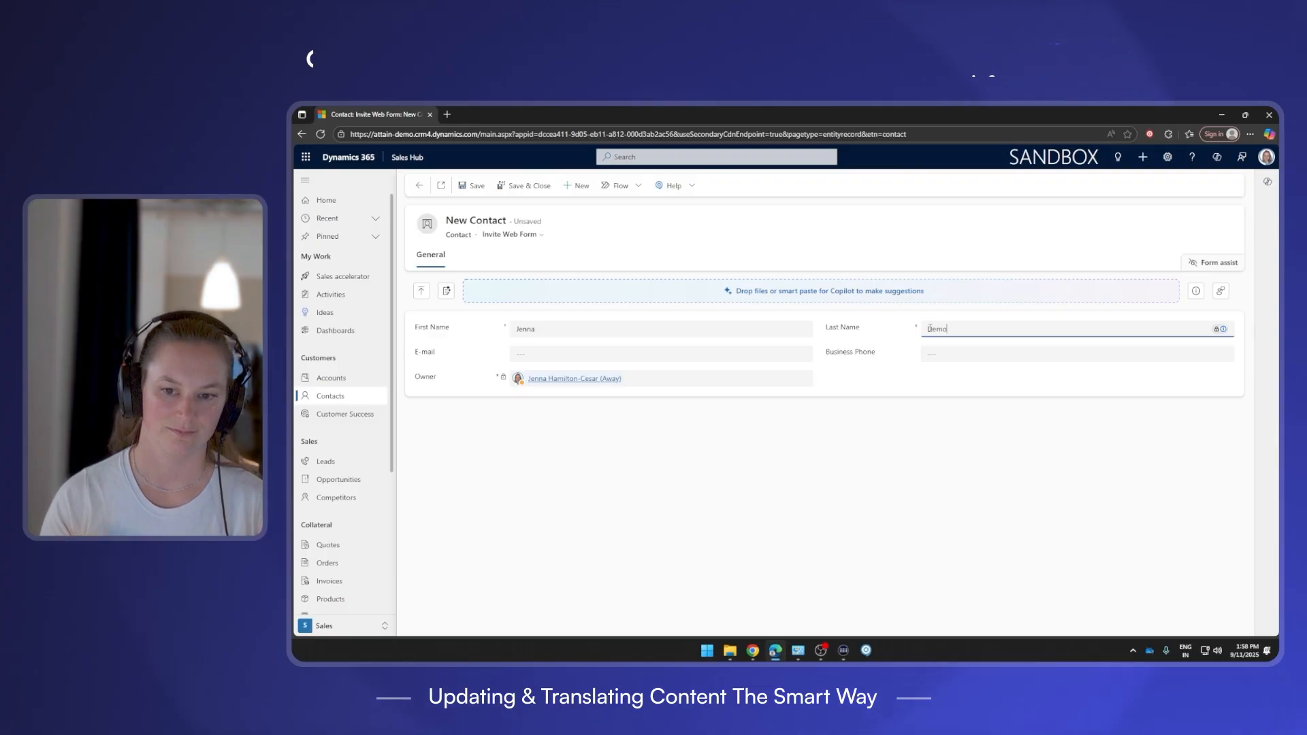
left_click(524, 187)
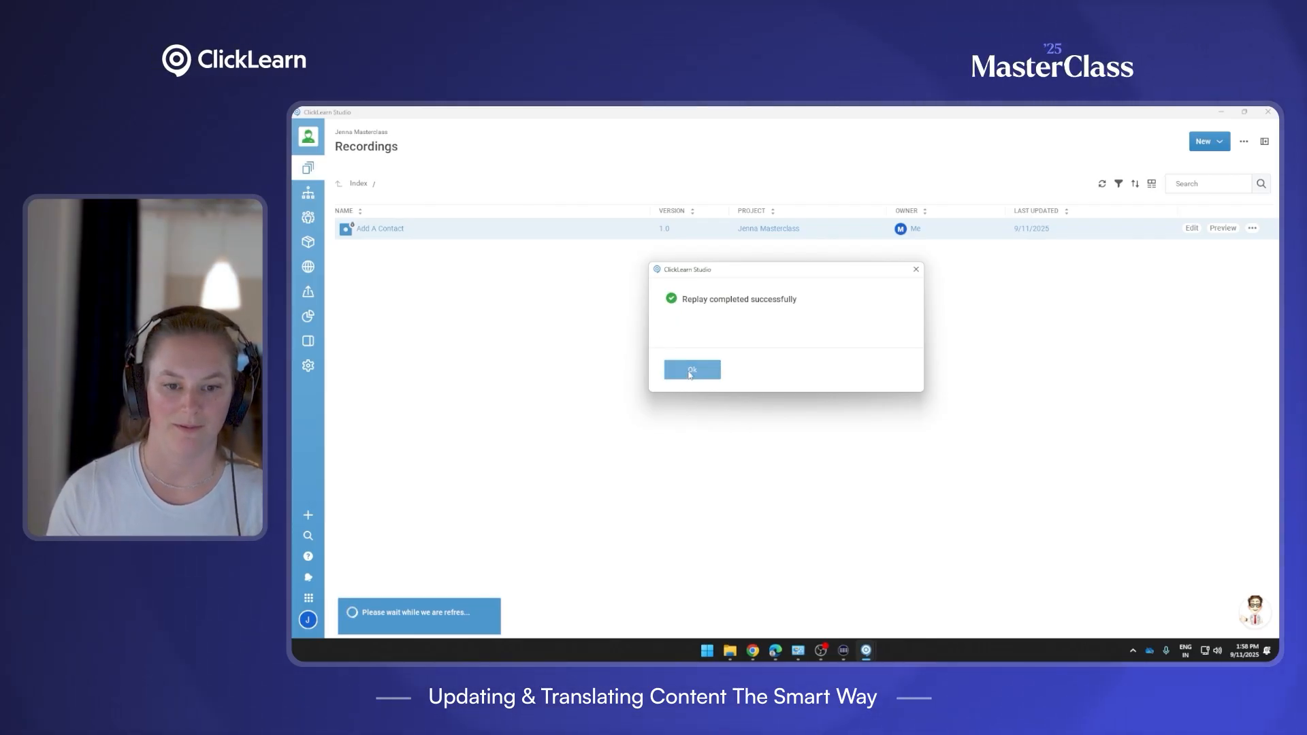
left_click(690, 371)
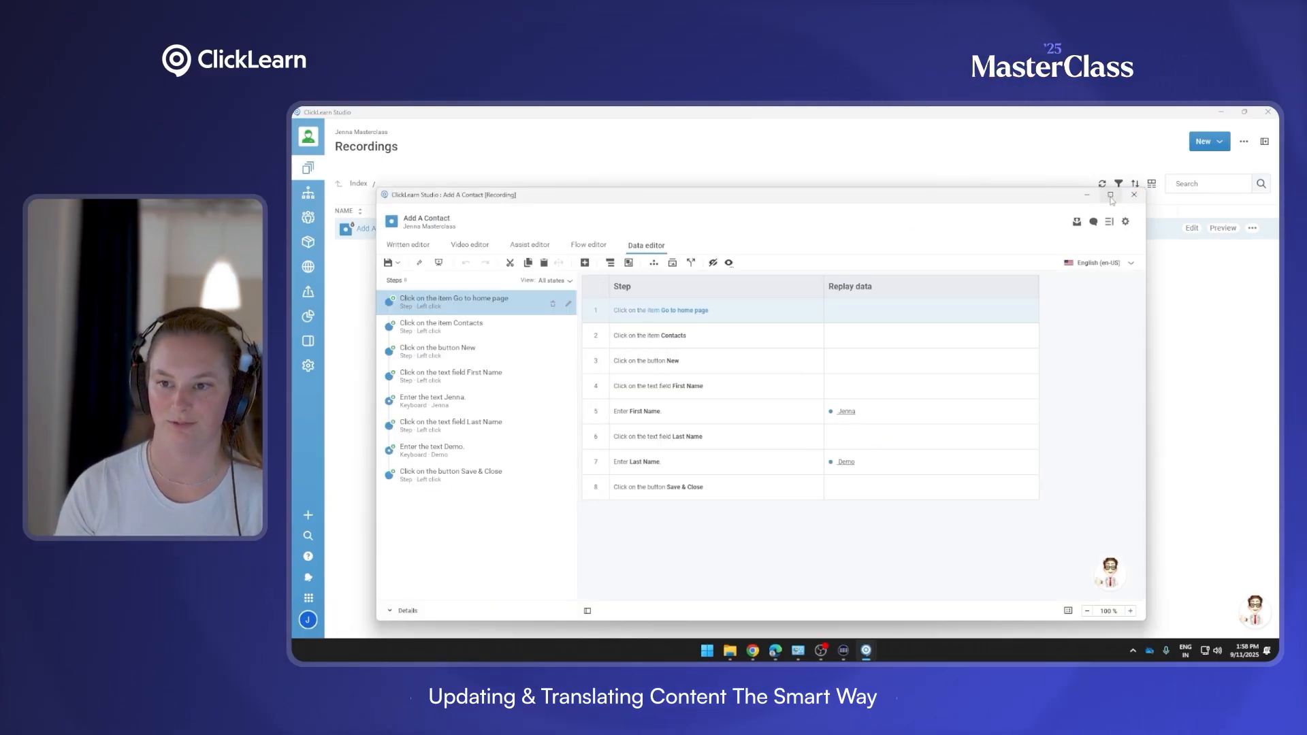
left_click(1110, 195)
left_click(324, 160)
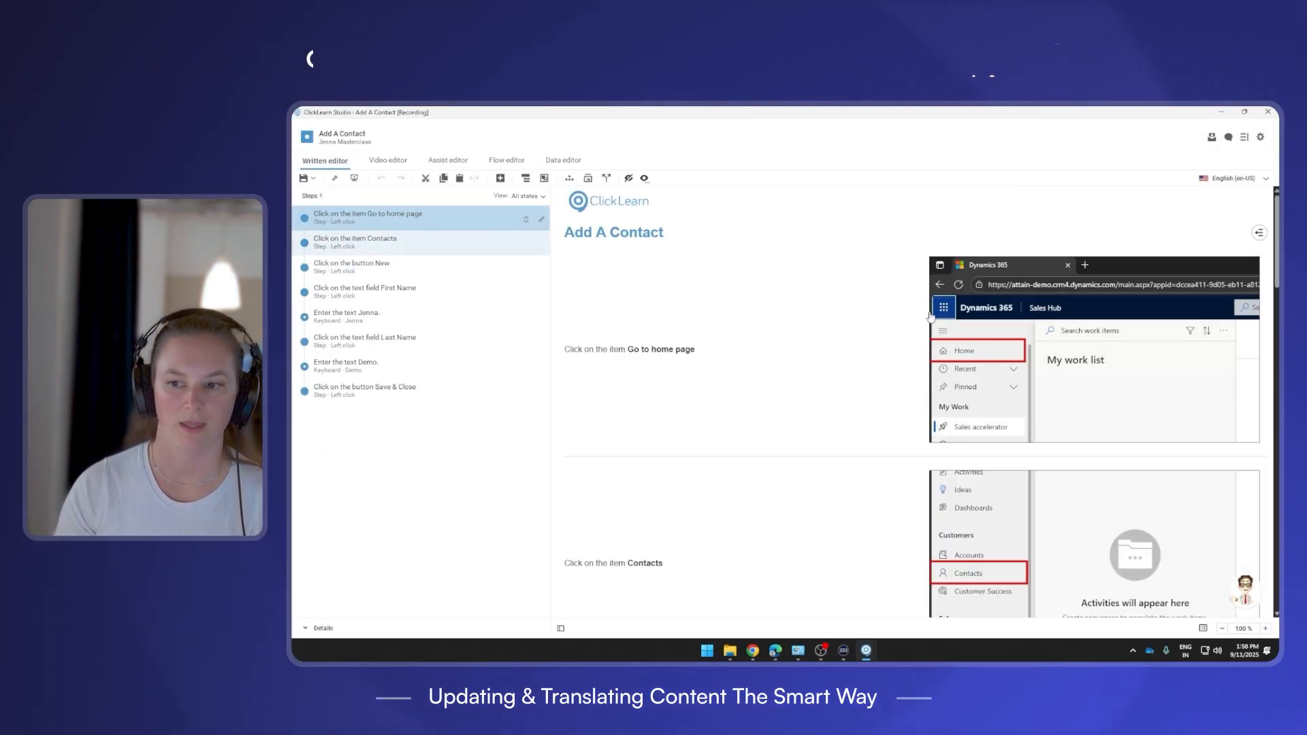
scroll(911, 401, "down", 15)
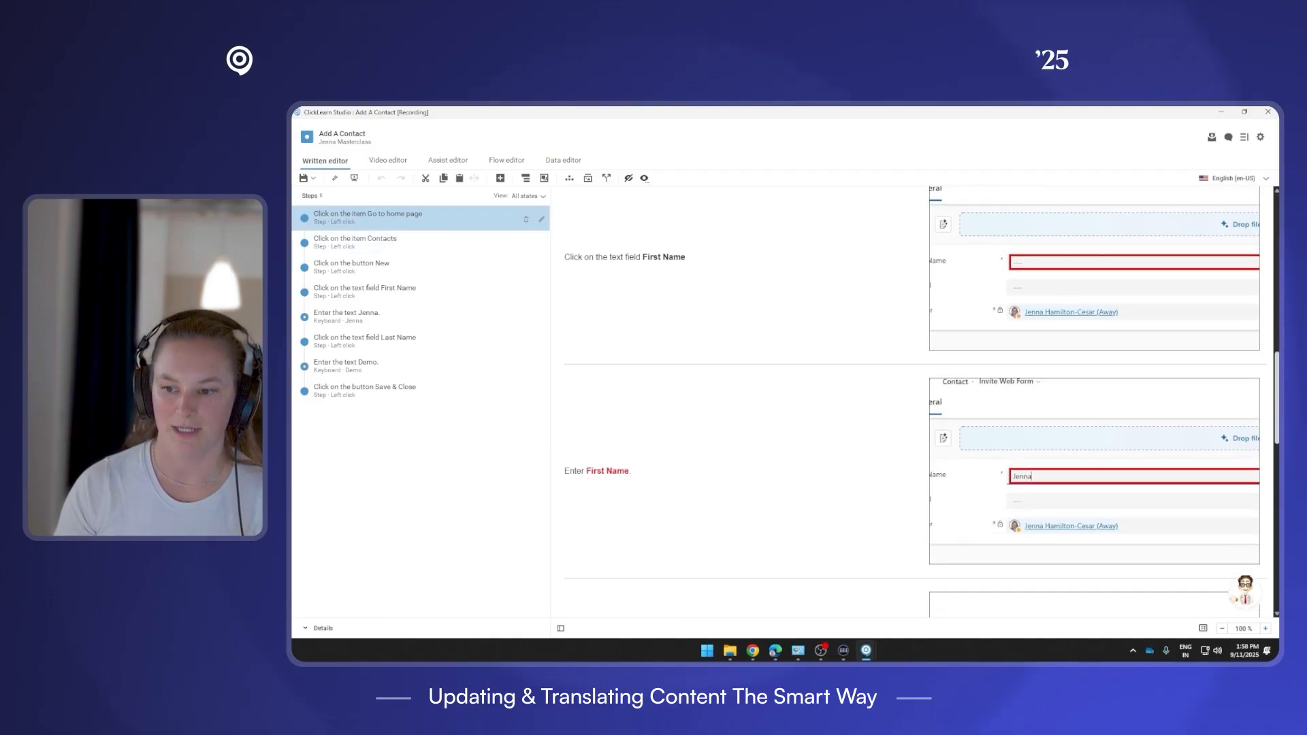
scroll(1093, 443, "down", 2)
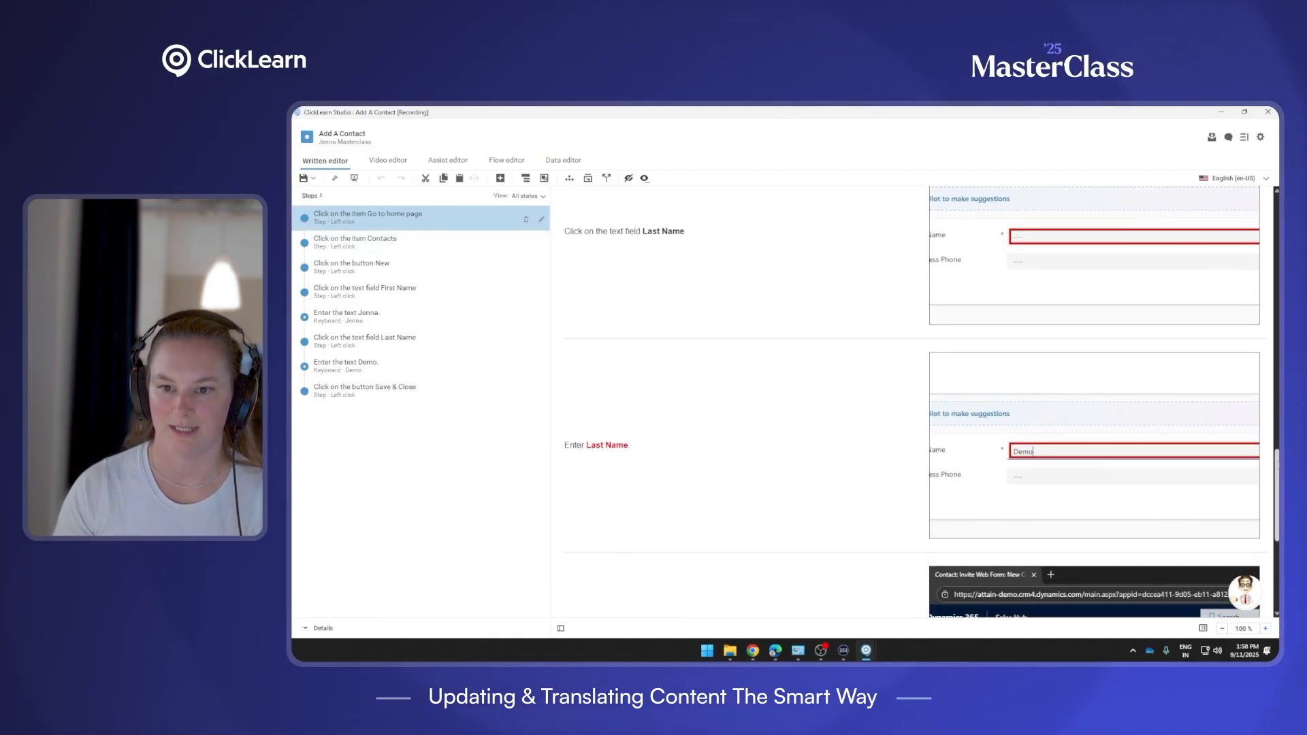
scroll(1123, 408, "up", 2)
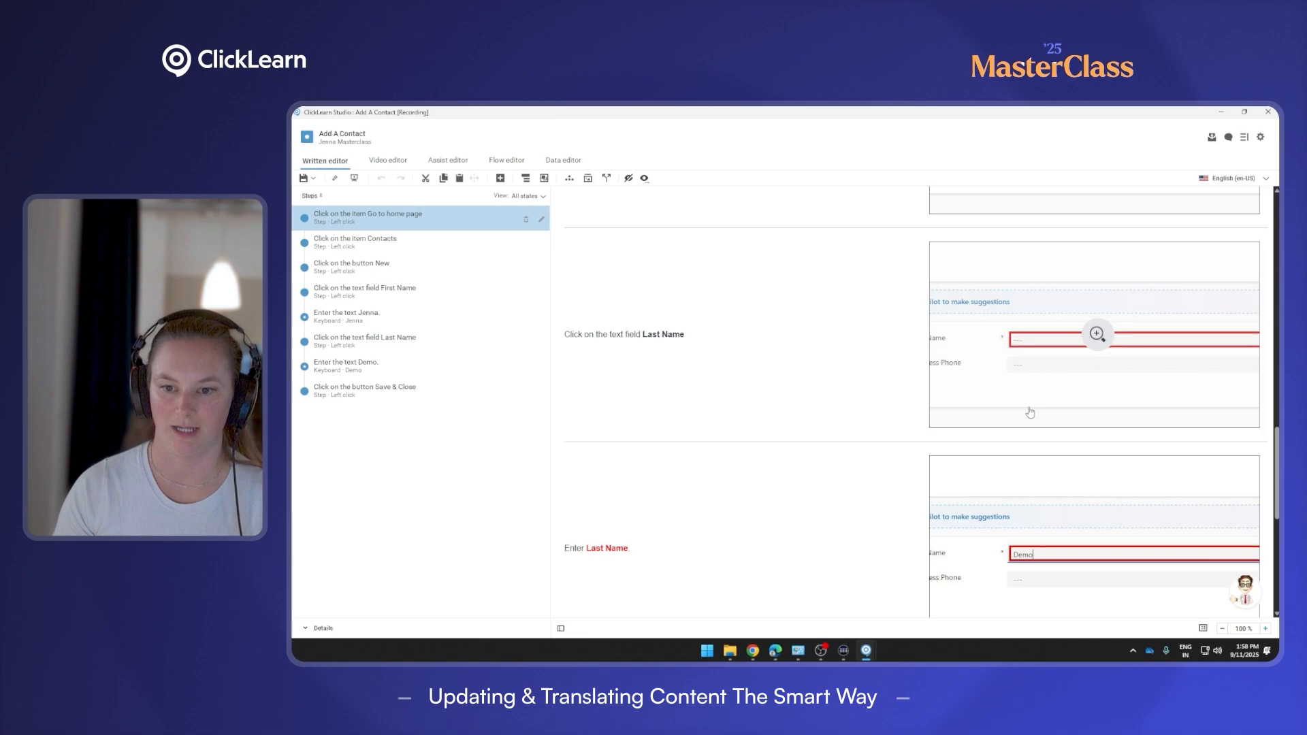
scroll(1030, 413, "up", 3)
scroll(1060, 449, "down", 2)
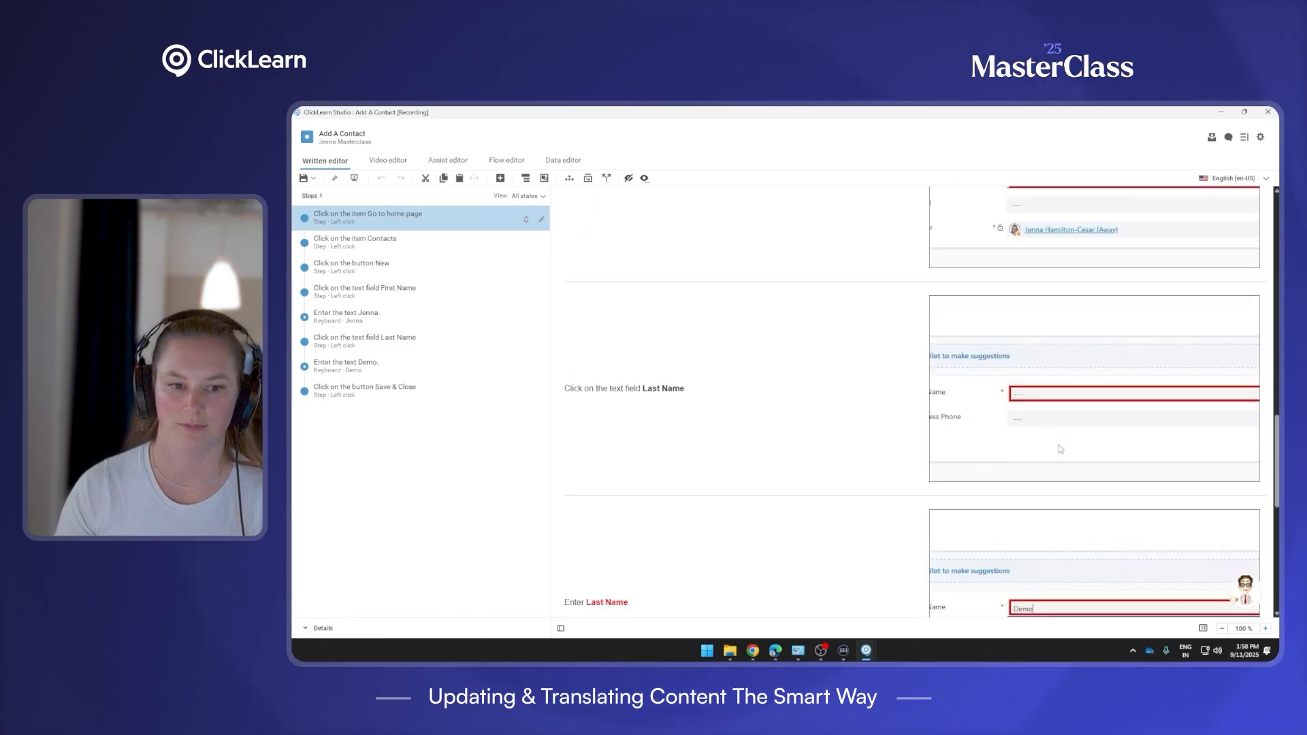
scroll(1060, 449, "down", 6)
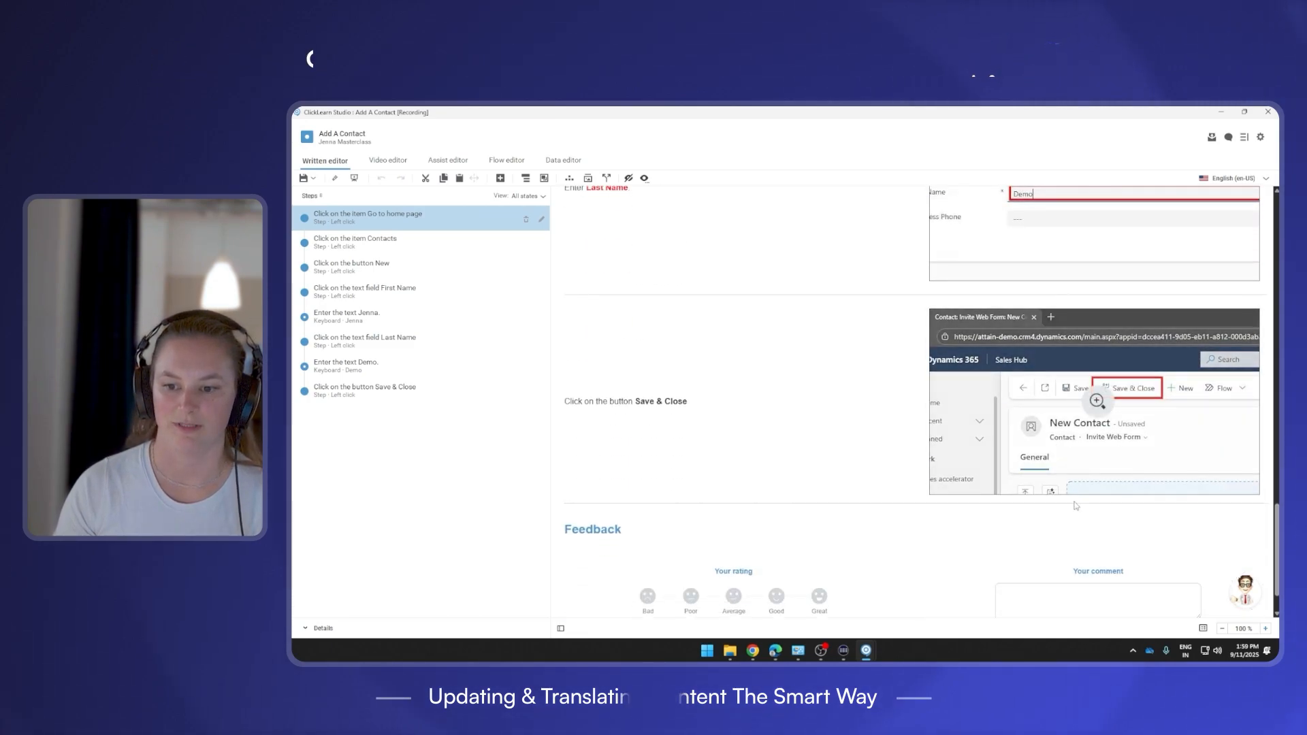
scroll(1075, 506, "up", 5)
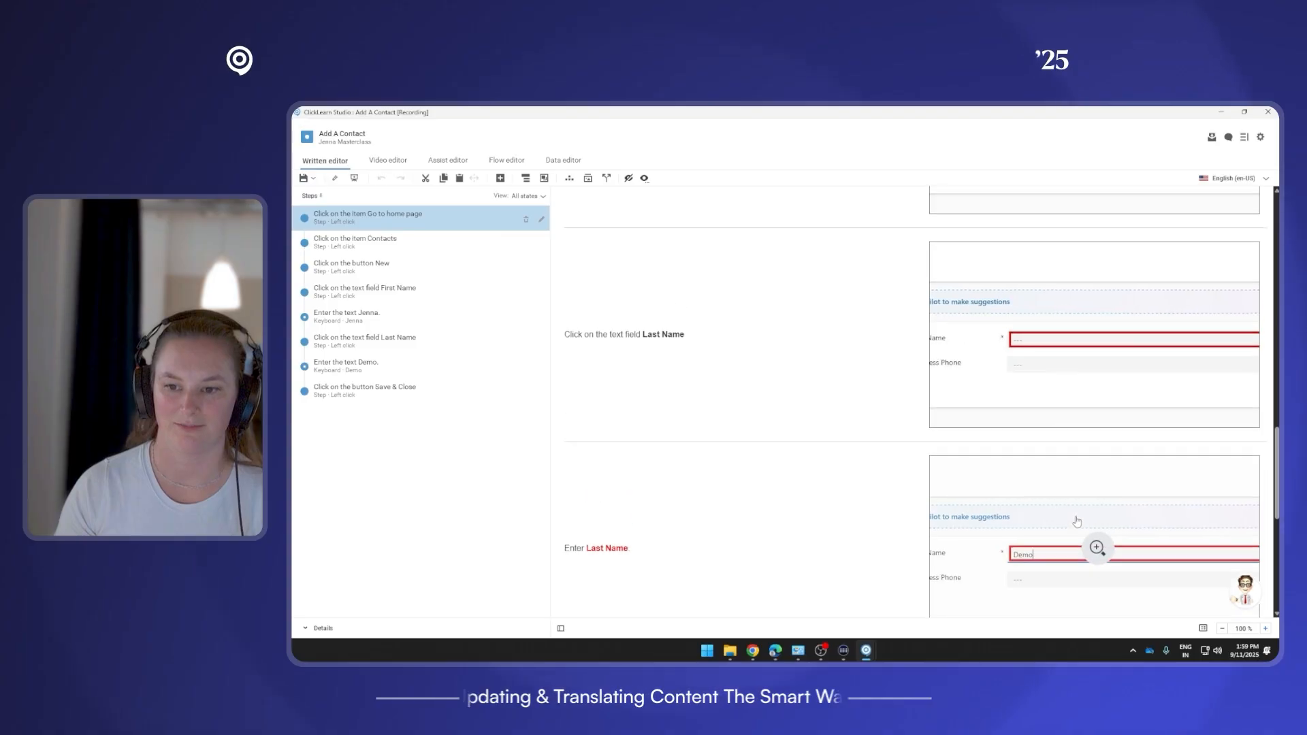
scroll(1076, 521, "up", 5)
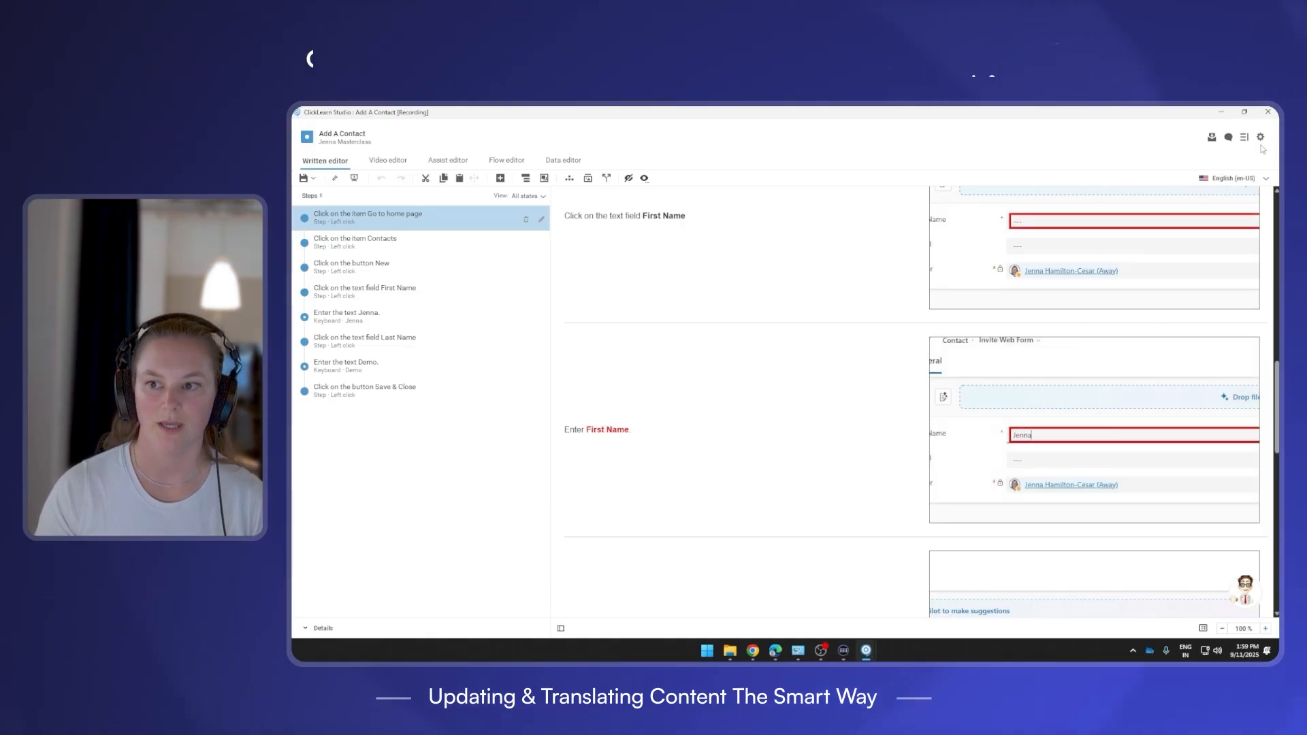
Dismiss the duplicate warning and save the contact anyway with Ignore and save.
left_click(773, 651)
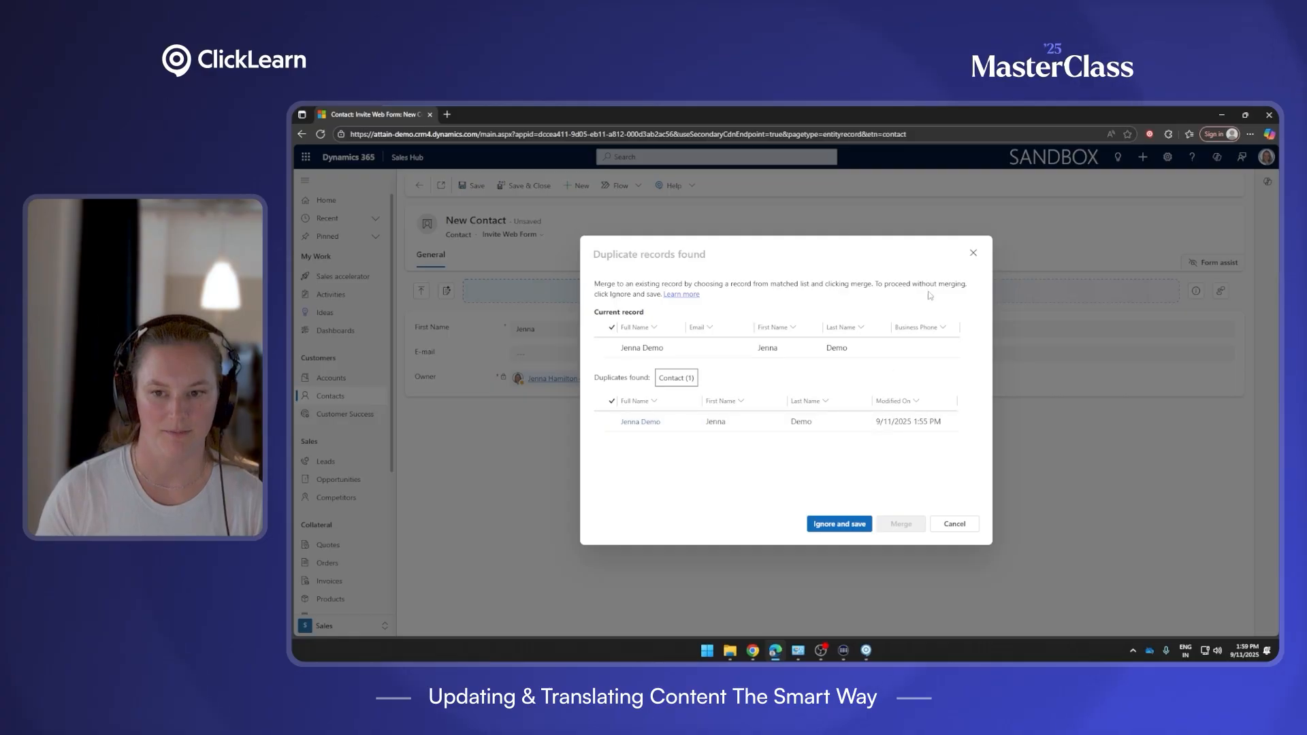
left_click(972, 251)
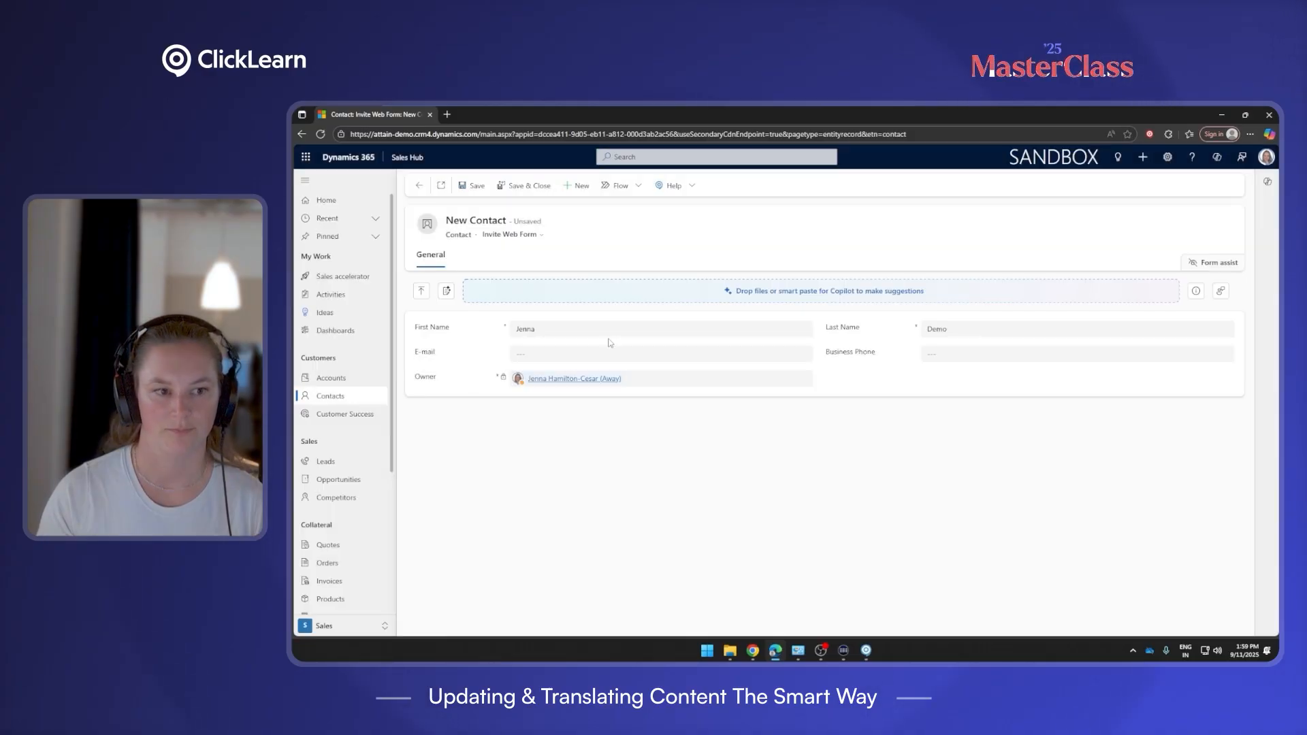
left_click(340, 201)
left_click(772, 425)
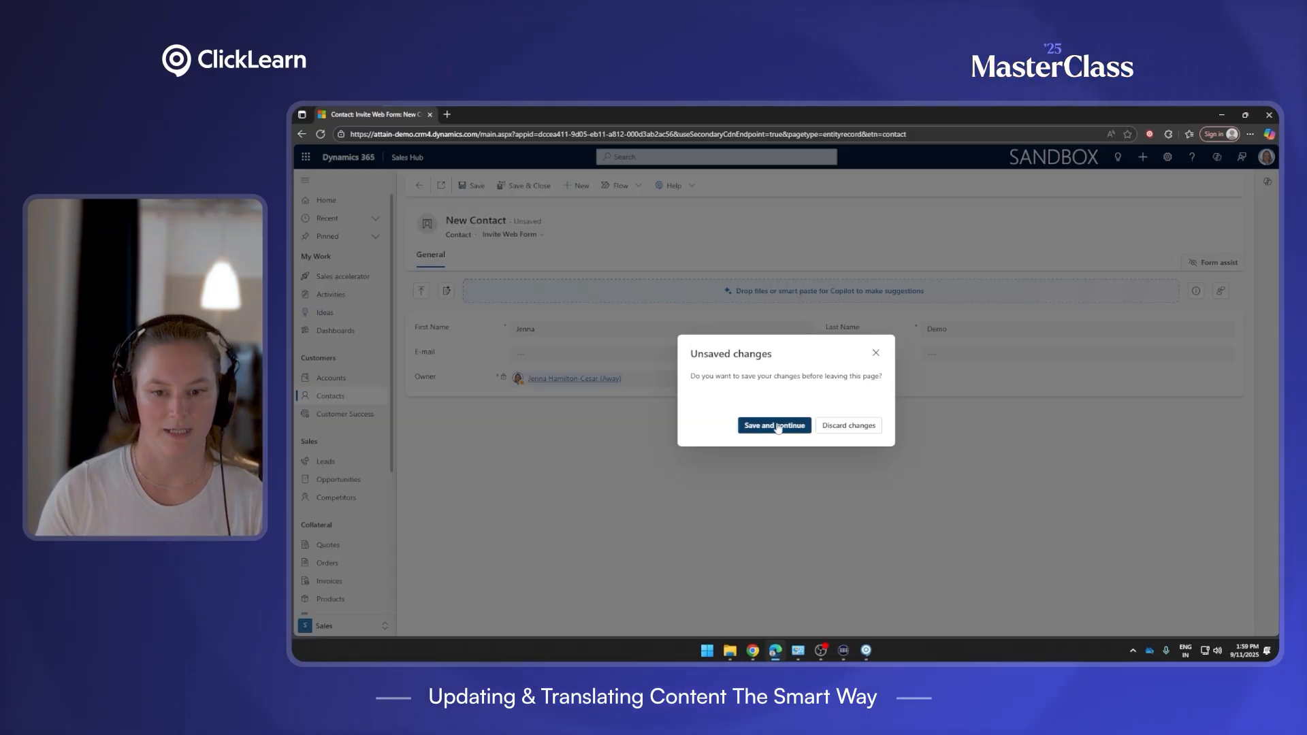
left_click(839, 524)
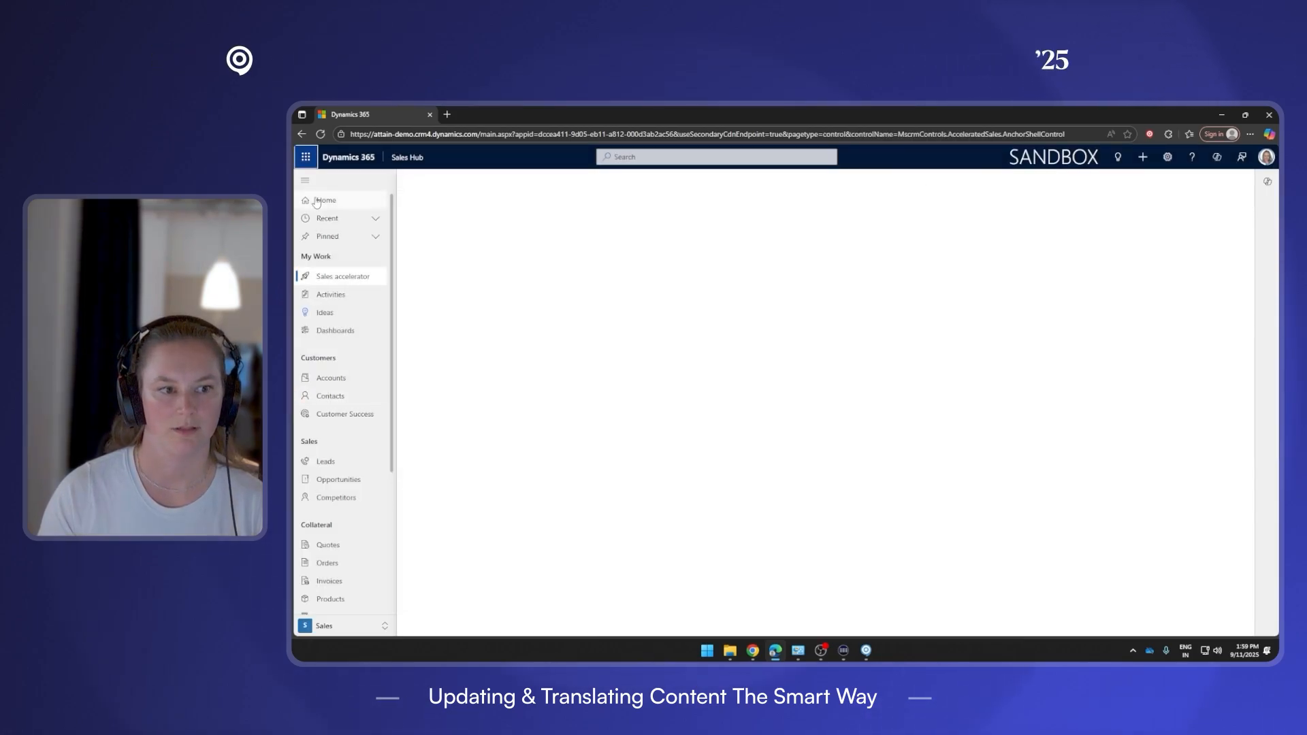
Set the Dynamics 365 interface language to German in Personalization Settings, then return to ClickLearn.
left_click(1168, 157)
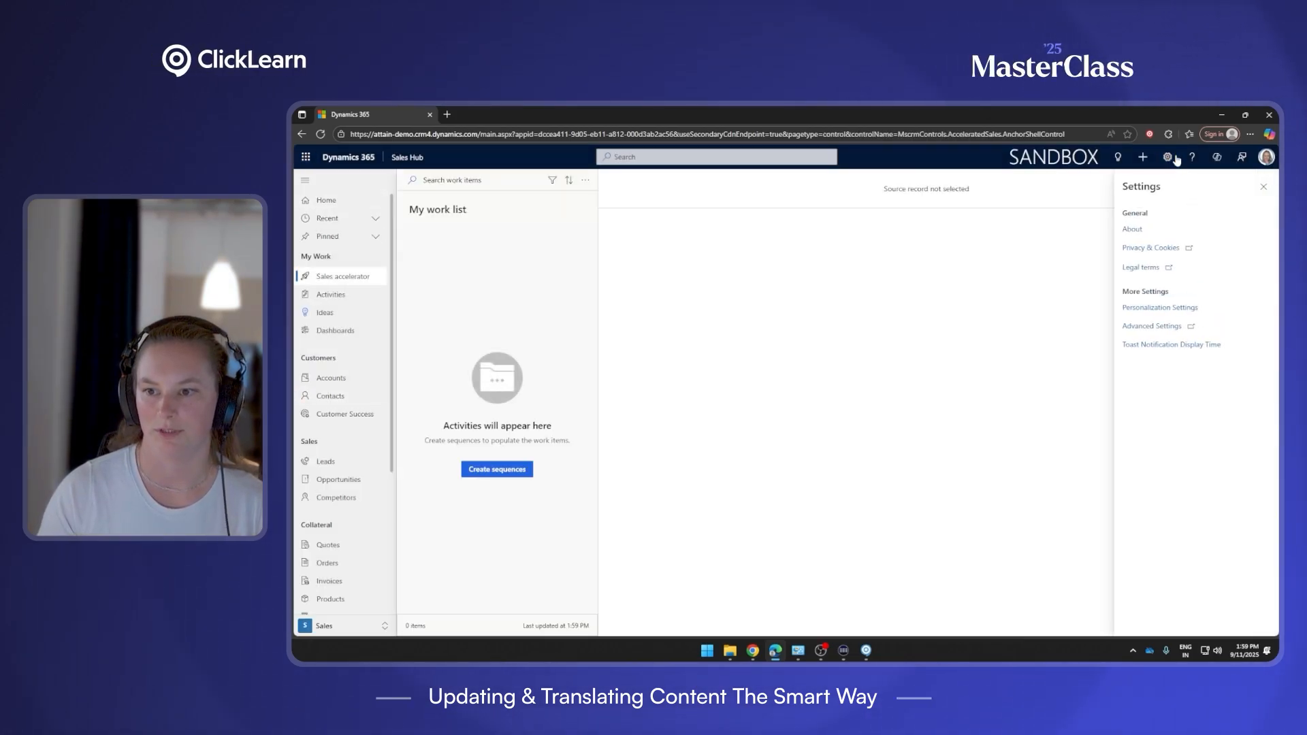
left_click(1179, 307)
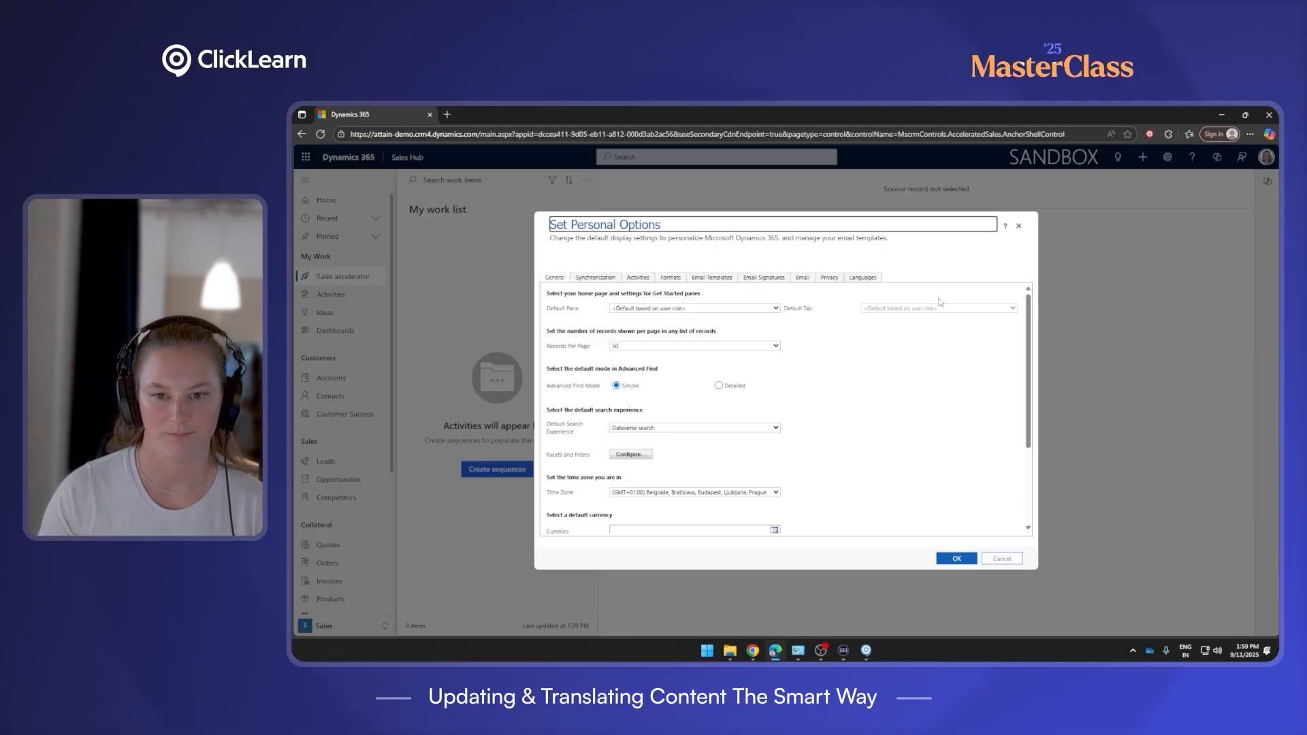
left_click(863, 279)
left_click(717, 333)
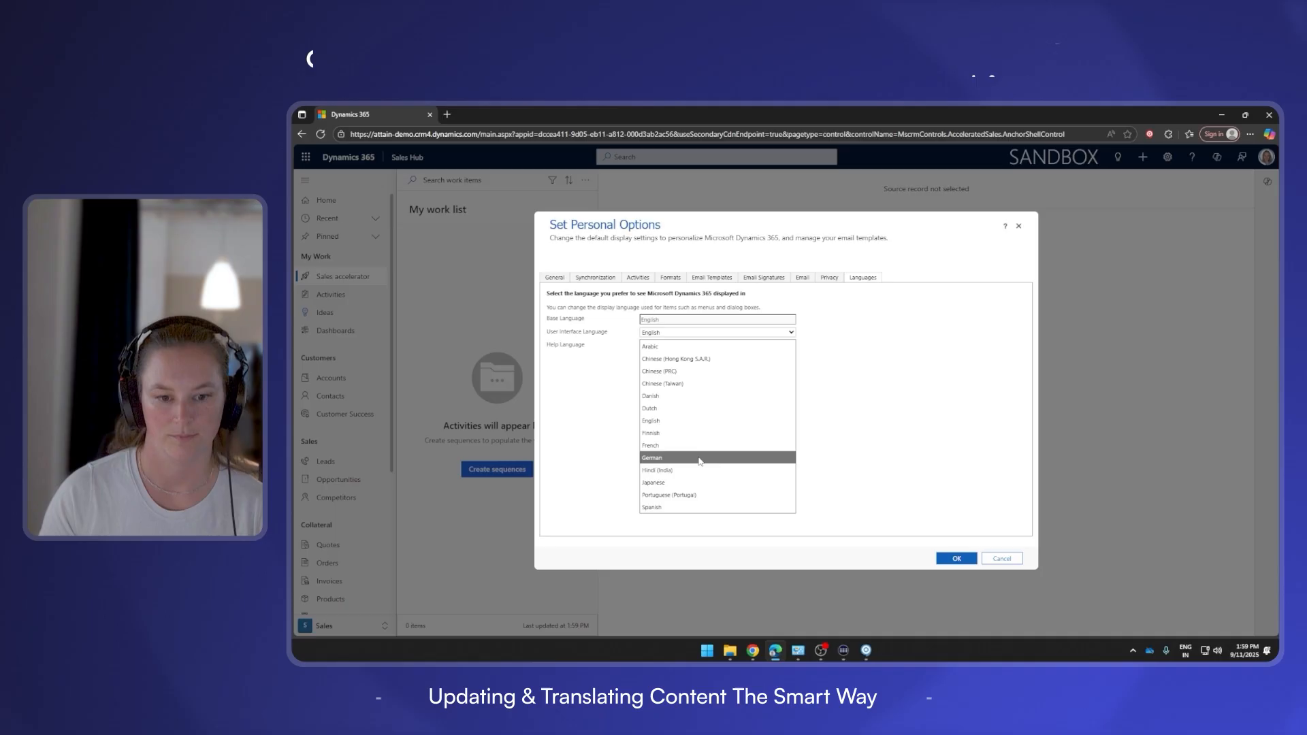
left_click(726, 460)
left_click(956, 557)
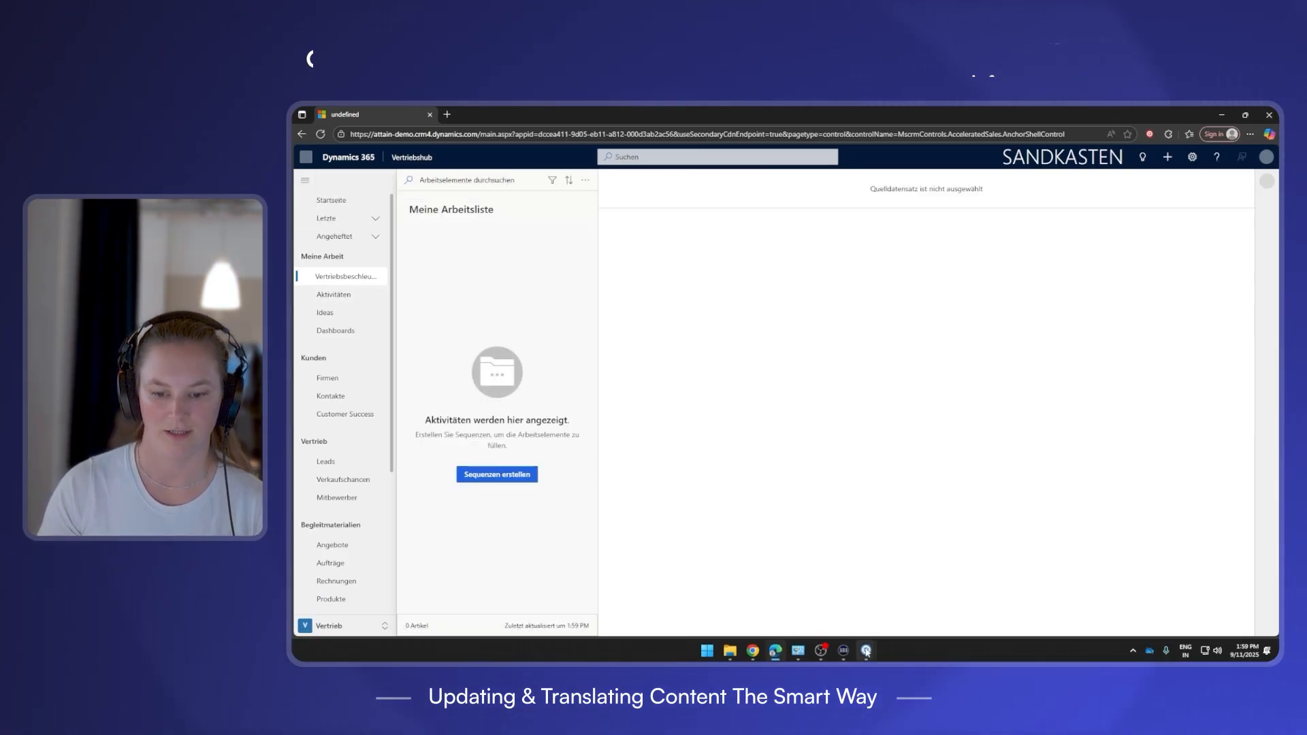
mouse_move(866, 650)
left_click(910, 615)
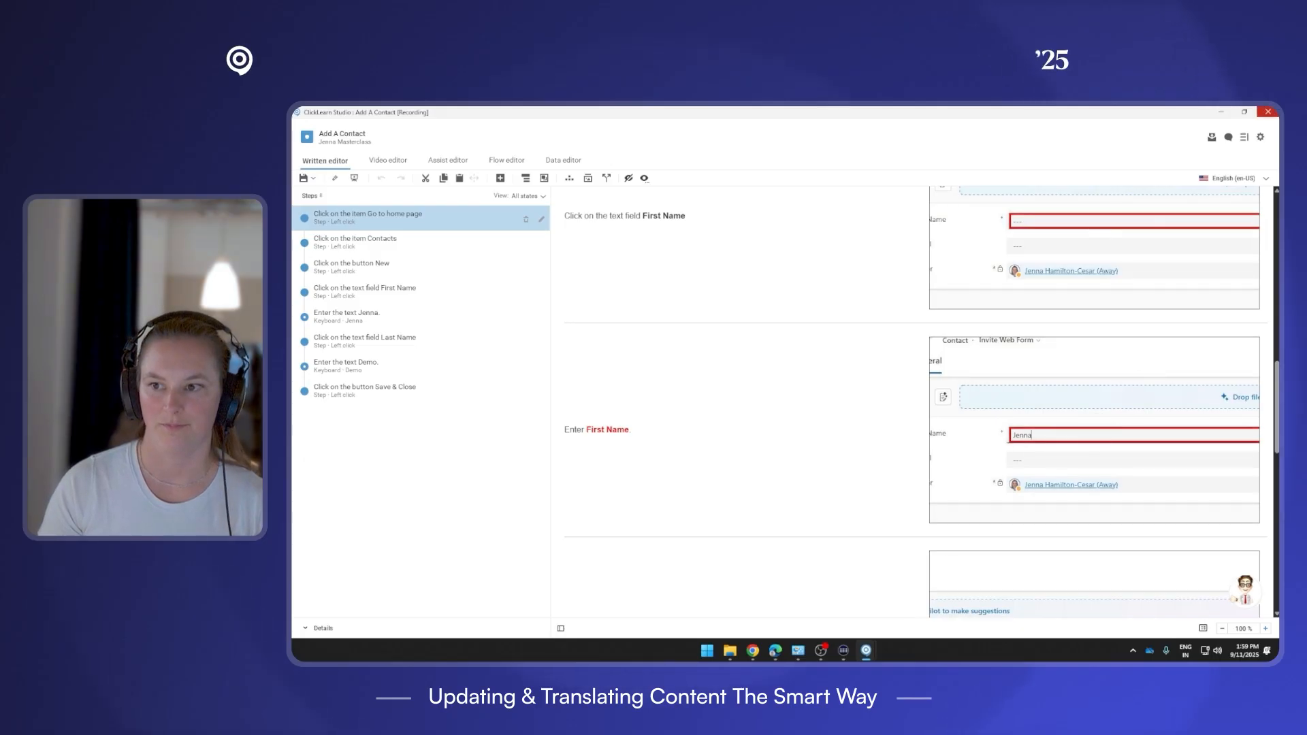
Switch the guide language to German (de-DE) and close the recording editor.
left_click(1264, 178)
left_click(1232, 196)
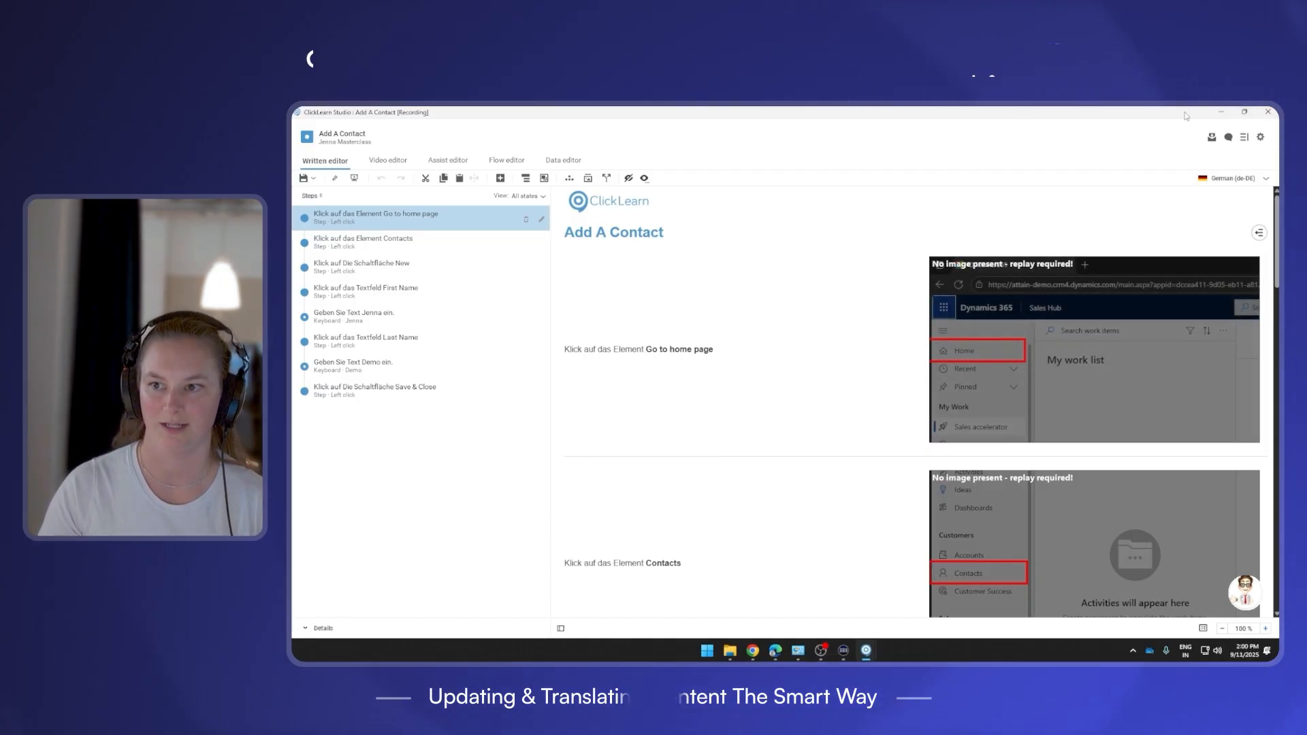
left_click(1267, 112)
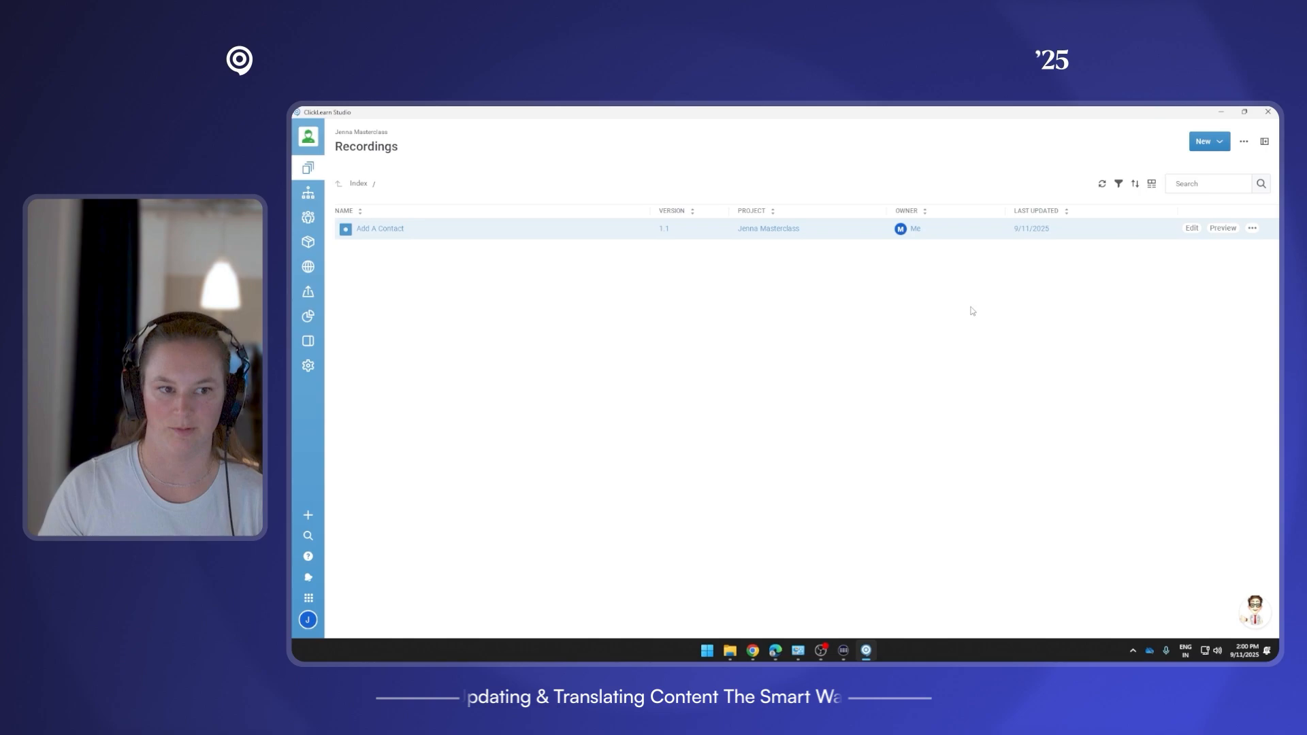
Start a replay of the Add A Contact recording with German (de-DE) as the replay language.
left_click(1253, 230)
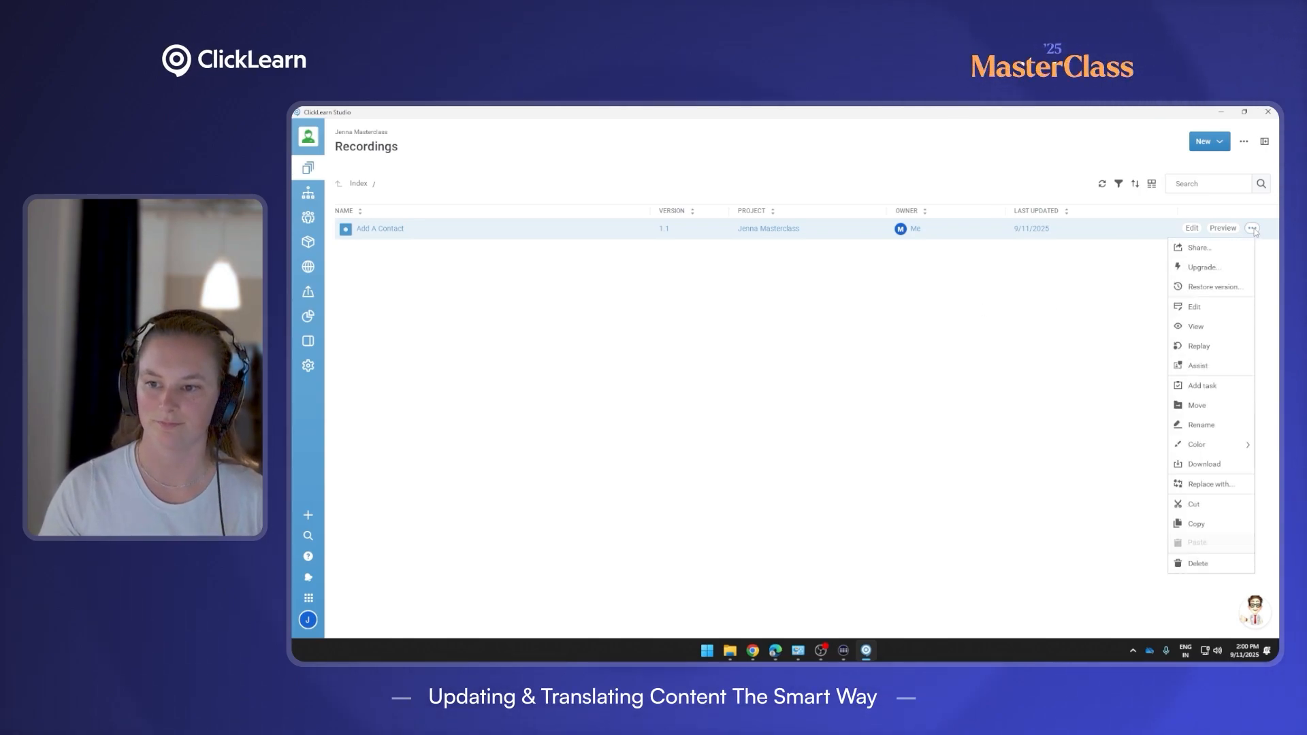
left_click(1221, 346)
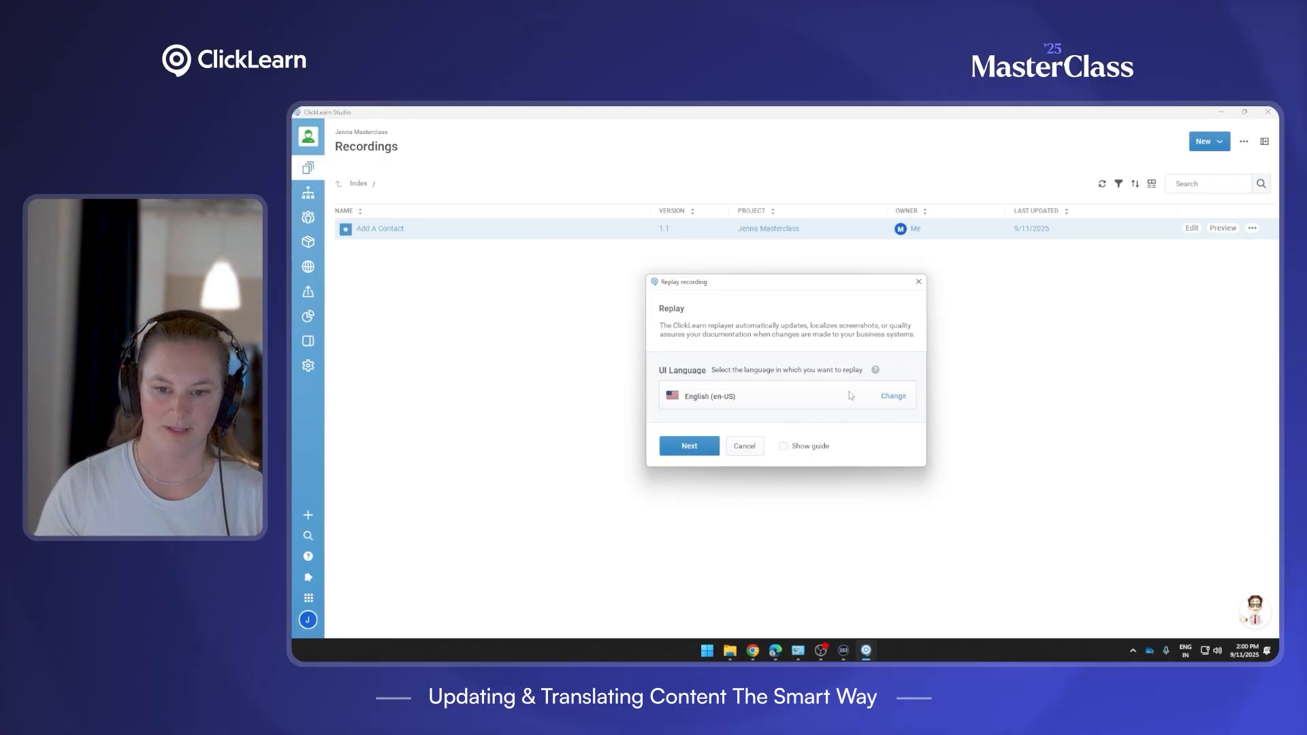
left_click(886, 397)
left_click(713, 299)
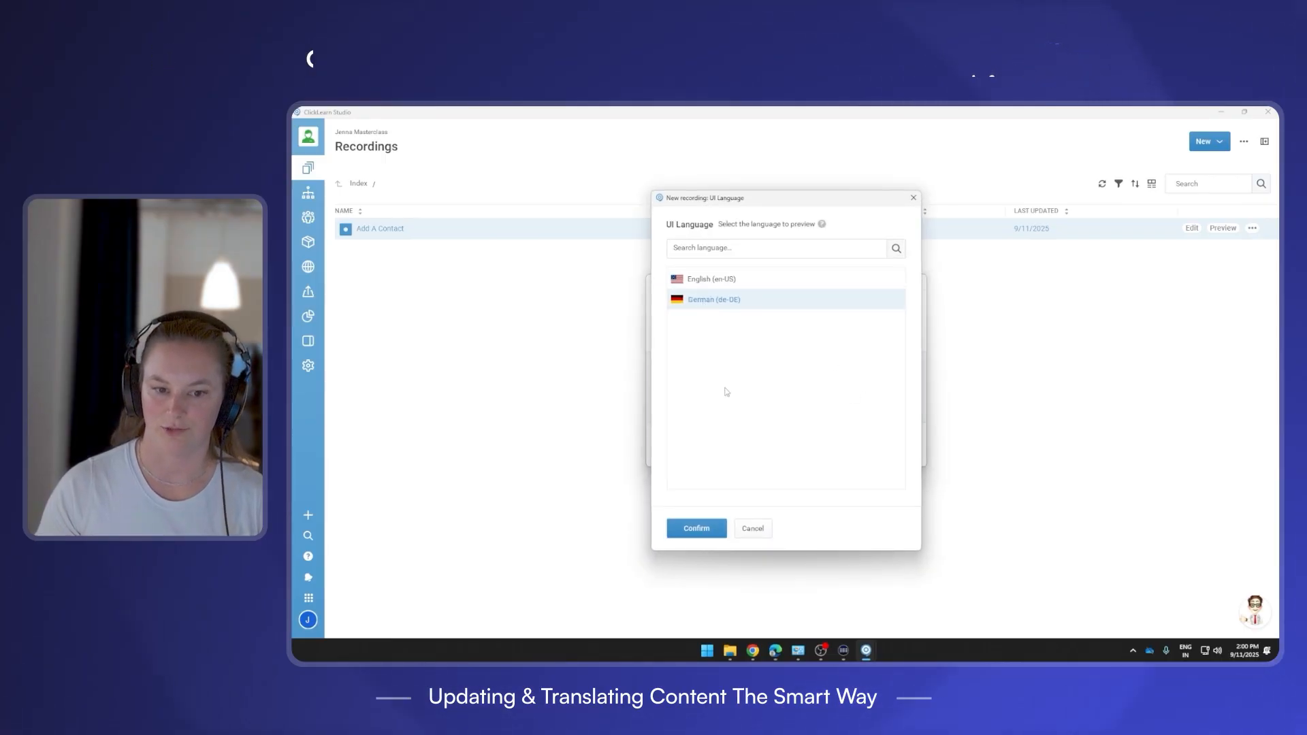
left_click(696, 528)
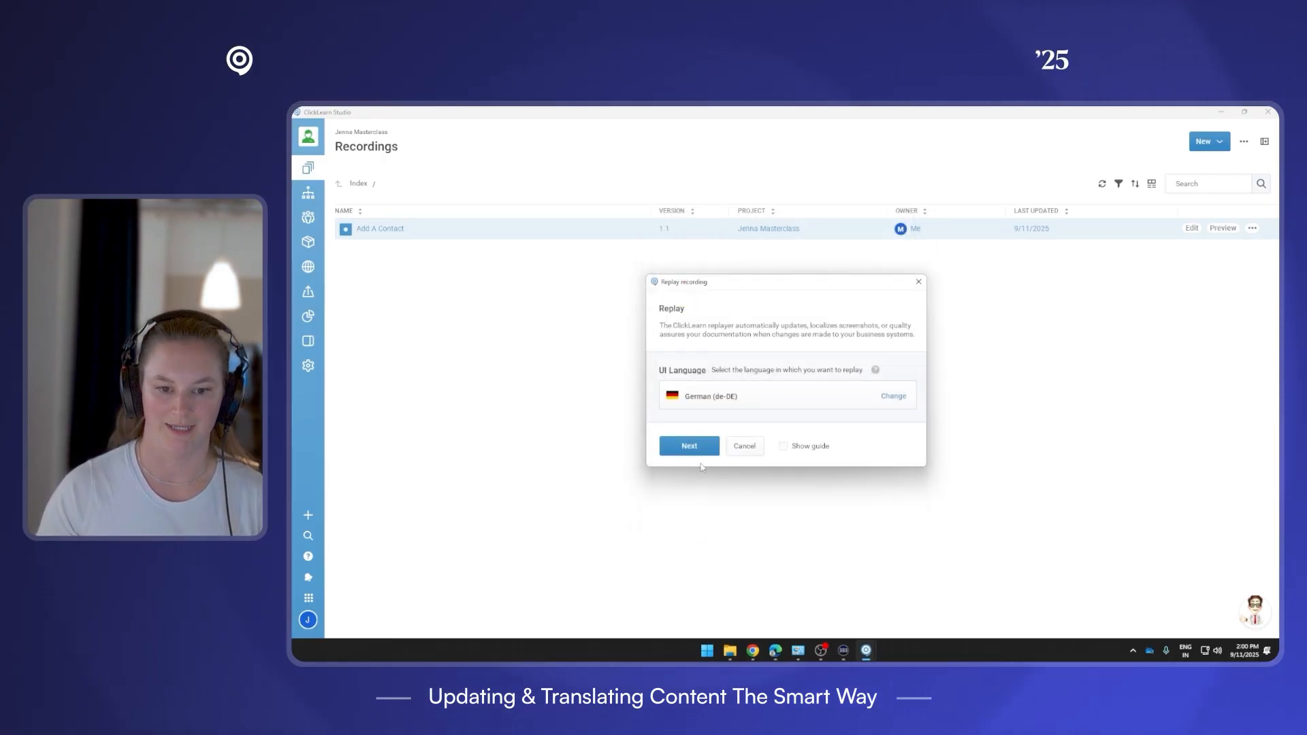
Check the Dynamics 365 Kontakte list and Startseite, then return to the Replay recording window.
mouse_move(775, 650)
left_click(779, 589)
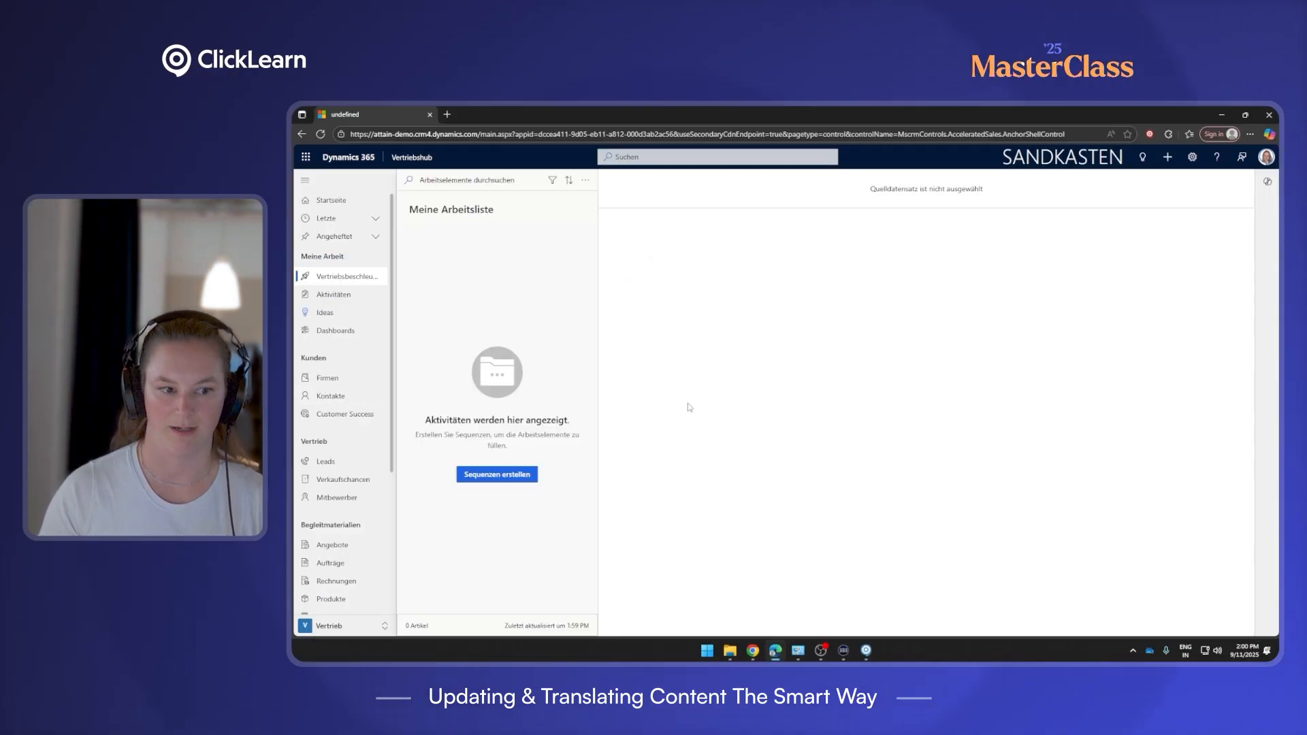
left_click(329, 397)
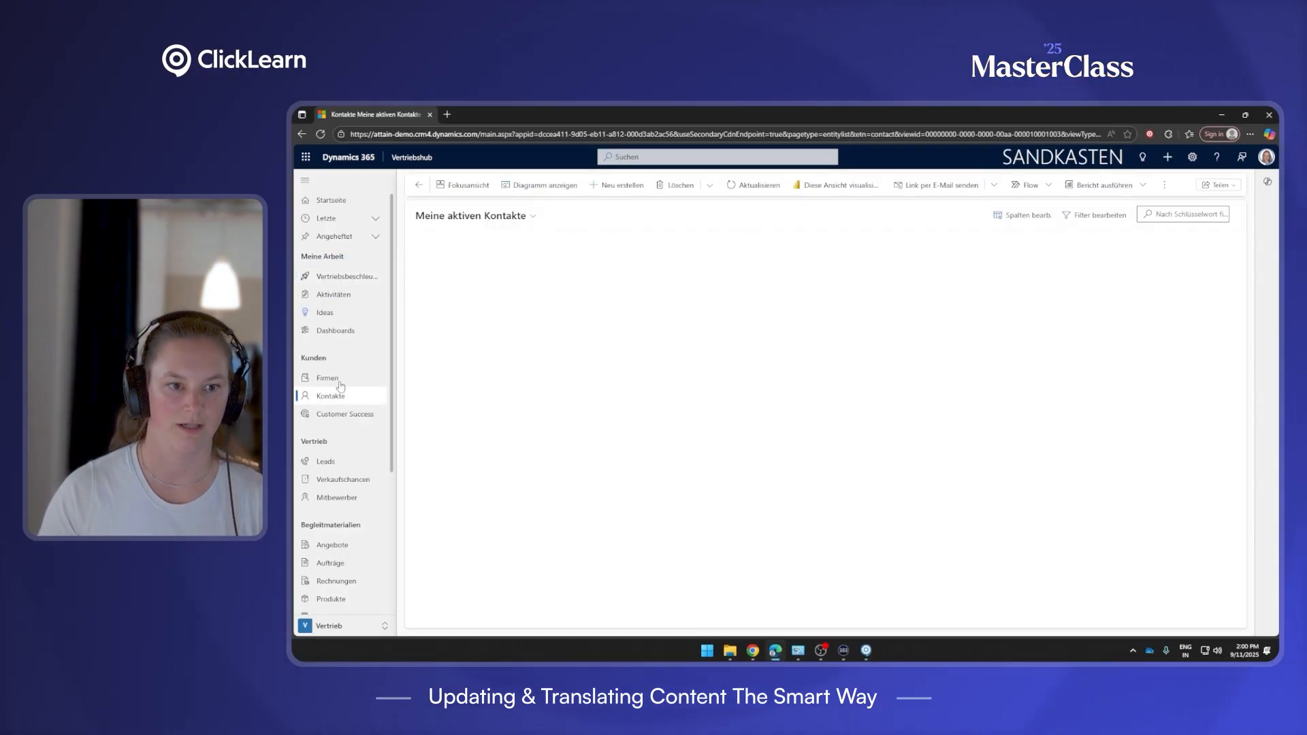
left_click(336, 206)
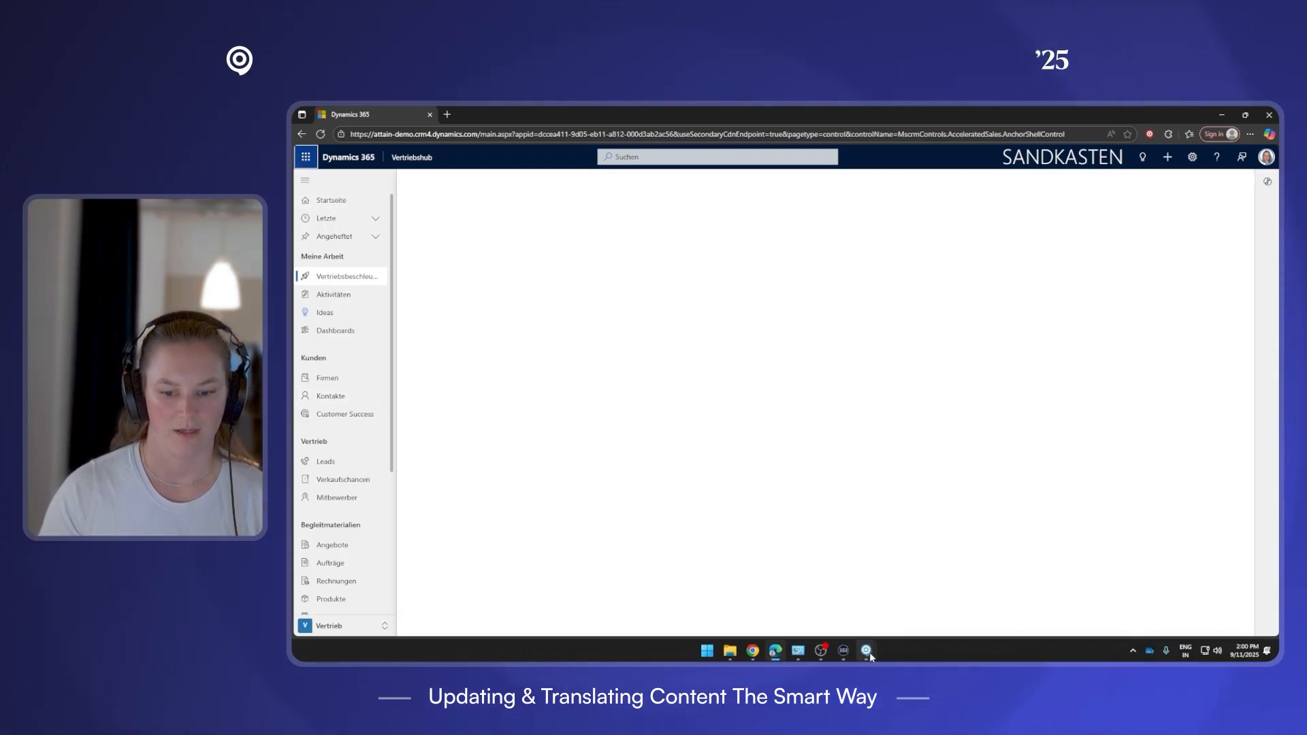
mouse_move(869, 652)
left_click(932, 594)
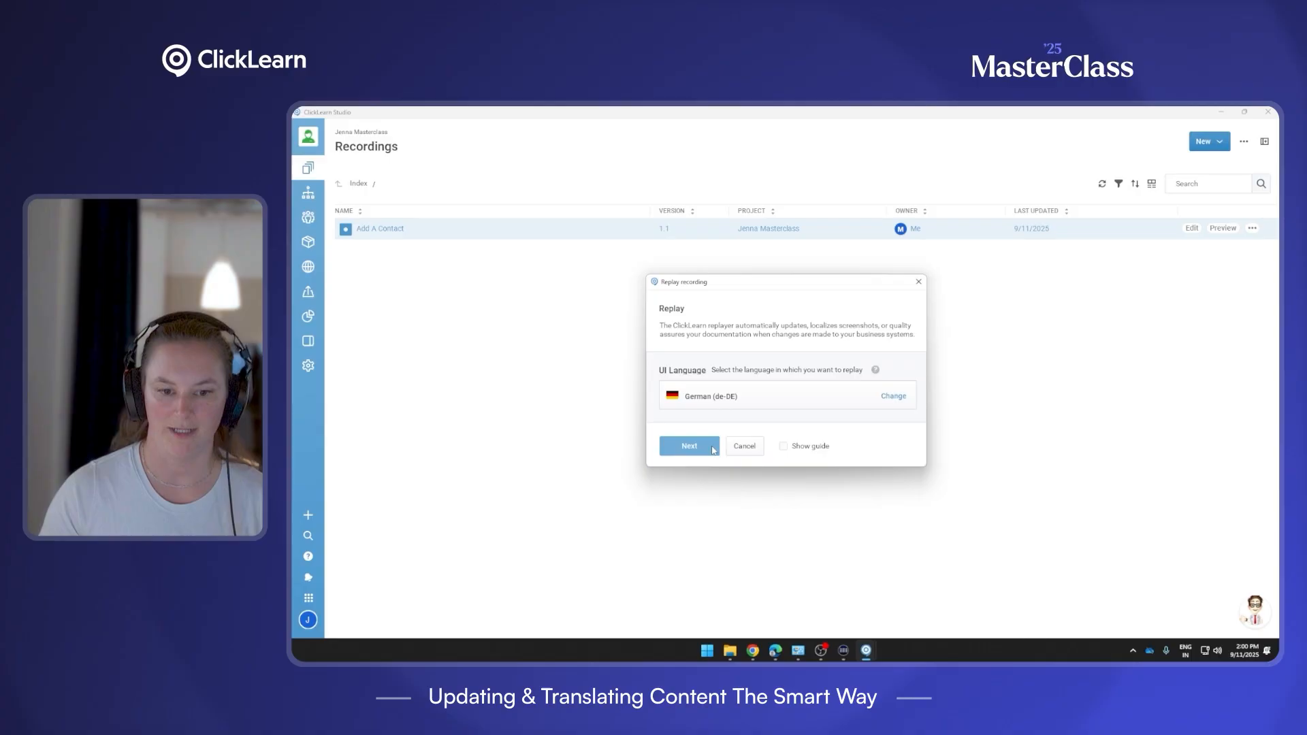
Launch the German replay, opening Kontakte and starting a new contact record.
left_click(684, 453)
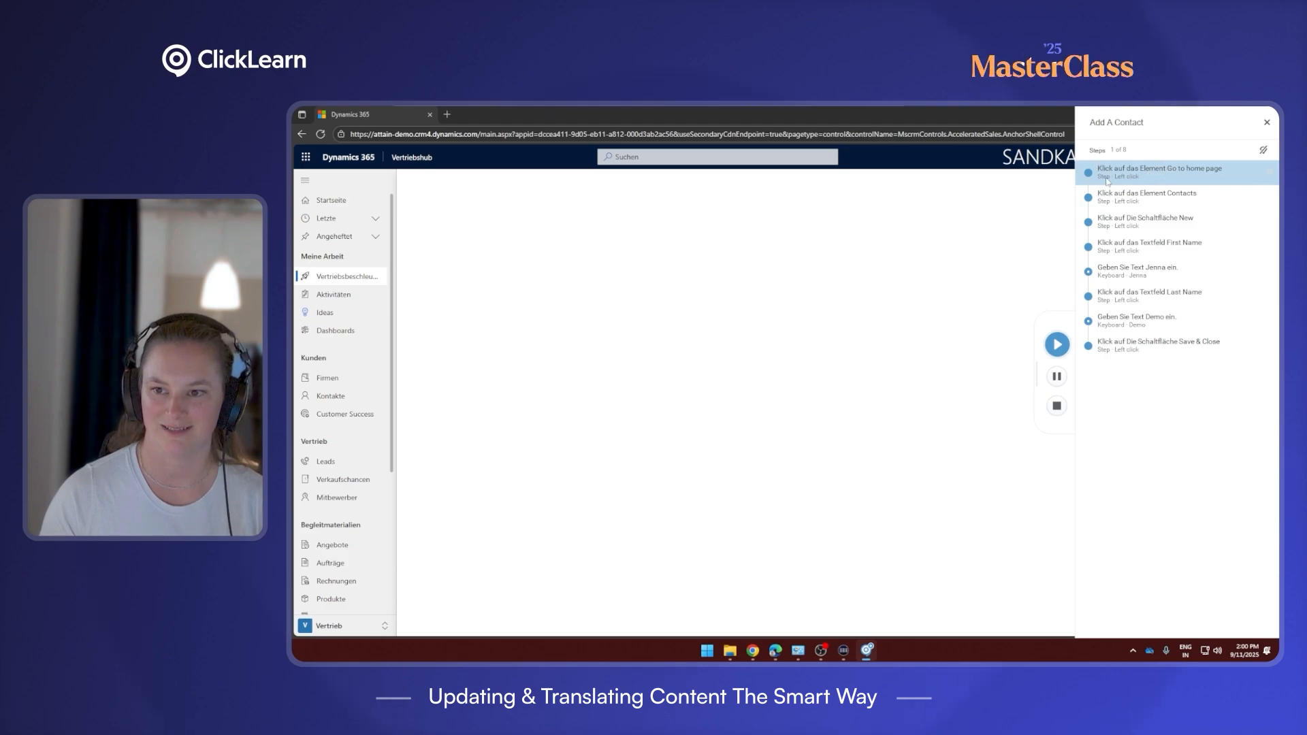
left_click(1056, 347)
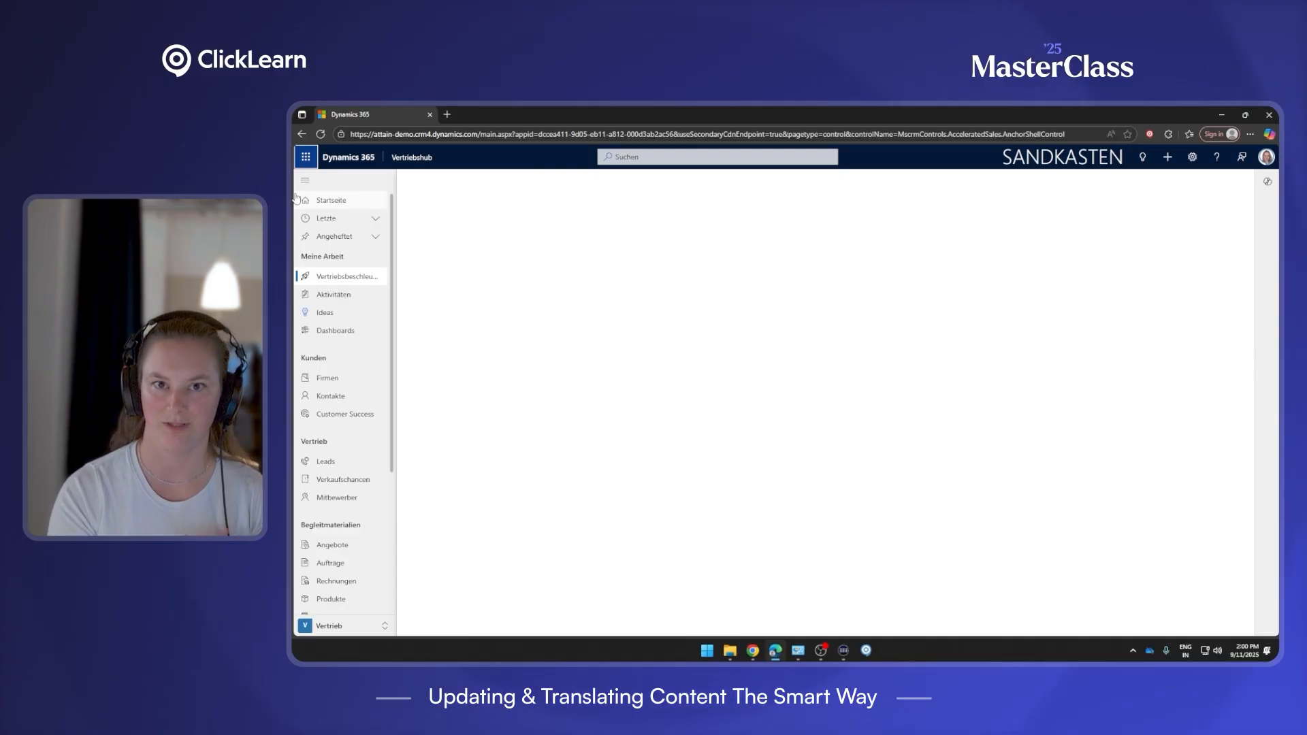
left_click(299, 395)
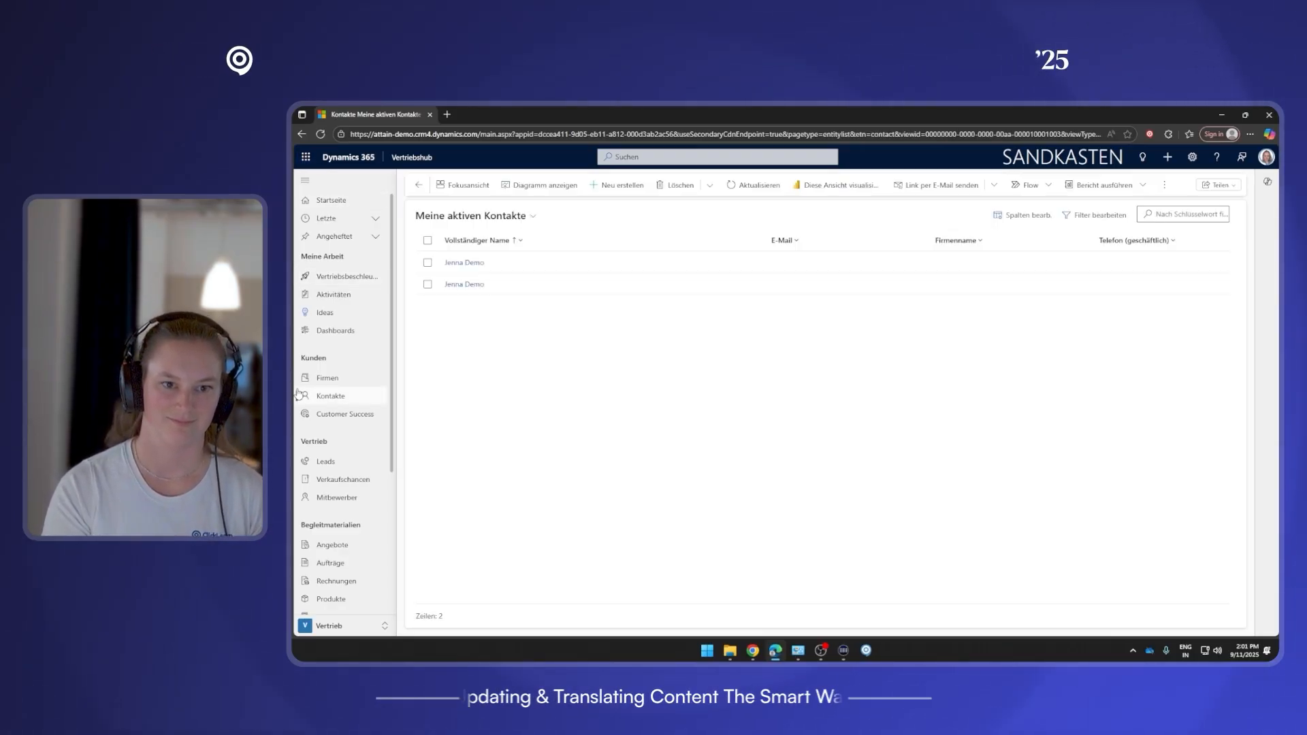
left_click(618, 186)
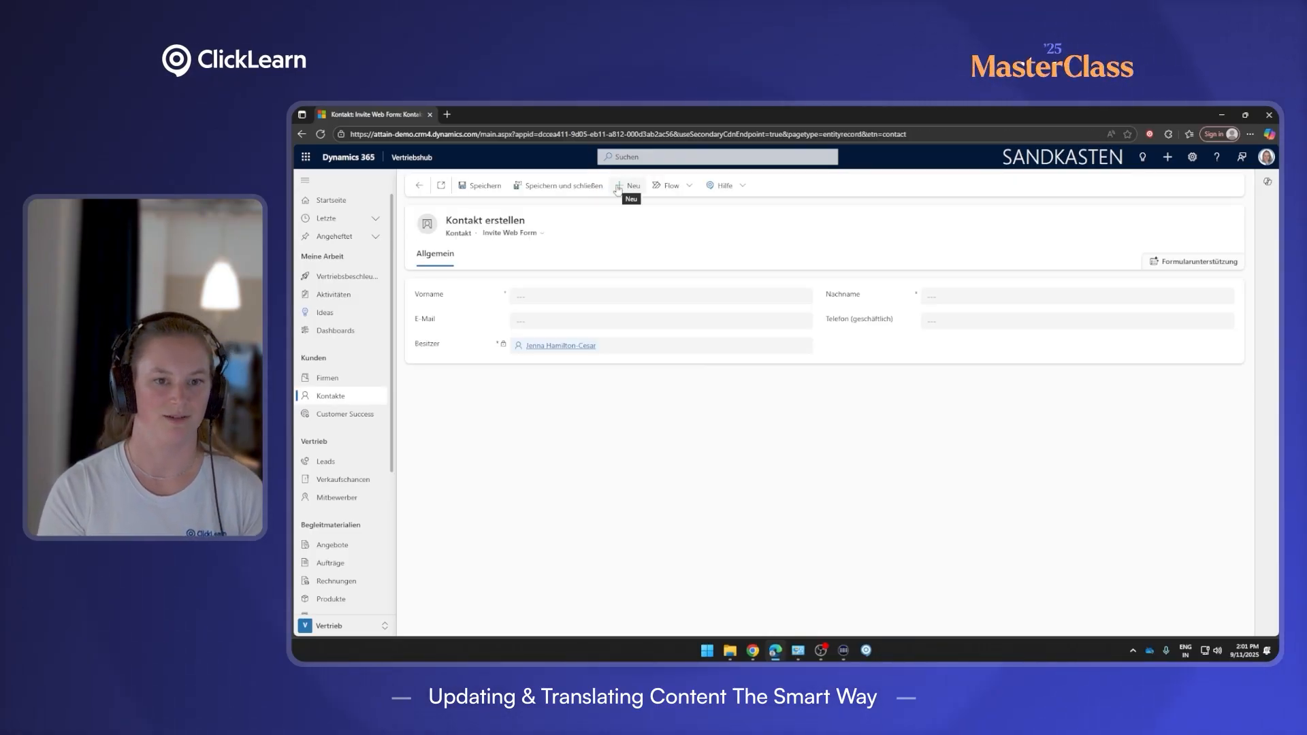
Fill in the contact's Vorname and Nachname, then save and close the new contact.
left_click(517, 296)
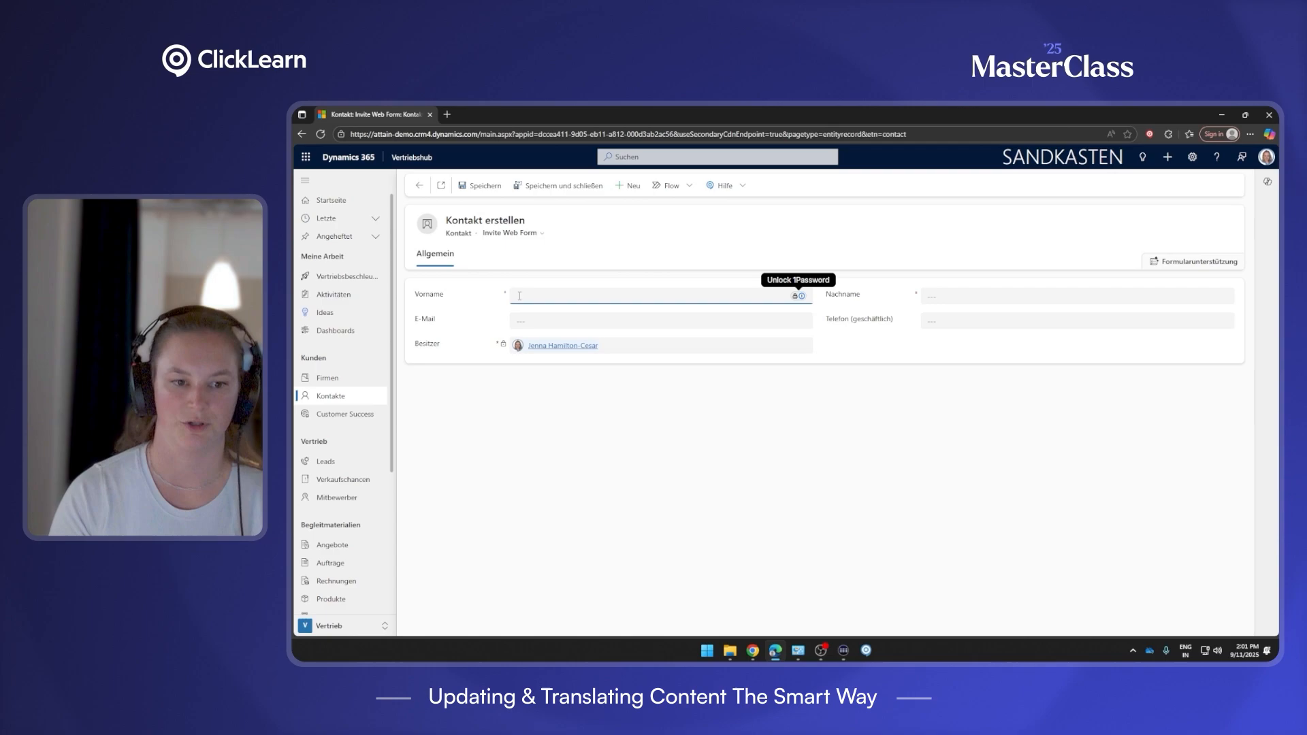
type("Jenna")
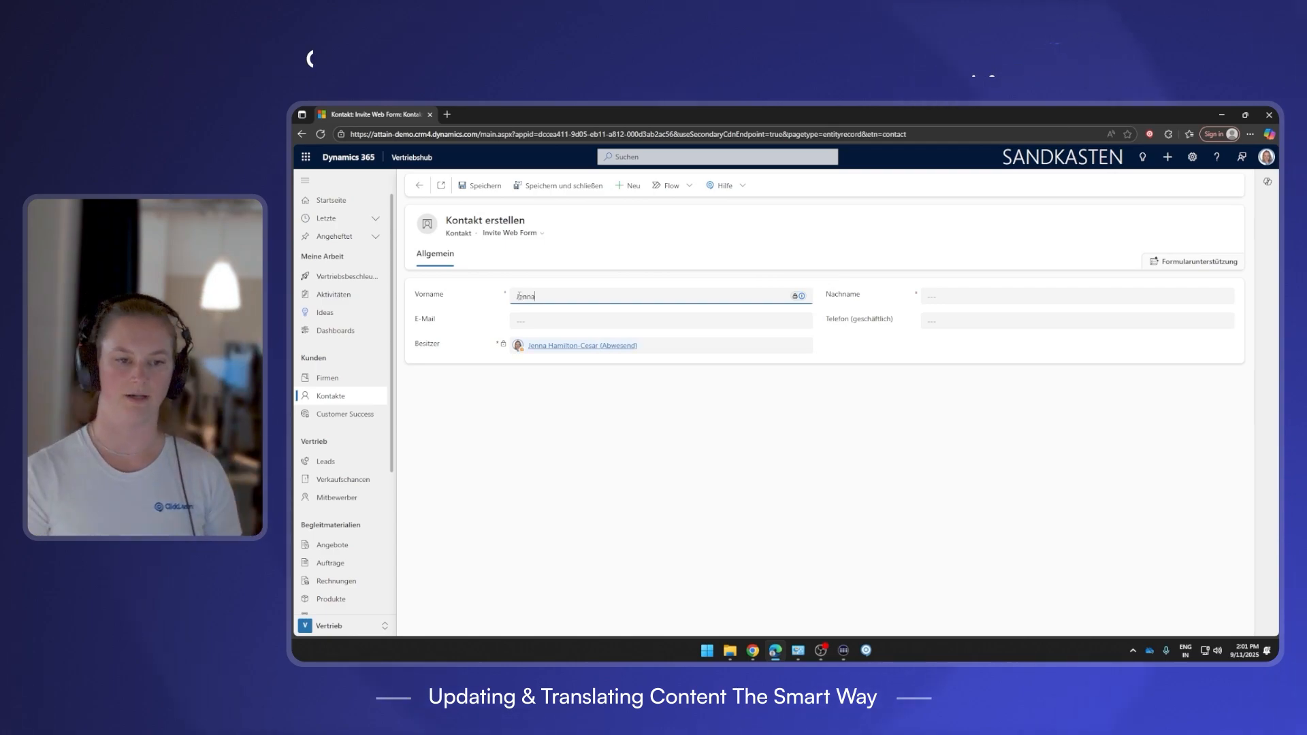
left_click(930, 296)
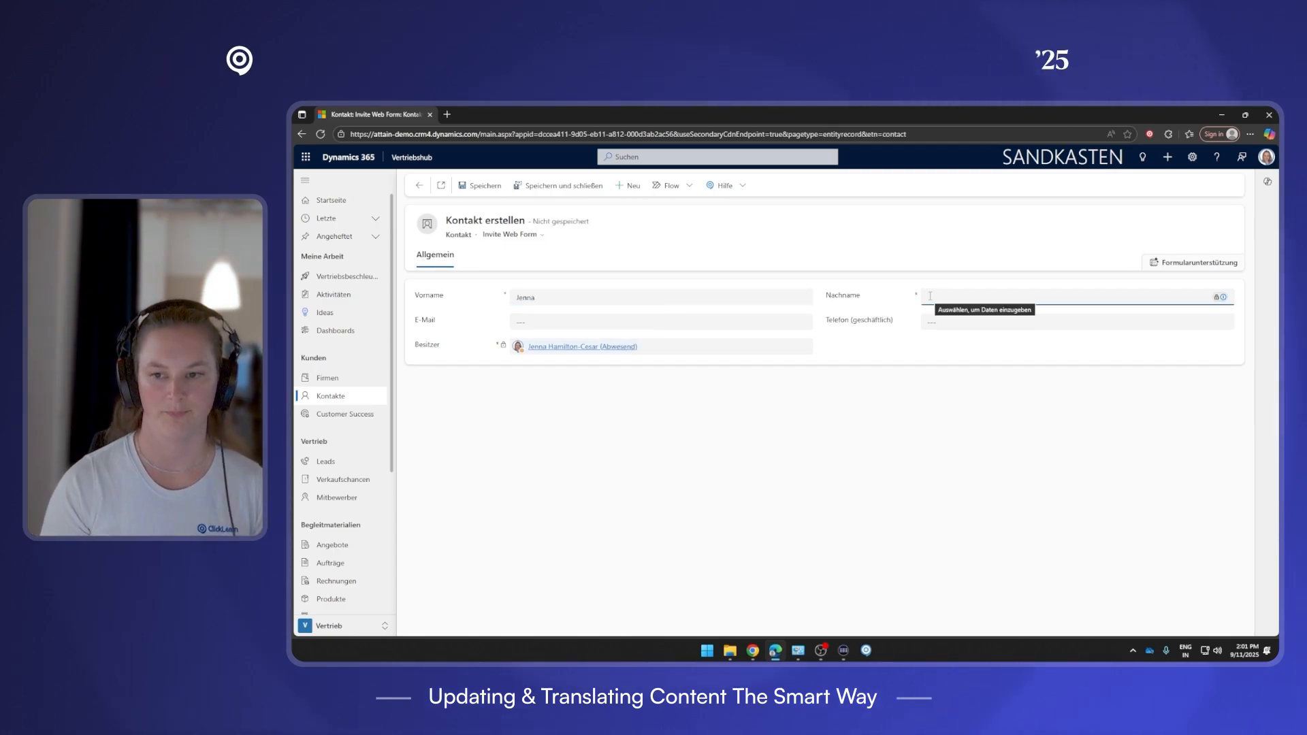
type("Demo")
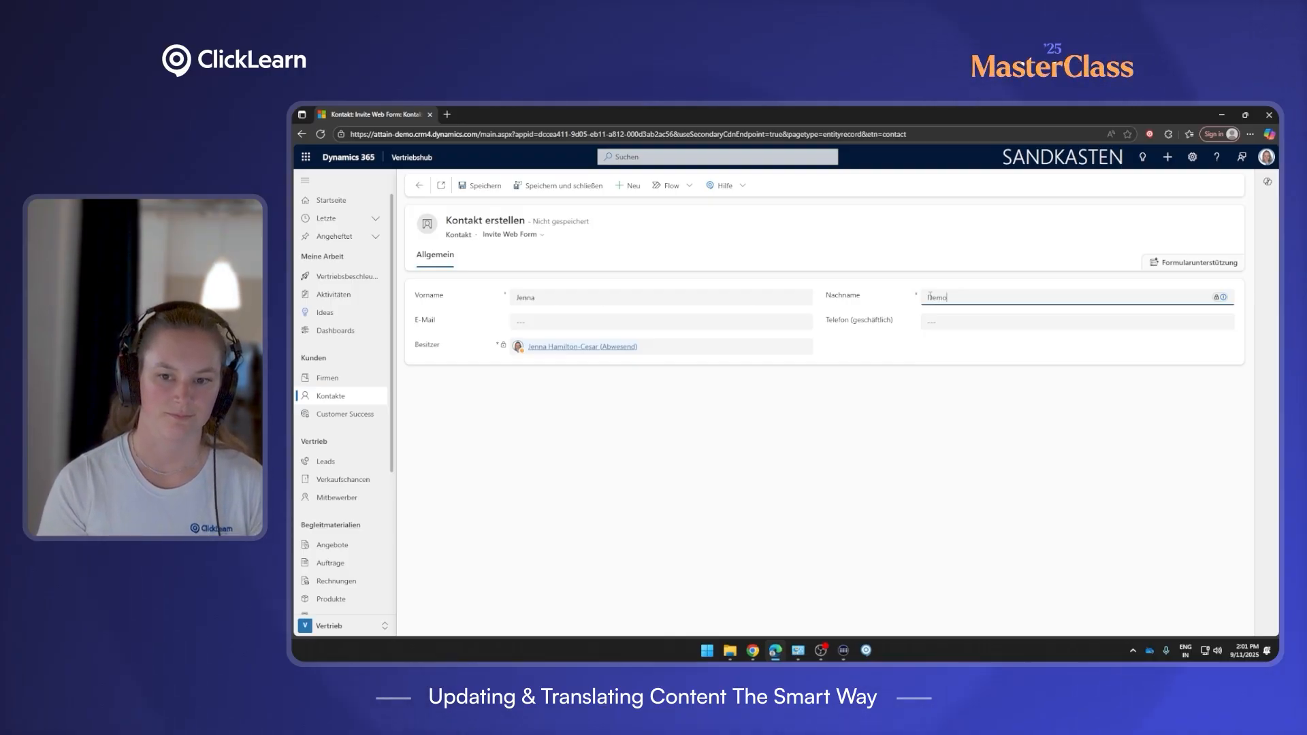
left_click(513, 187)
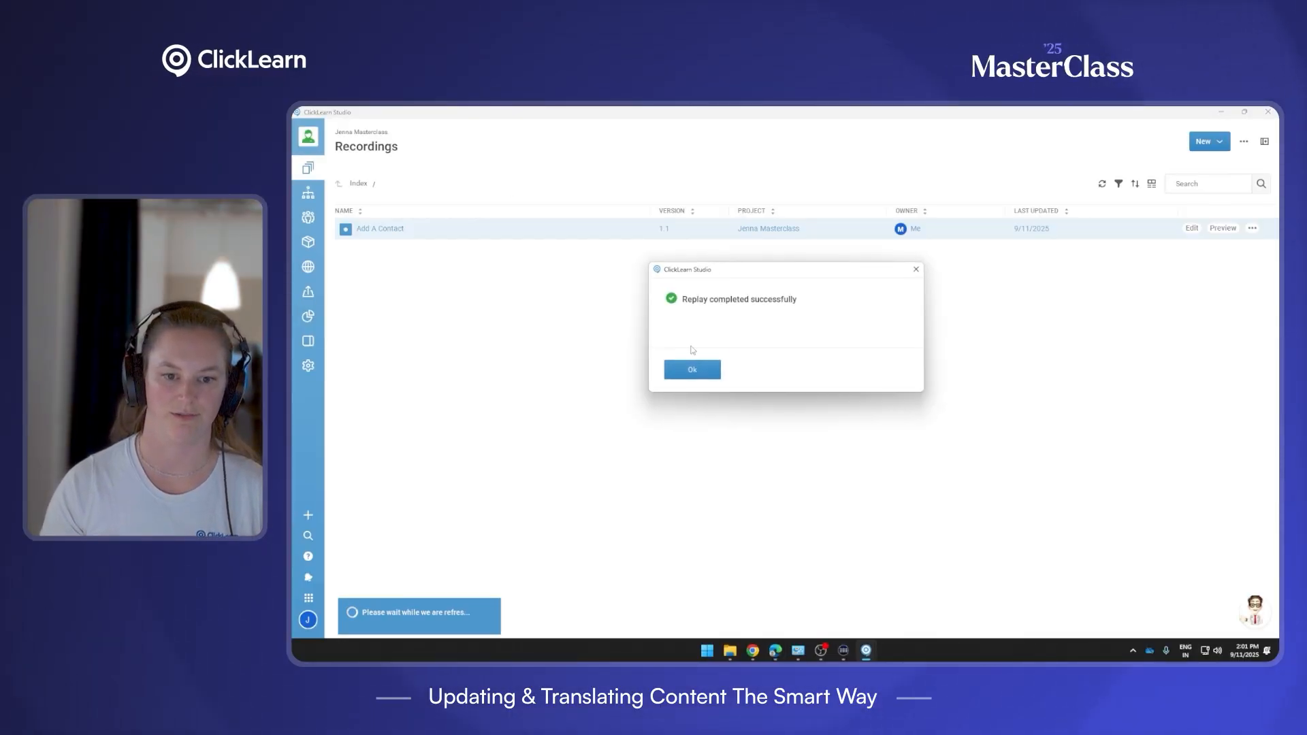
Preview the Add A Contact guide in German (de-DE) and scroll through its steps.
left_click(706, 372)
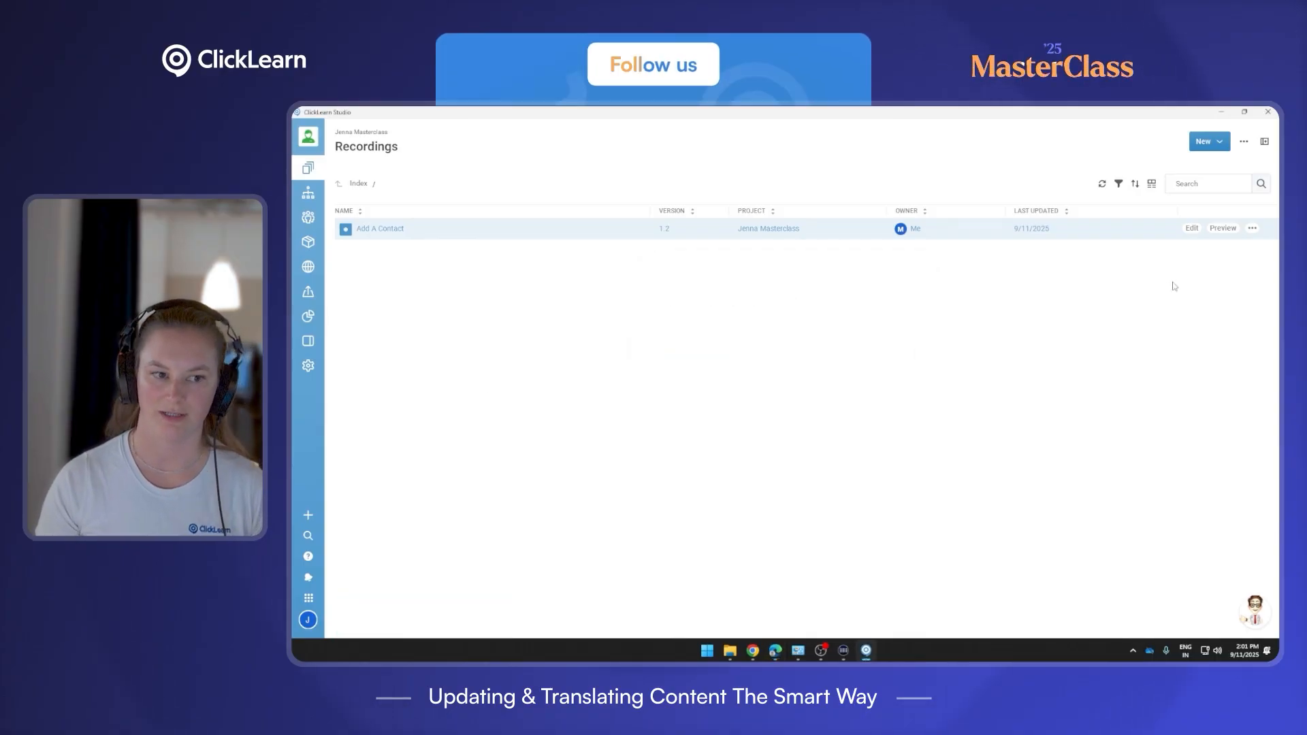
left_click(1223, 228)
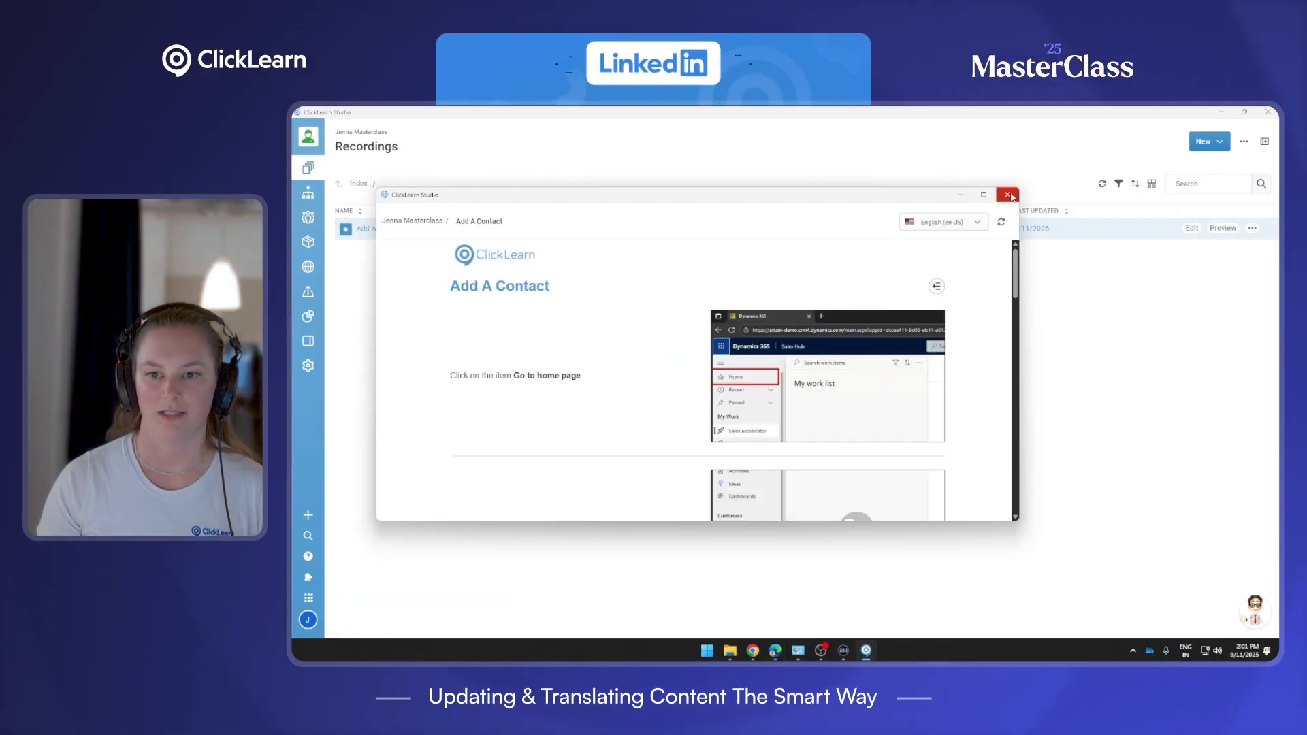
left_click(1236, 138)
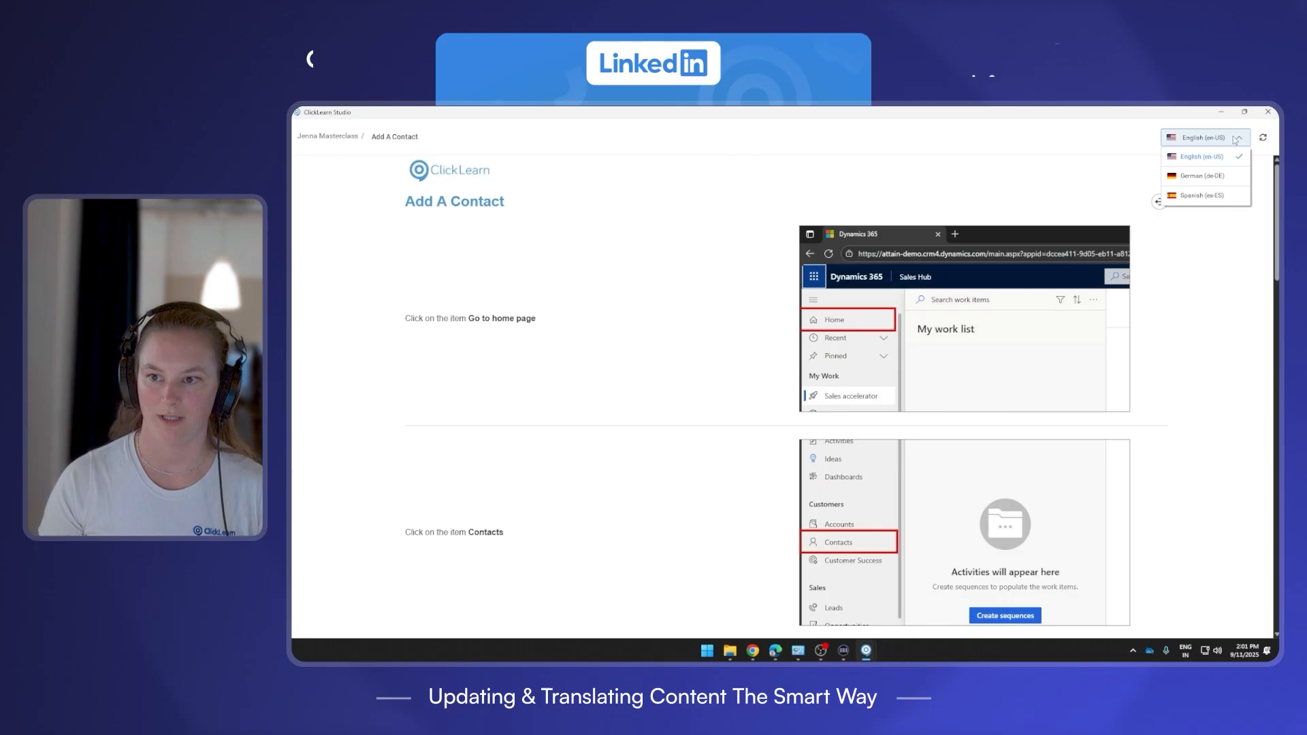
left_click(1215, 177)
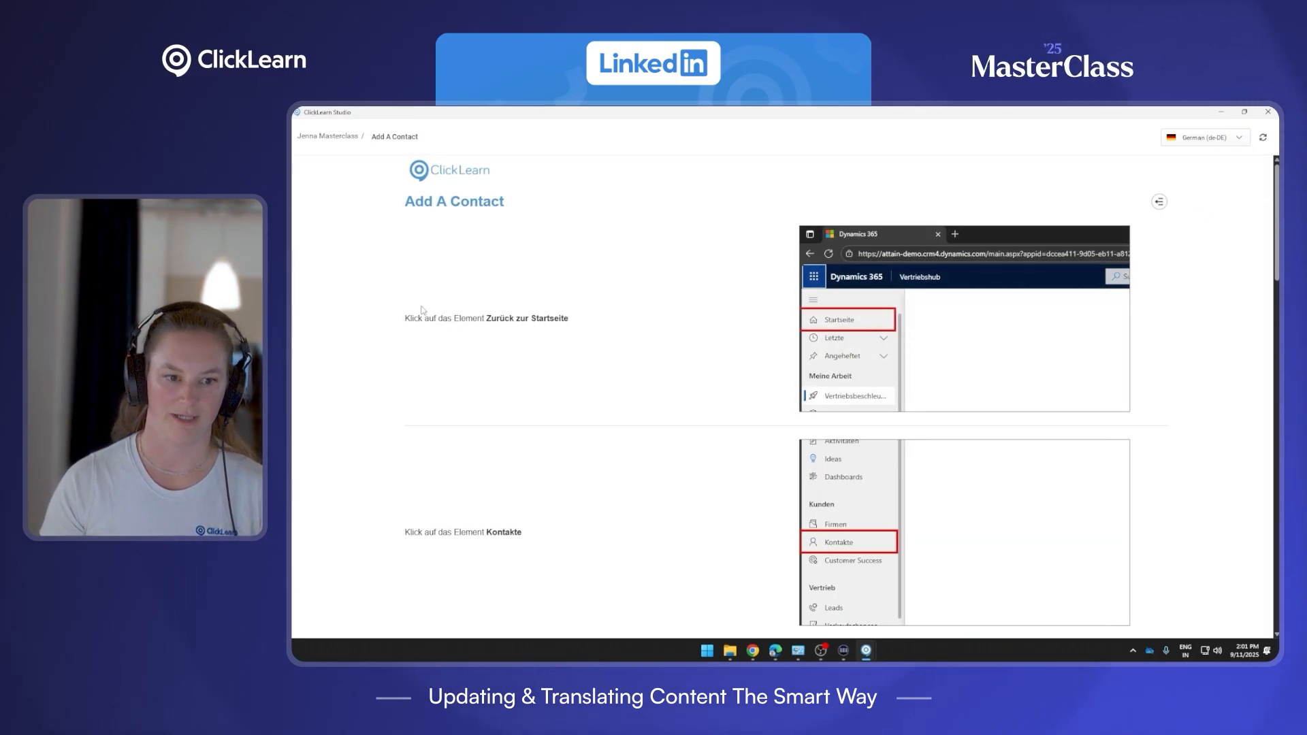
scroll(557, 390, "down", 2)
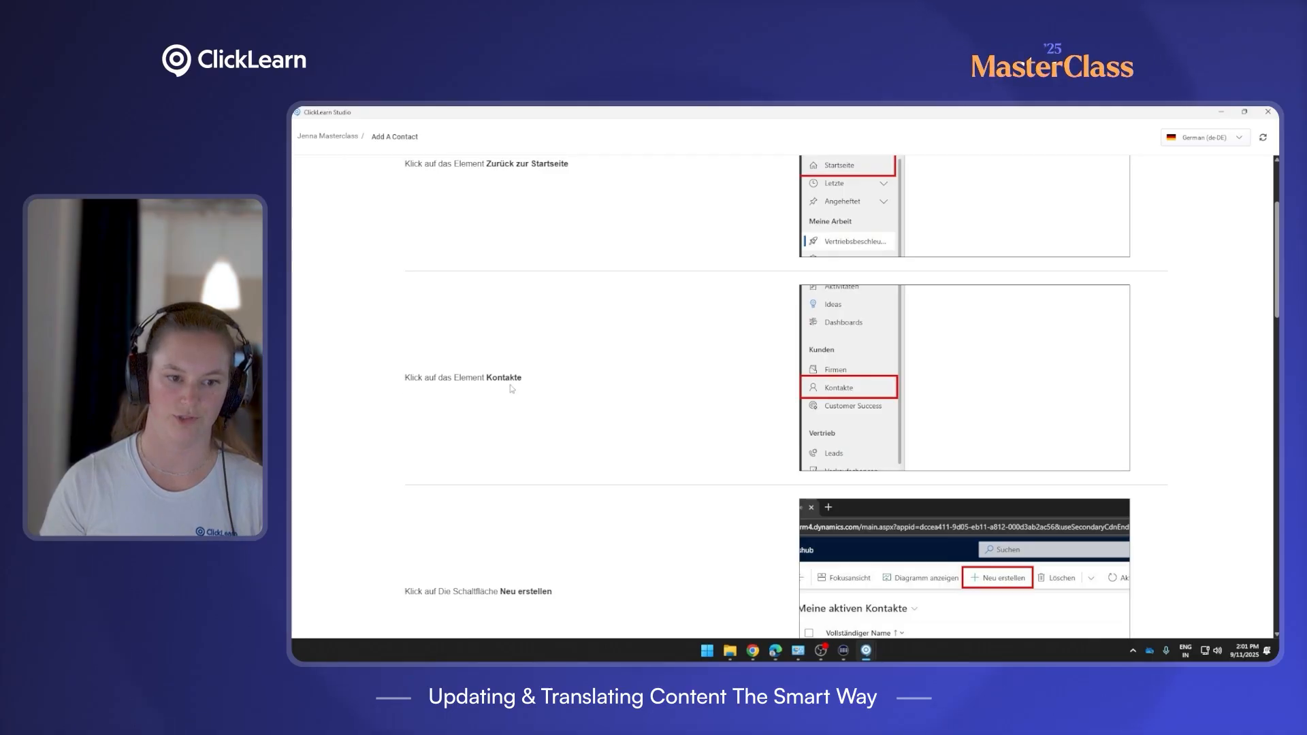
scroll(966, 306, "down", 5)
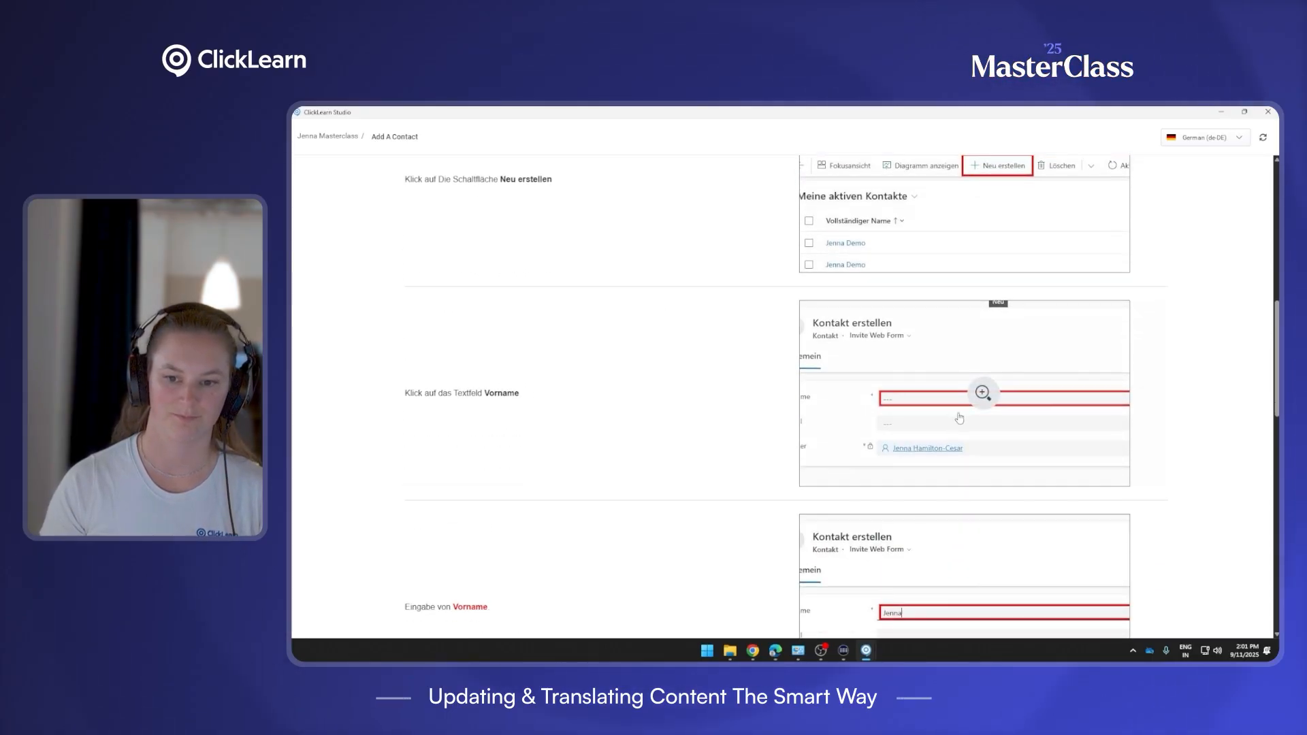
scroll(959, 418, "down", 7)
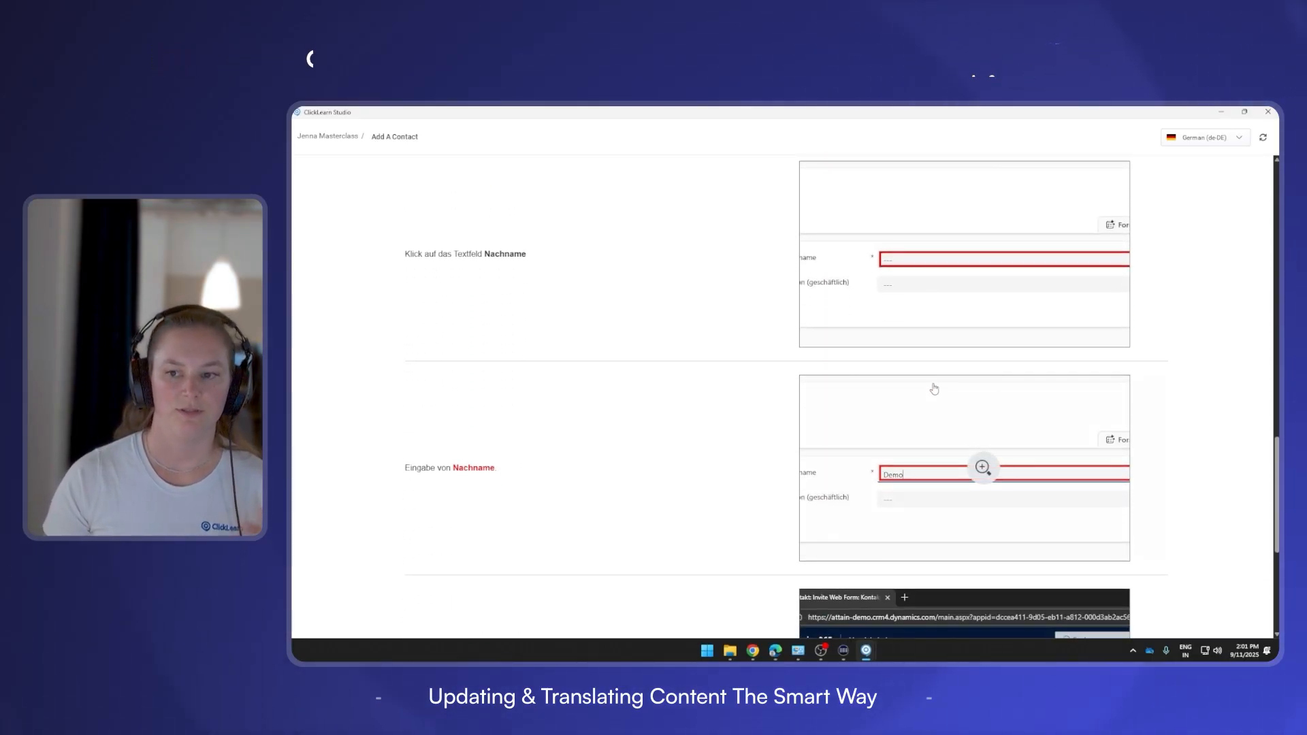
scroll(977, 385, "down", 2)
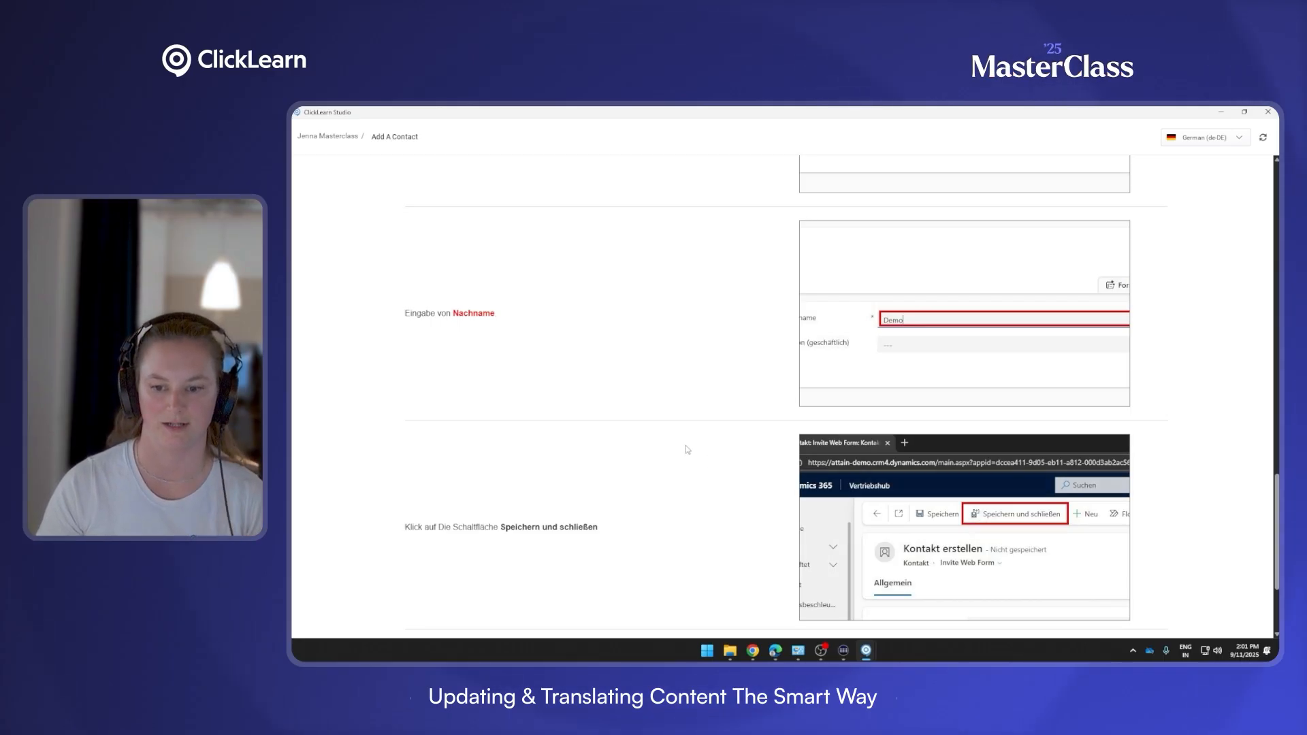
scroll(608, 455, "down", 2)
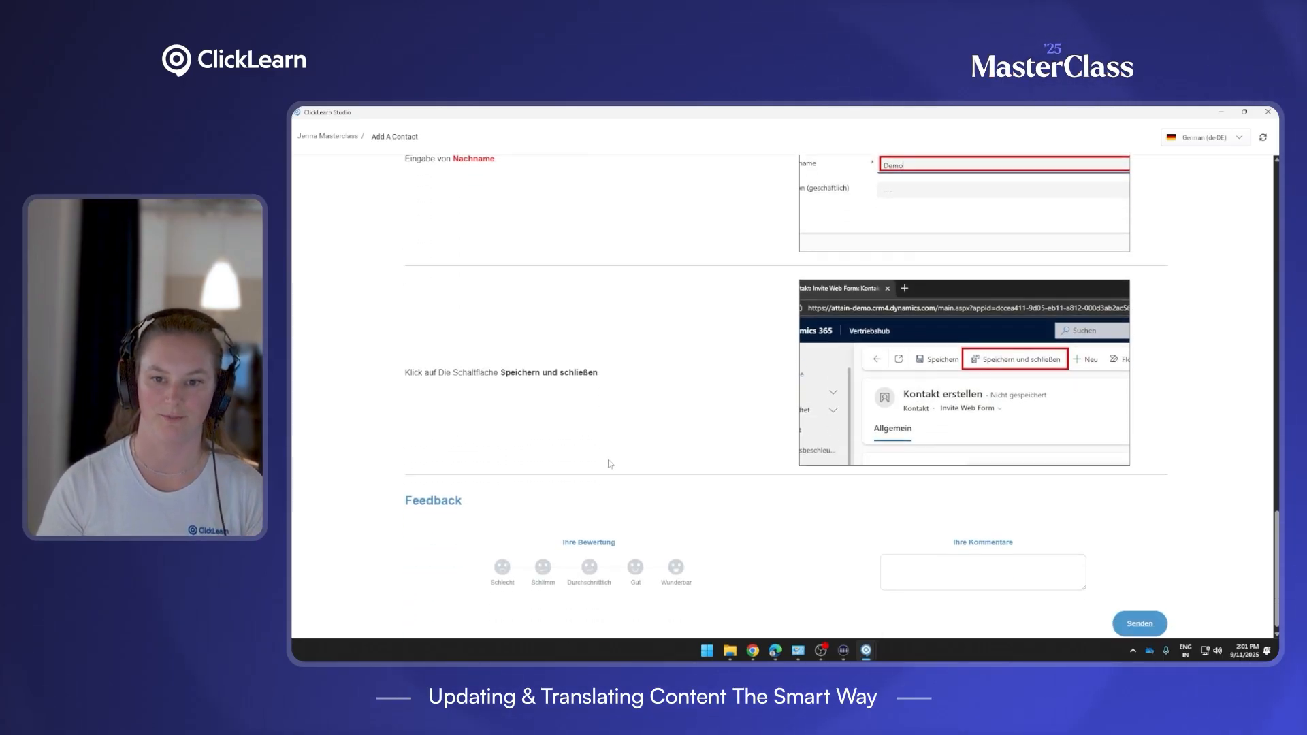
left_click(1267, 112)
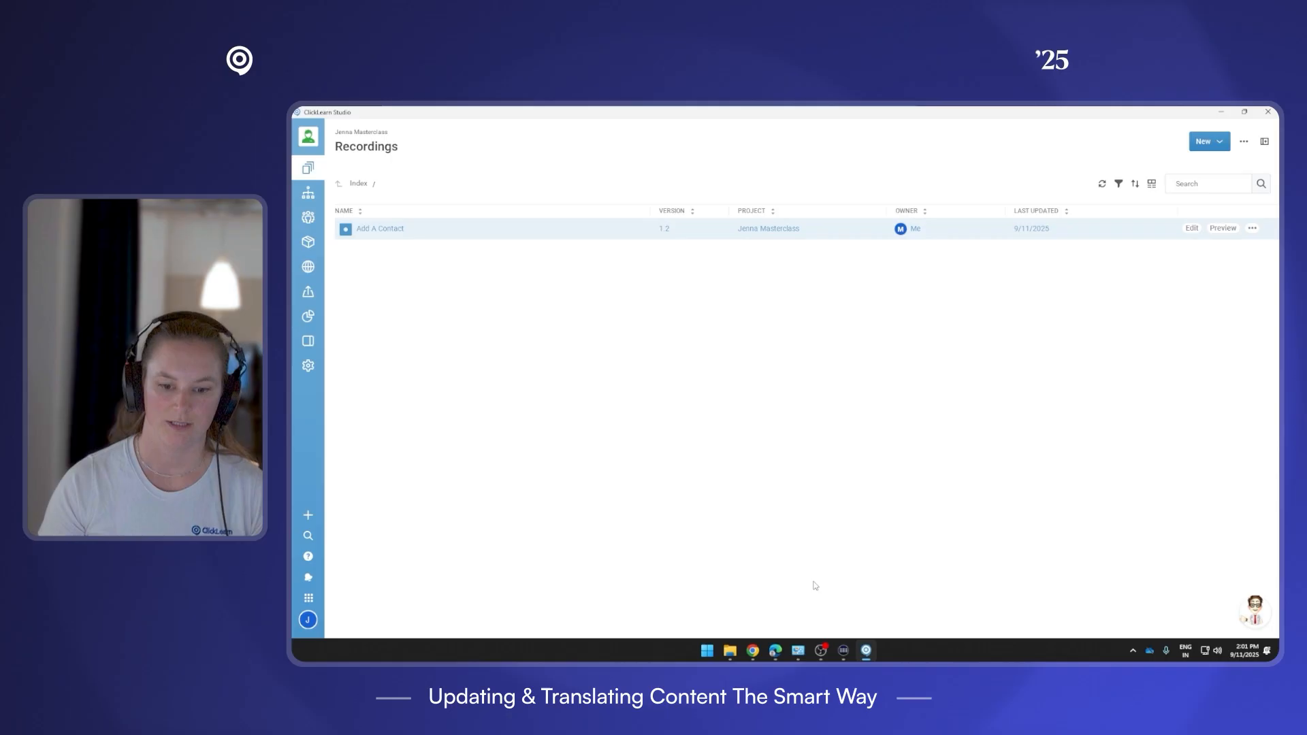
Run the PowerPoint slide show from slide 7 to the Replay Examples slide.
left_click(754, 650)
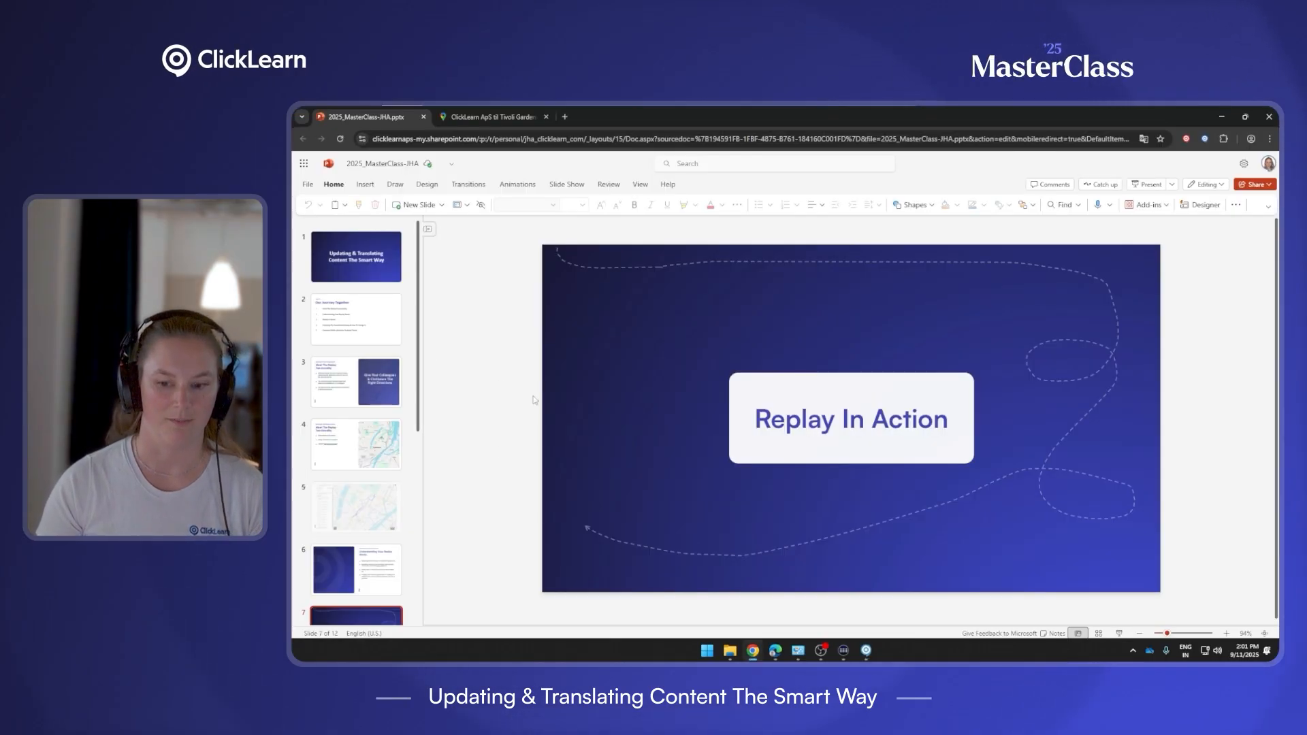
left_click(1119, 633)
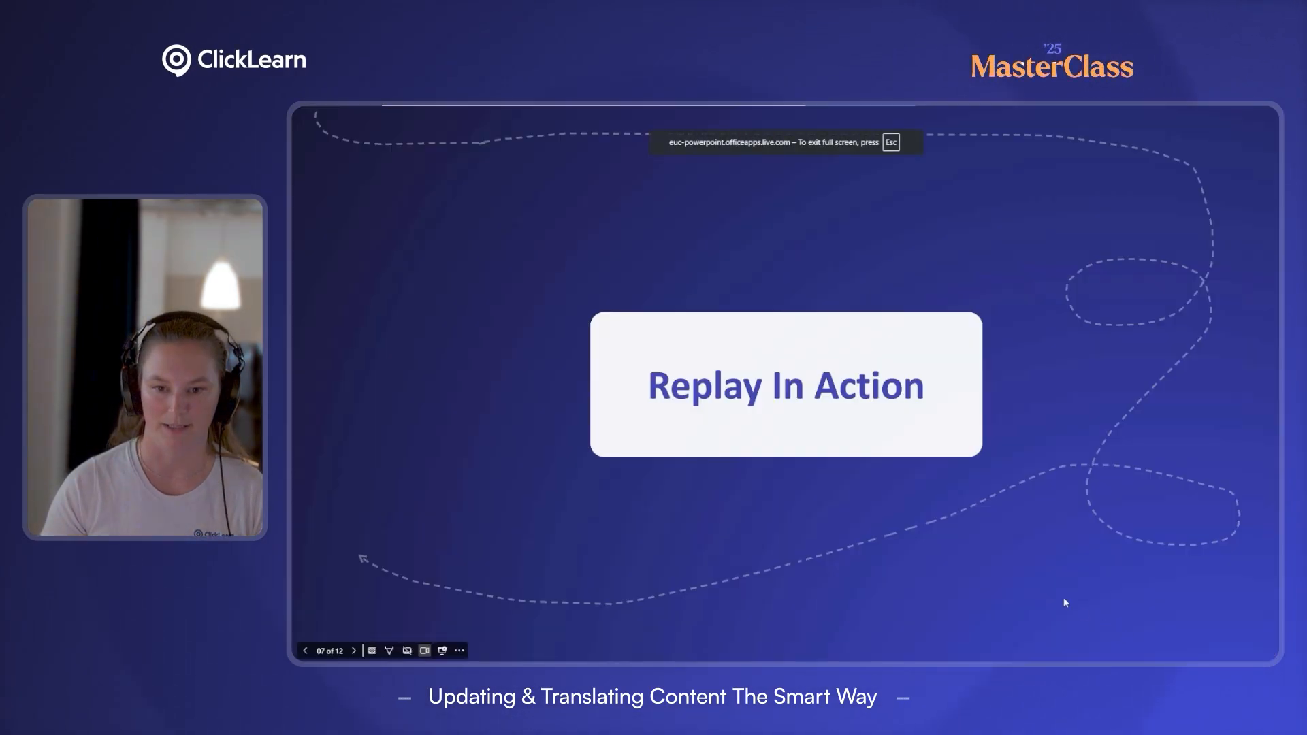
left_click(1030, 550)
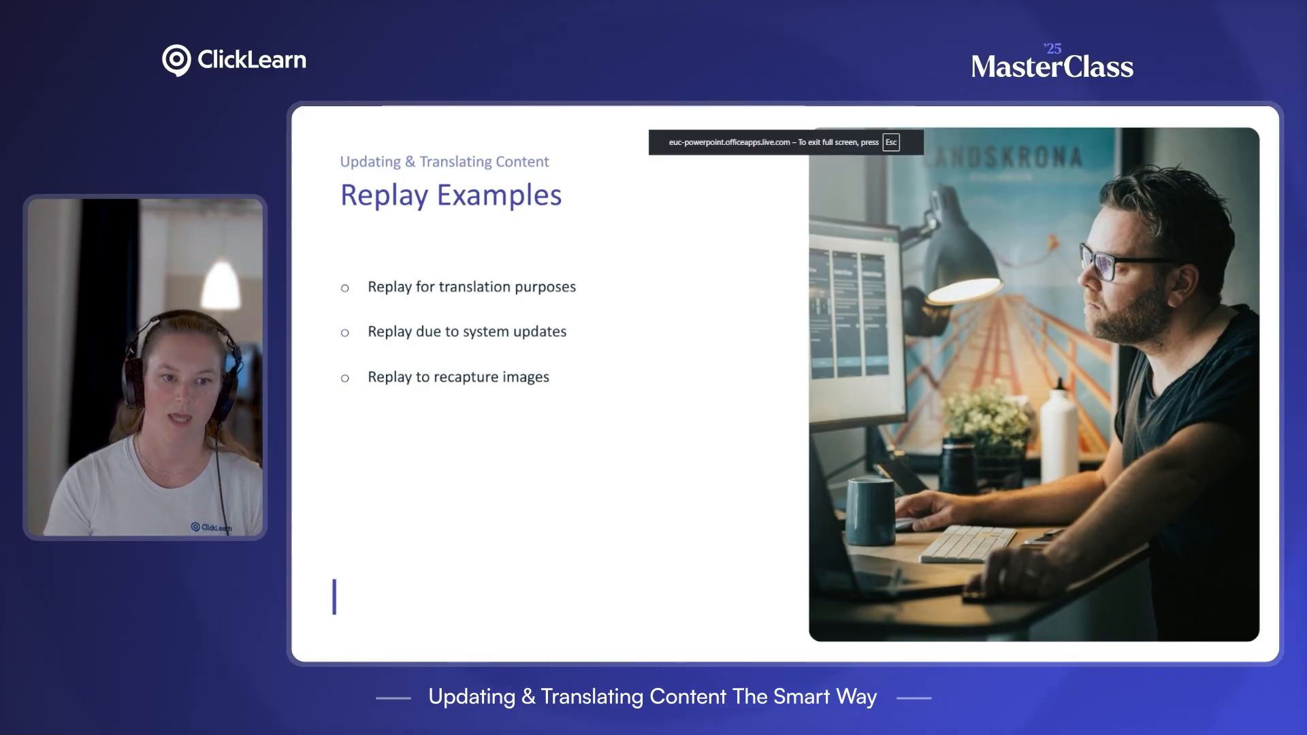
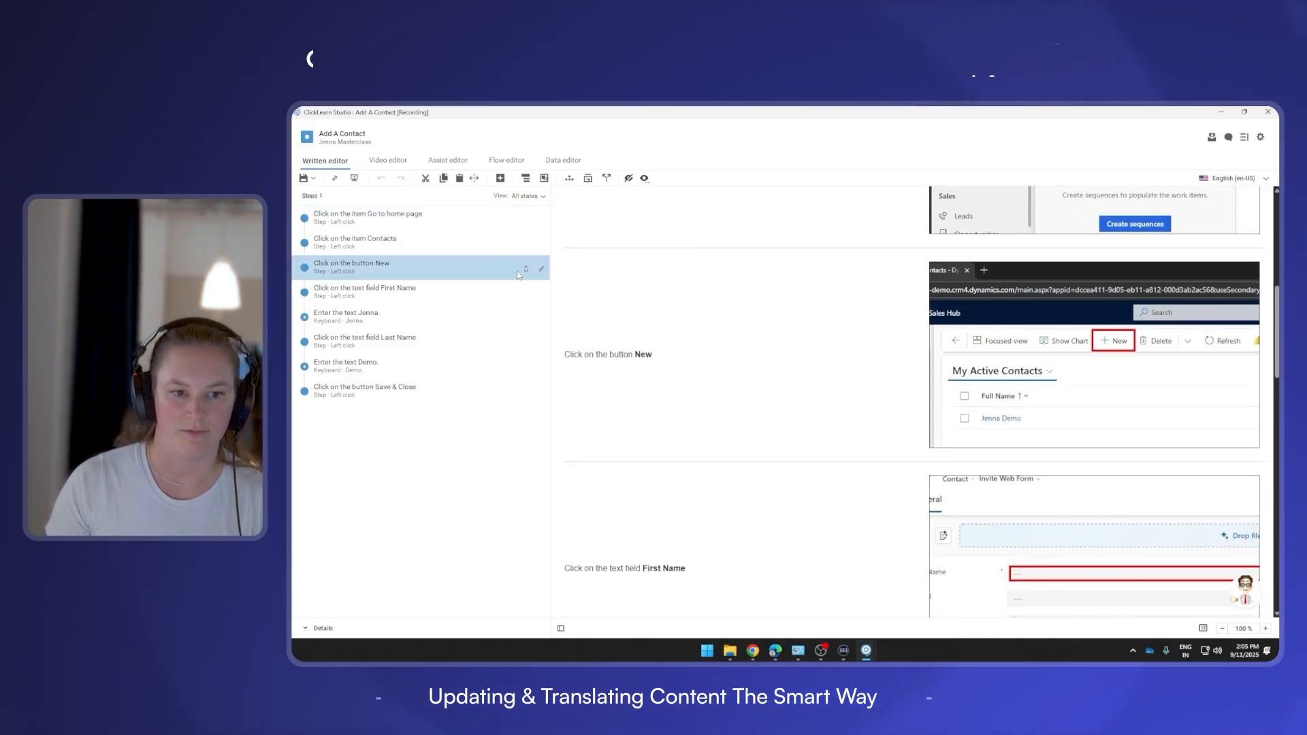
Delete the 'Click on the button New' step and save the Add A Contact recording.
left_click(524, 266)
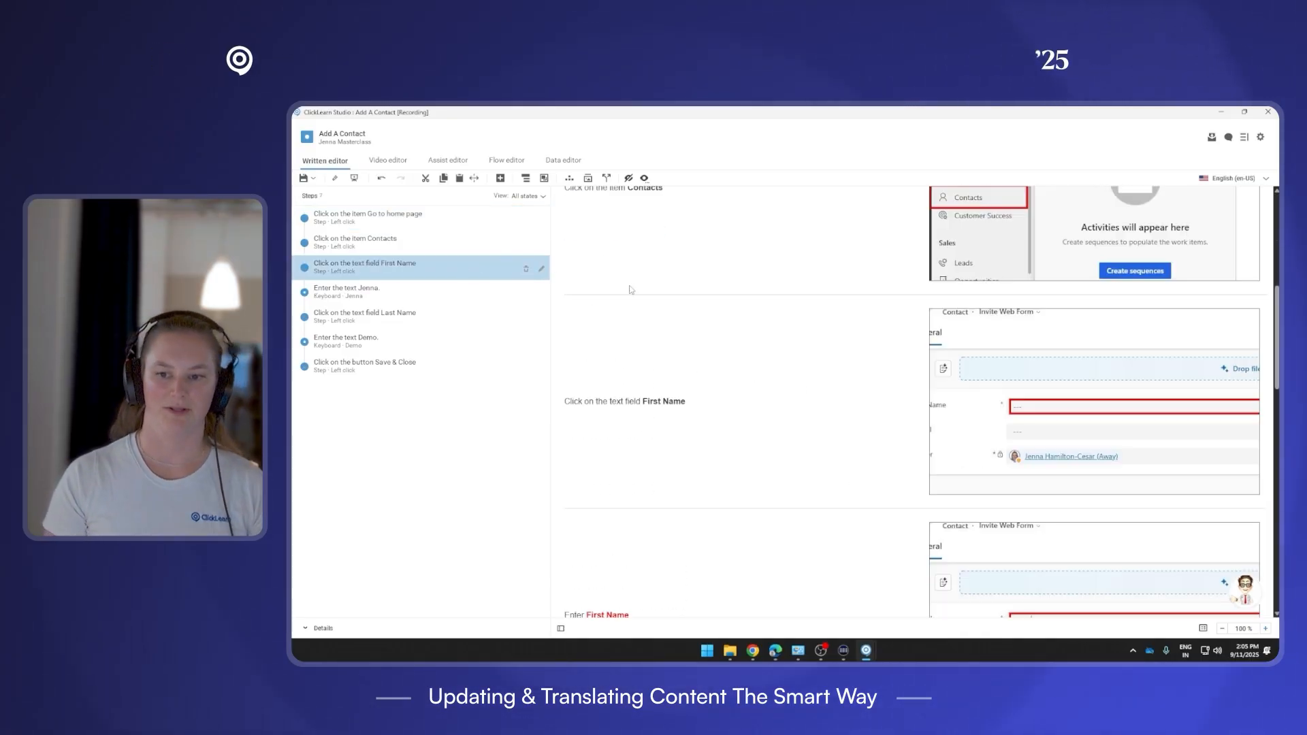
scroll(1016, 413, "up", 3)
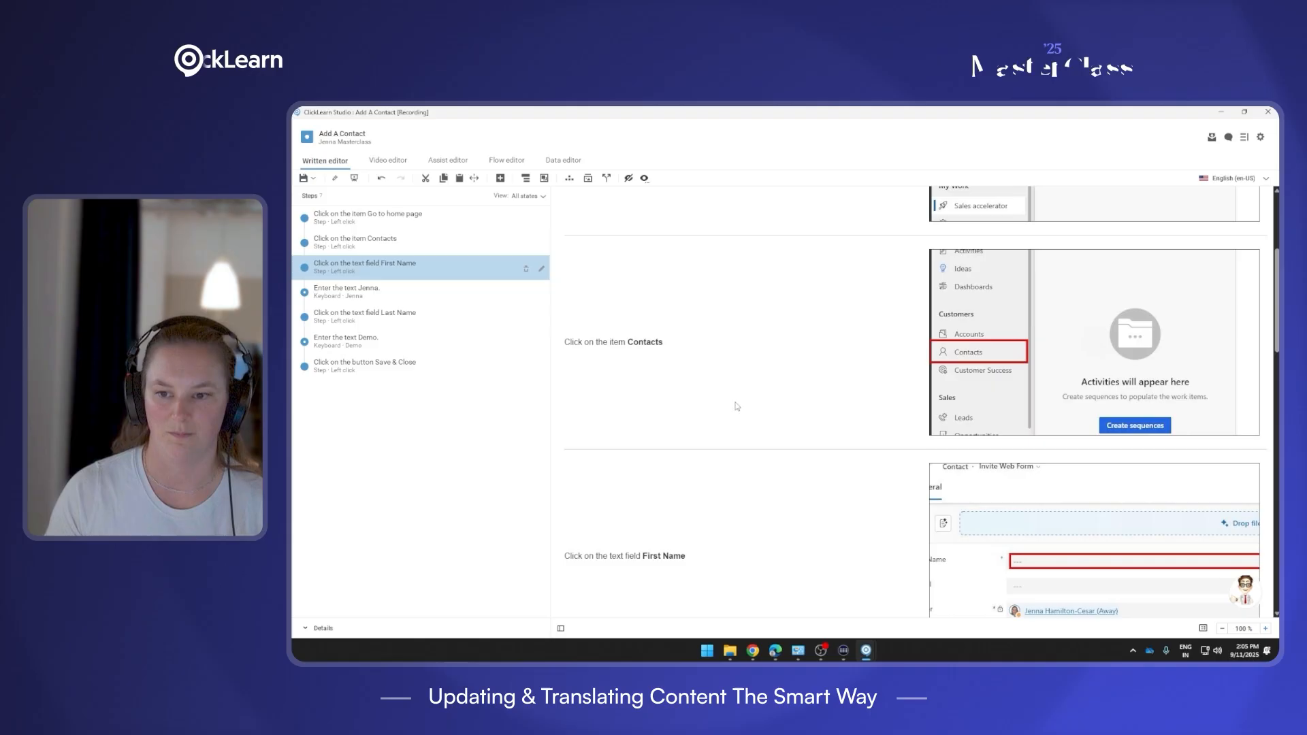
left_click(313, 178)
left_click(321, 194)
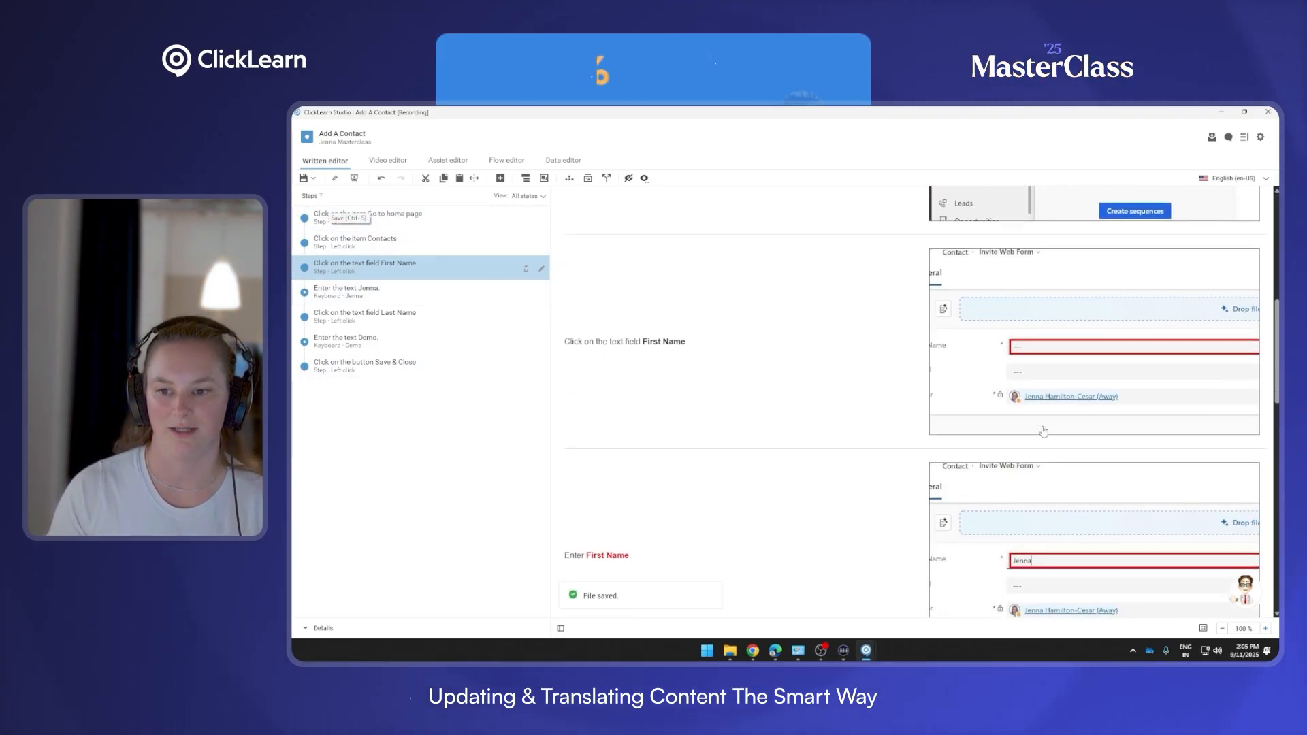
Close the Add A Contact recording window, returning to the Recordings list.
scroll(1092, 487, "down", 2)
scroll(977, 441, "up", 4)
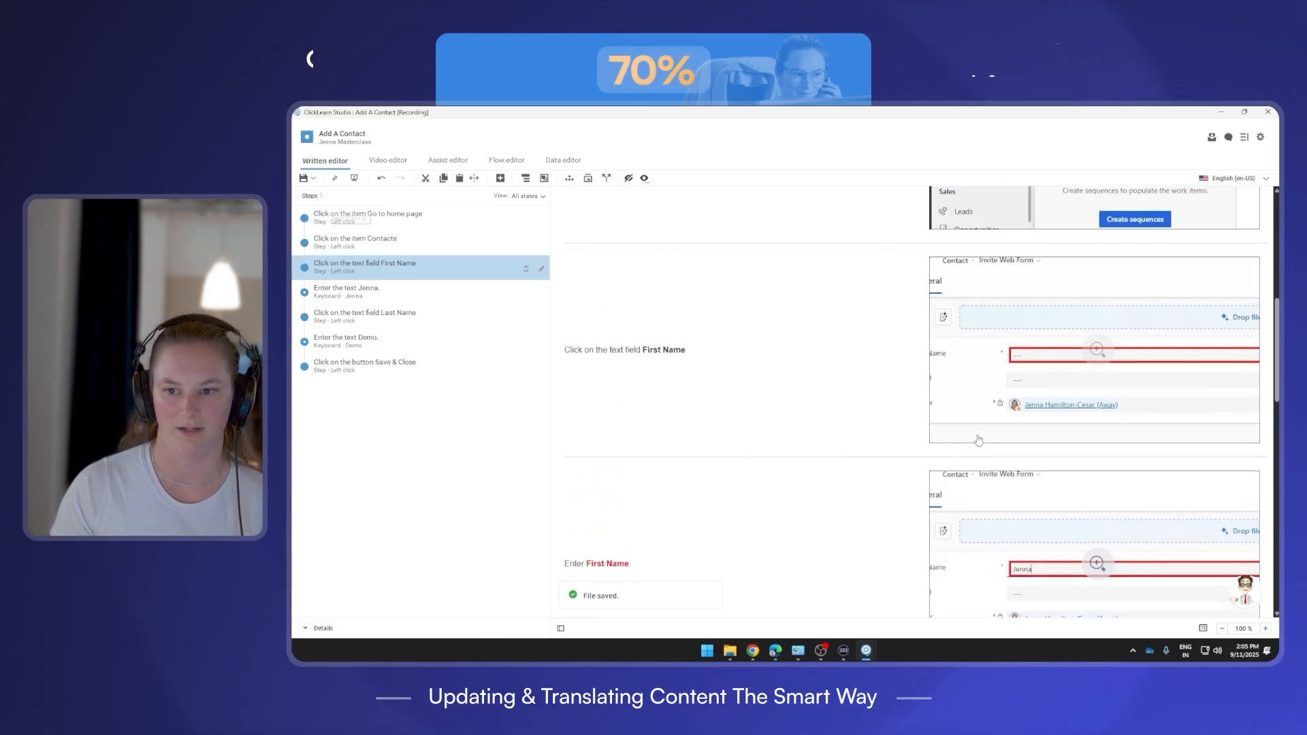
scroll(1073, 414, "up", 2)
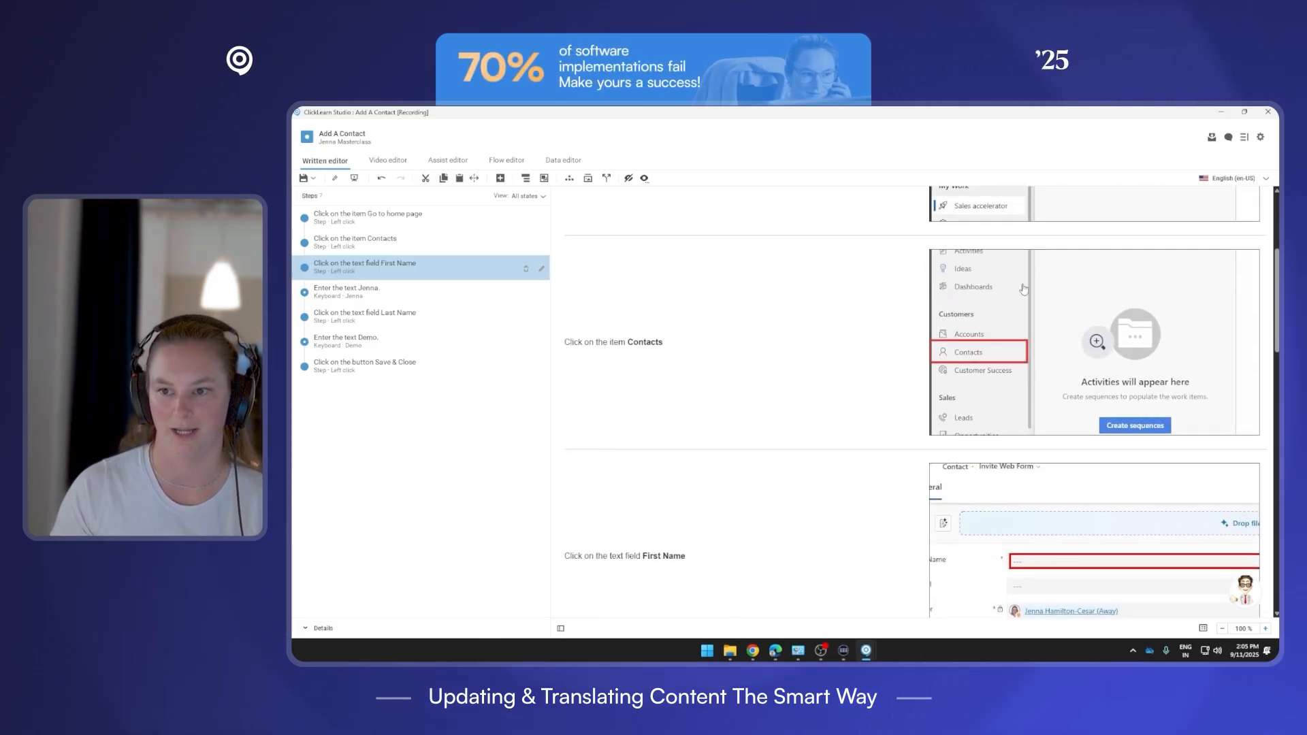
left_click(1266, 113)
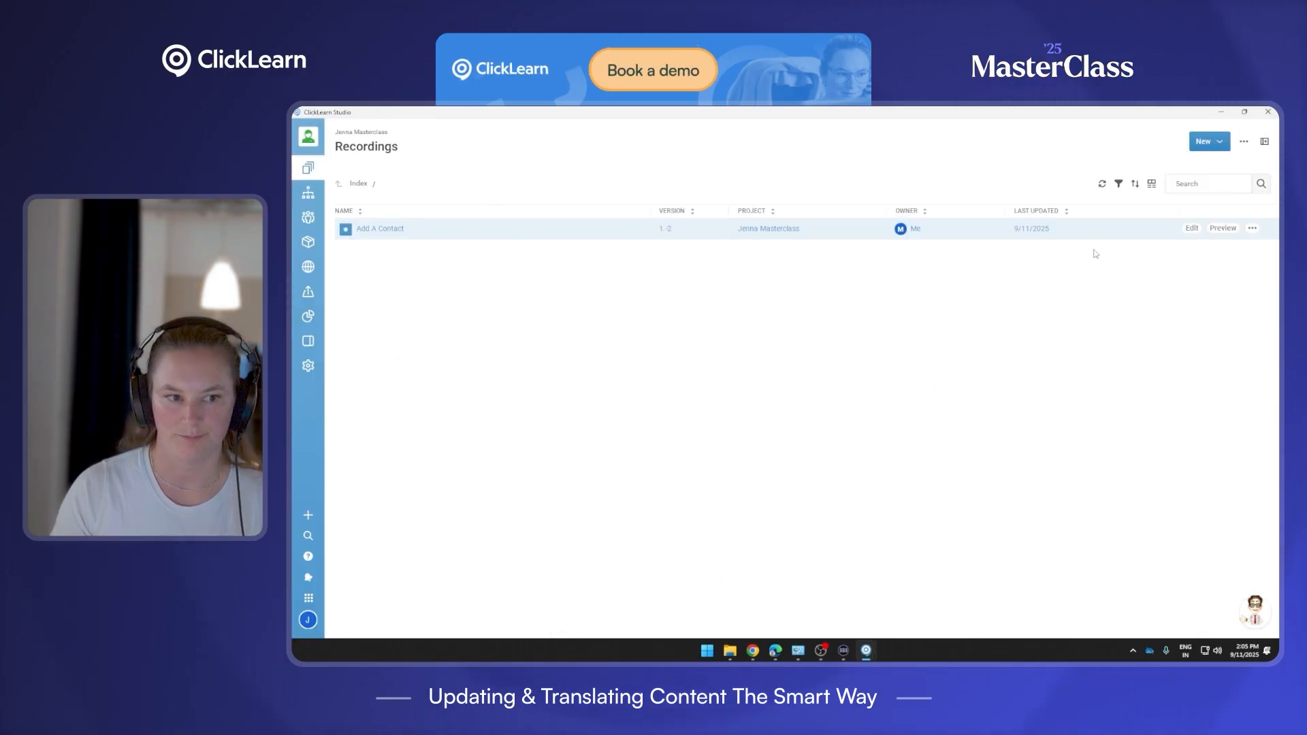
In Dynamics 365 Personal Options, change the interface language from Deutsch to Englisch, then return to ClickLearn Studio.
left_click(775, 652)
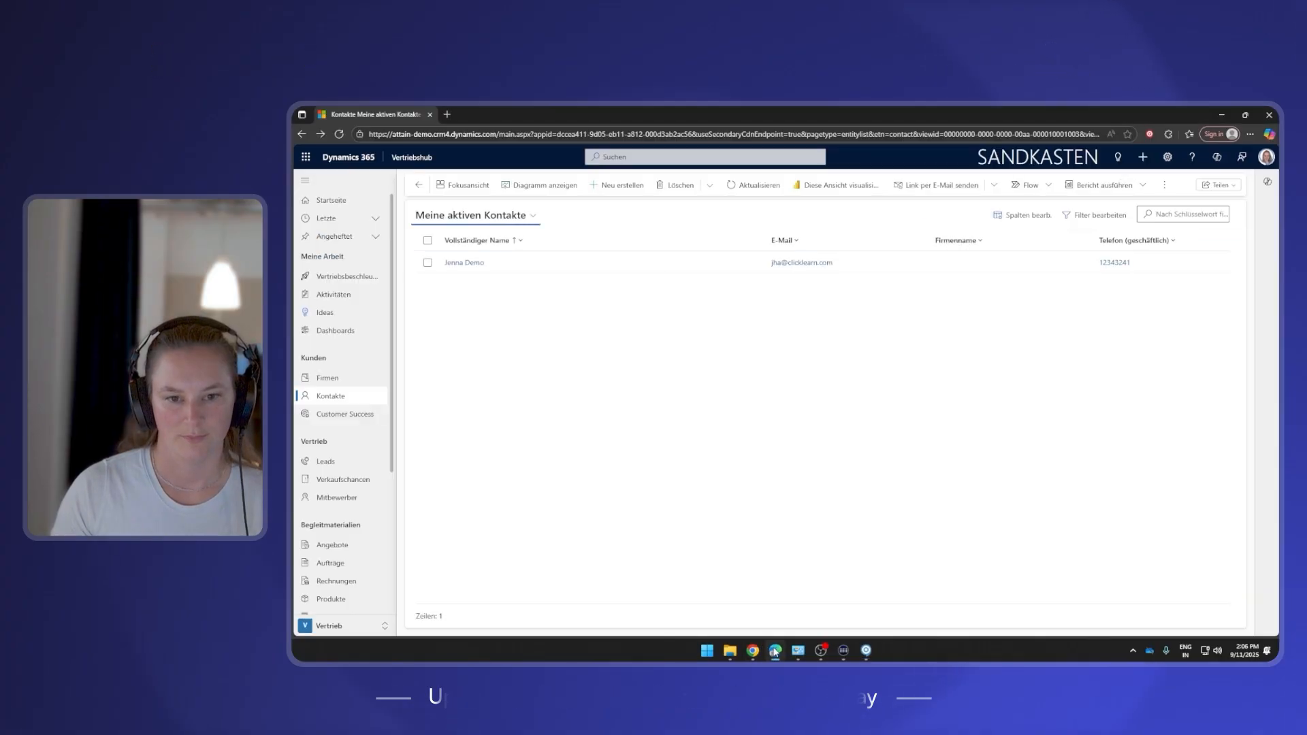
left_click(1168, 158)
left_click(1193, 311)
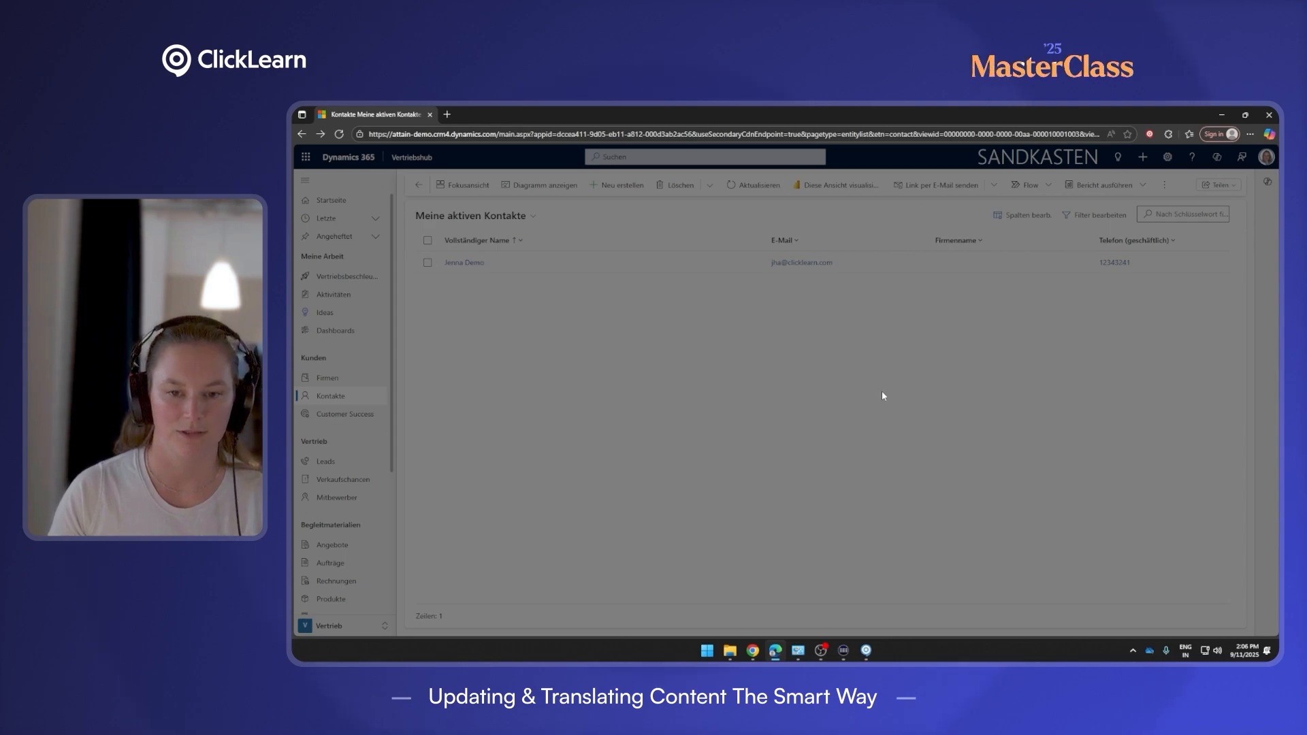
left_click(895, 277)
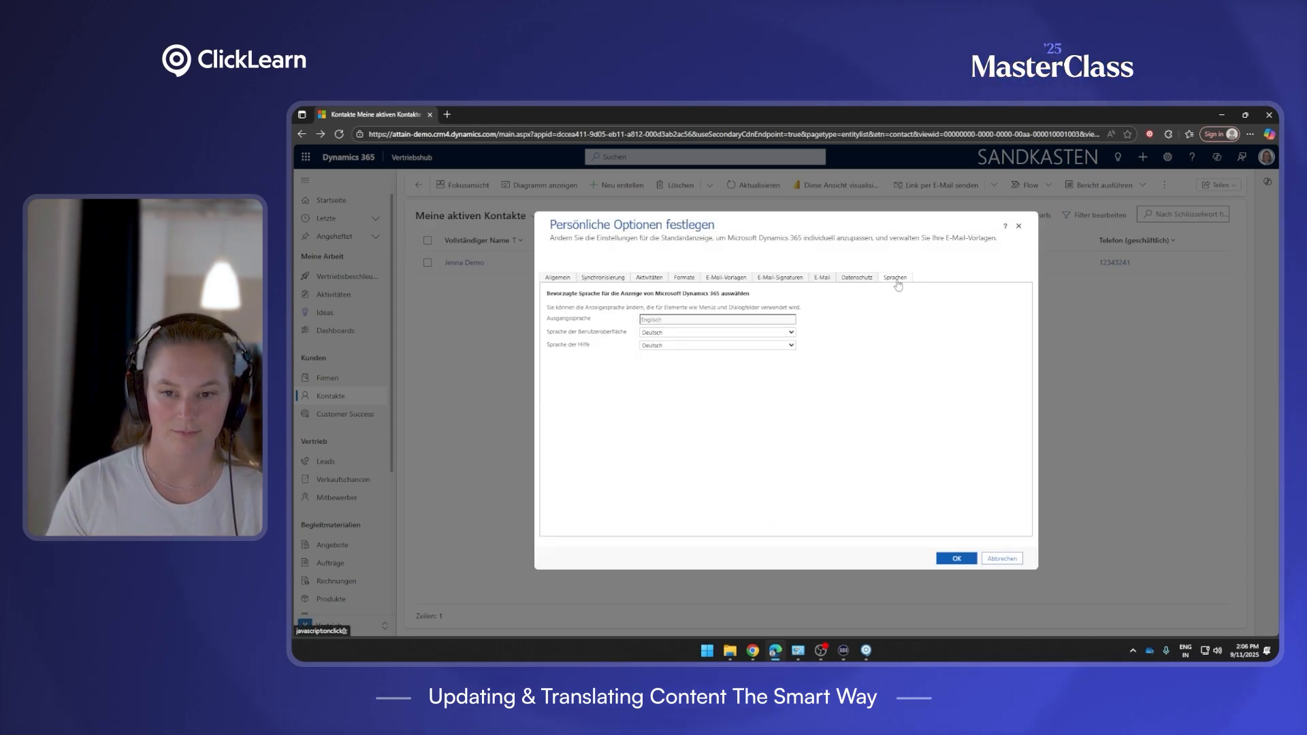
left_click(755, 333)
left_click(732, 417)
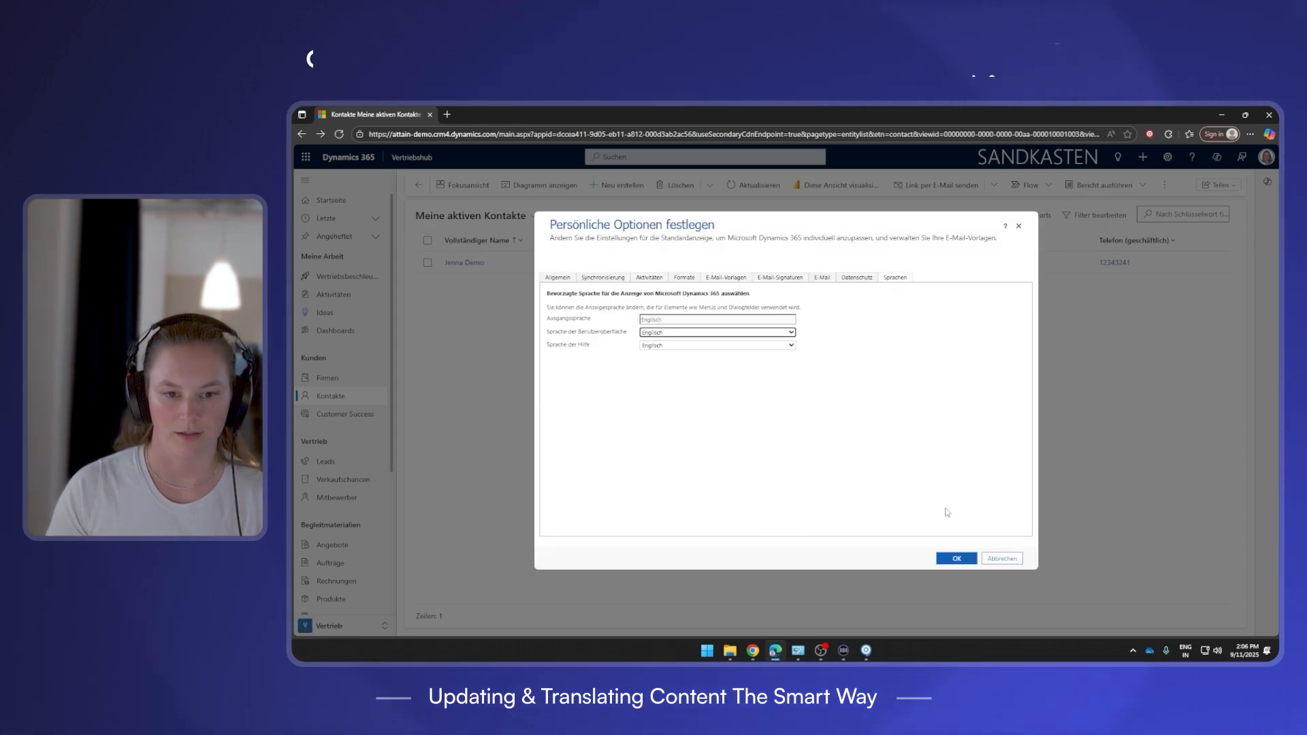
left_click(956, 558)
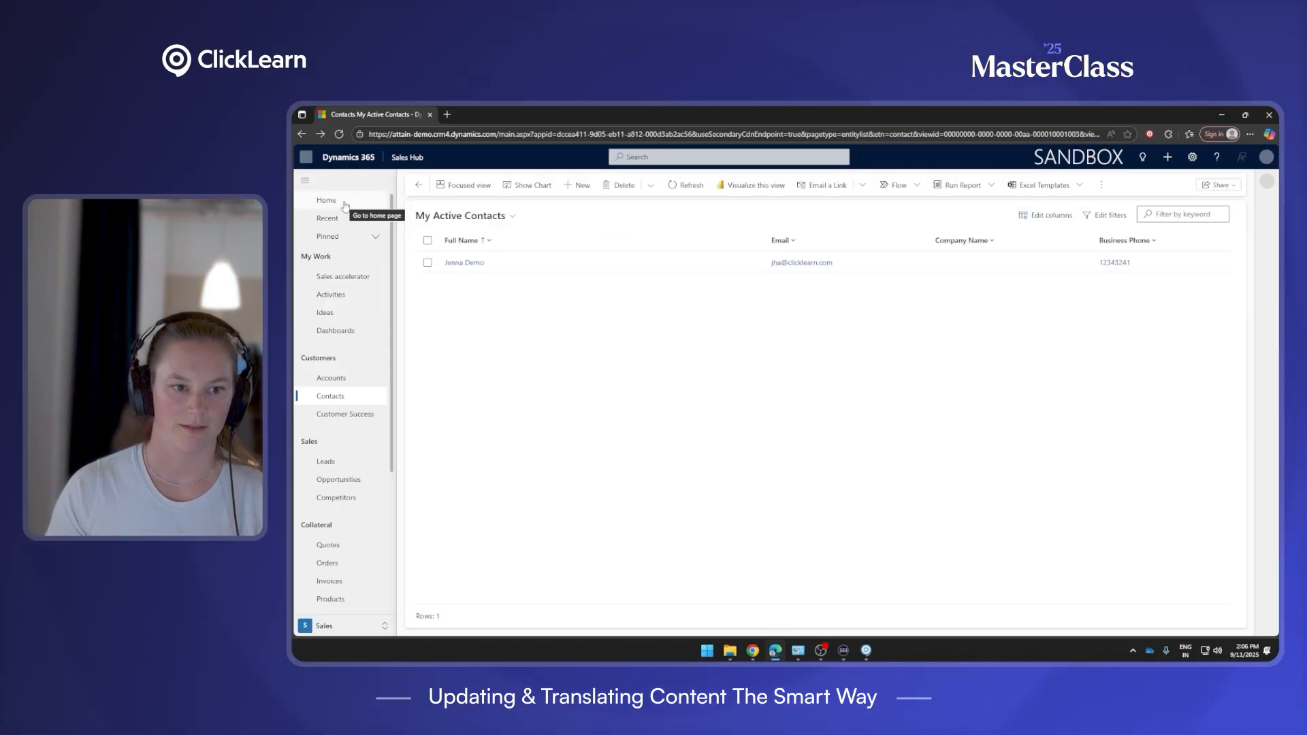
left_click(344, 204)
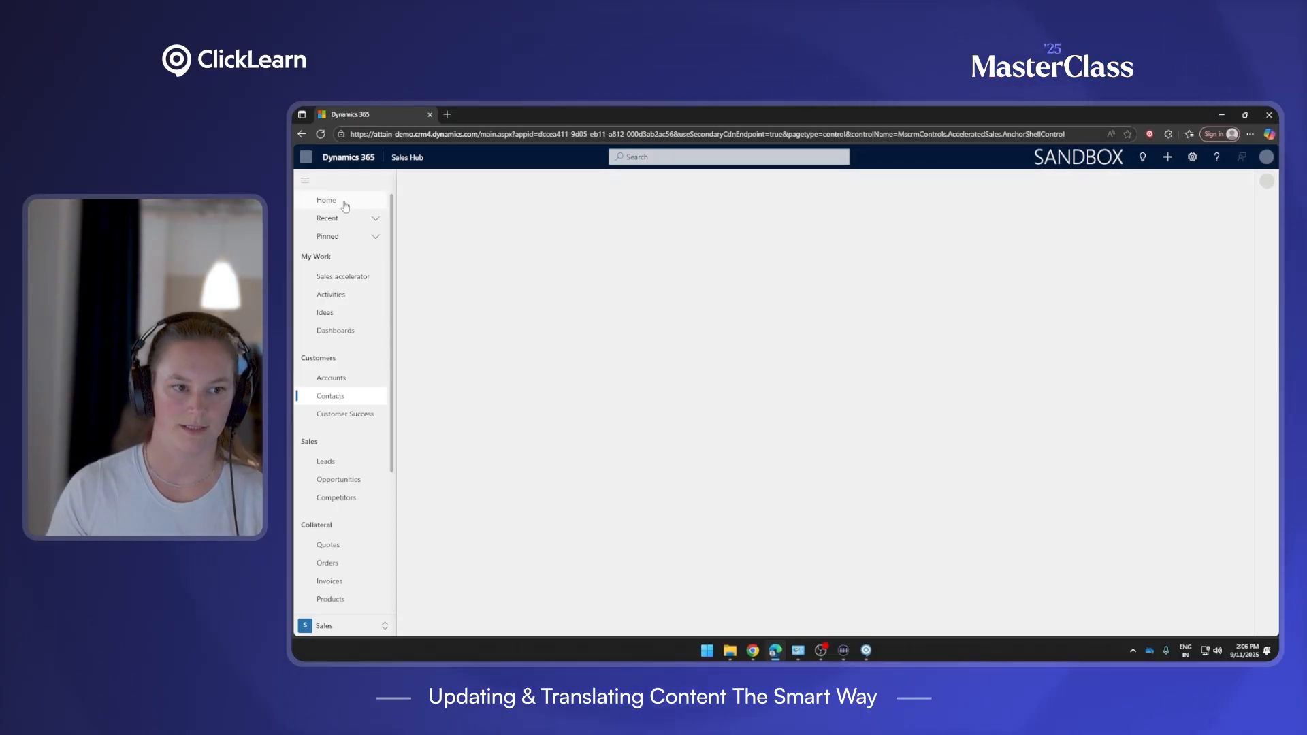
left_click(866, 650)
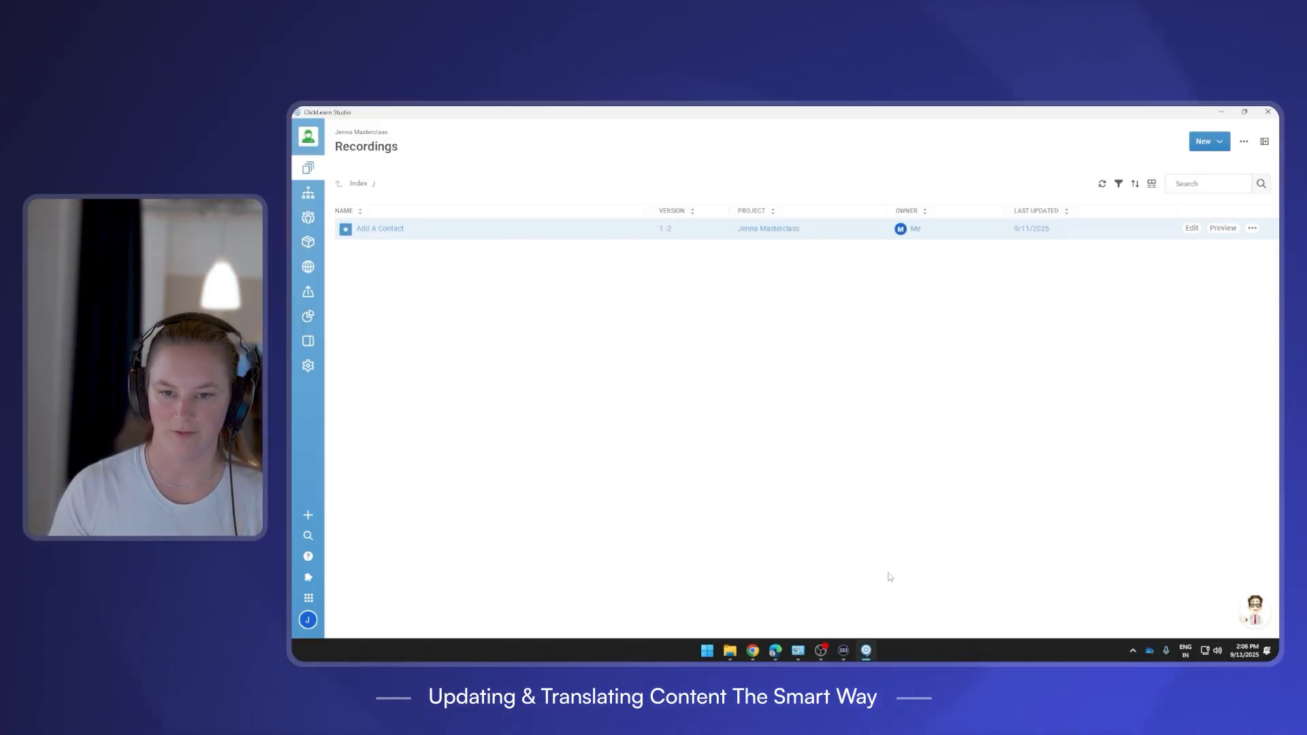
Replay Add A Contact over Dynamics 365 until it halts at step 3 of 7 on First Name.
left_click(1251, 228)
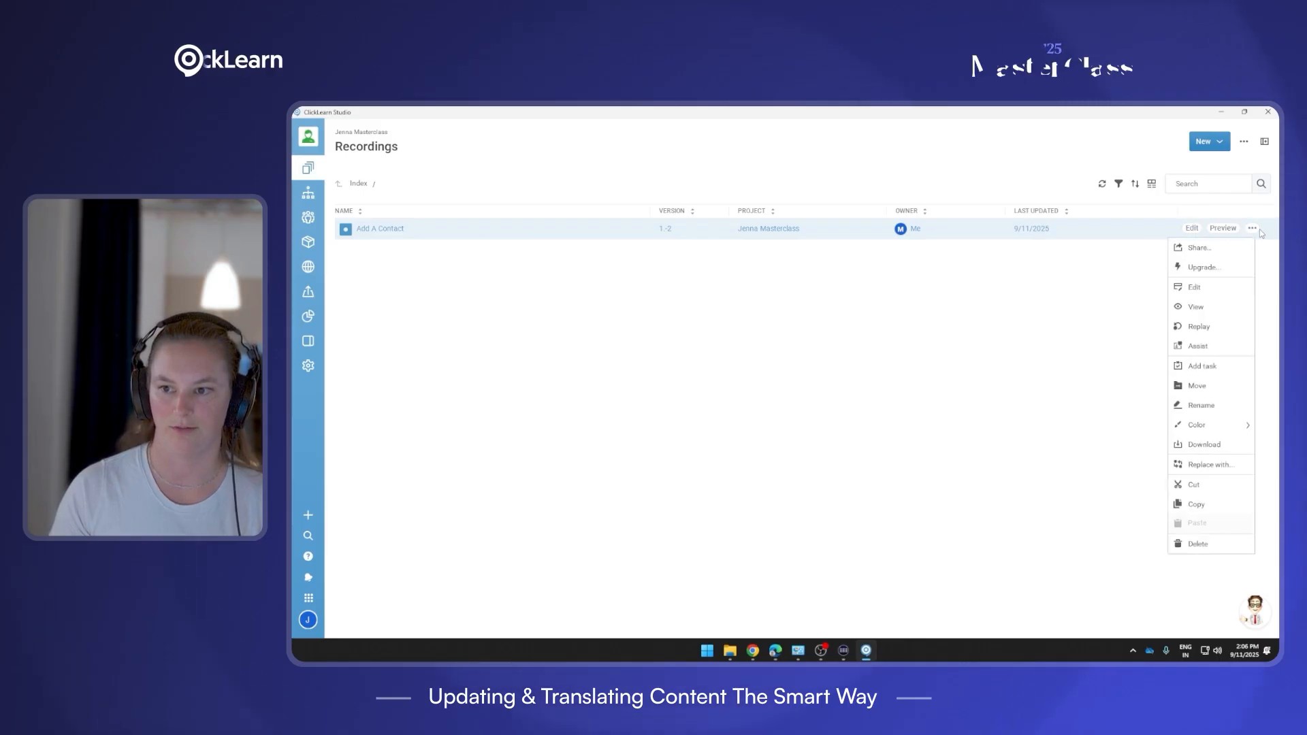
left_click(1205, 327)
left_click(684, 448)
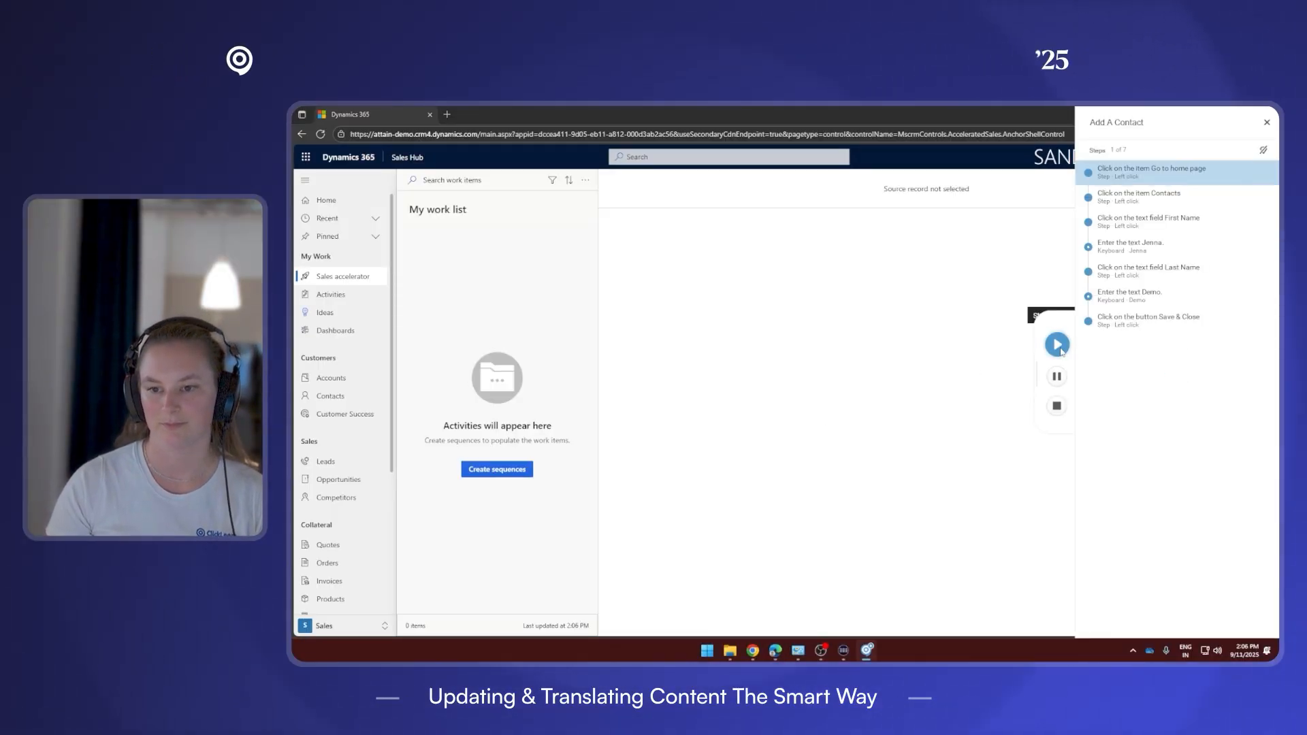
left_click(1059, 347)
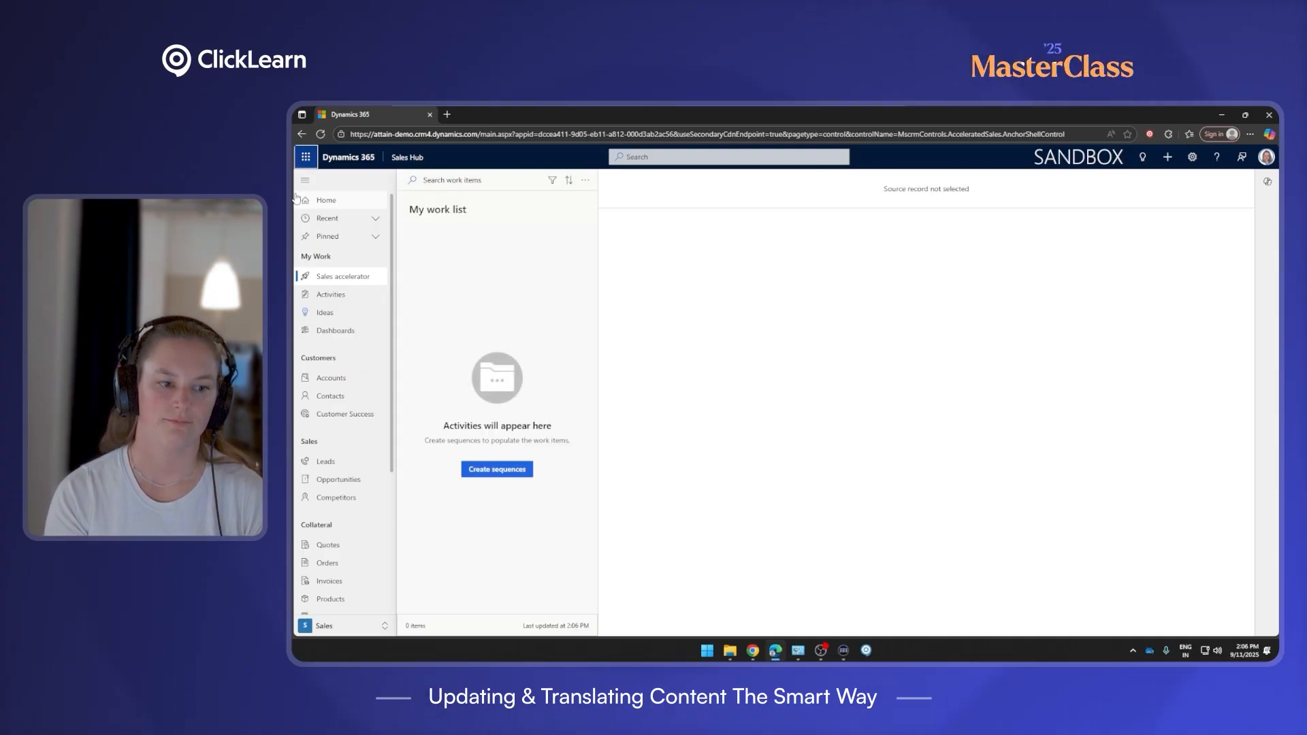
left_click(298, 395)
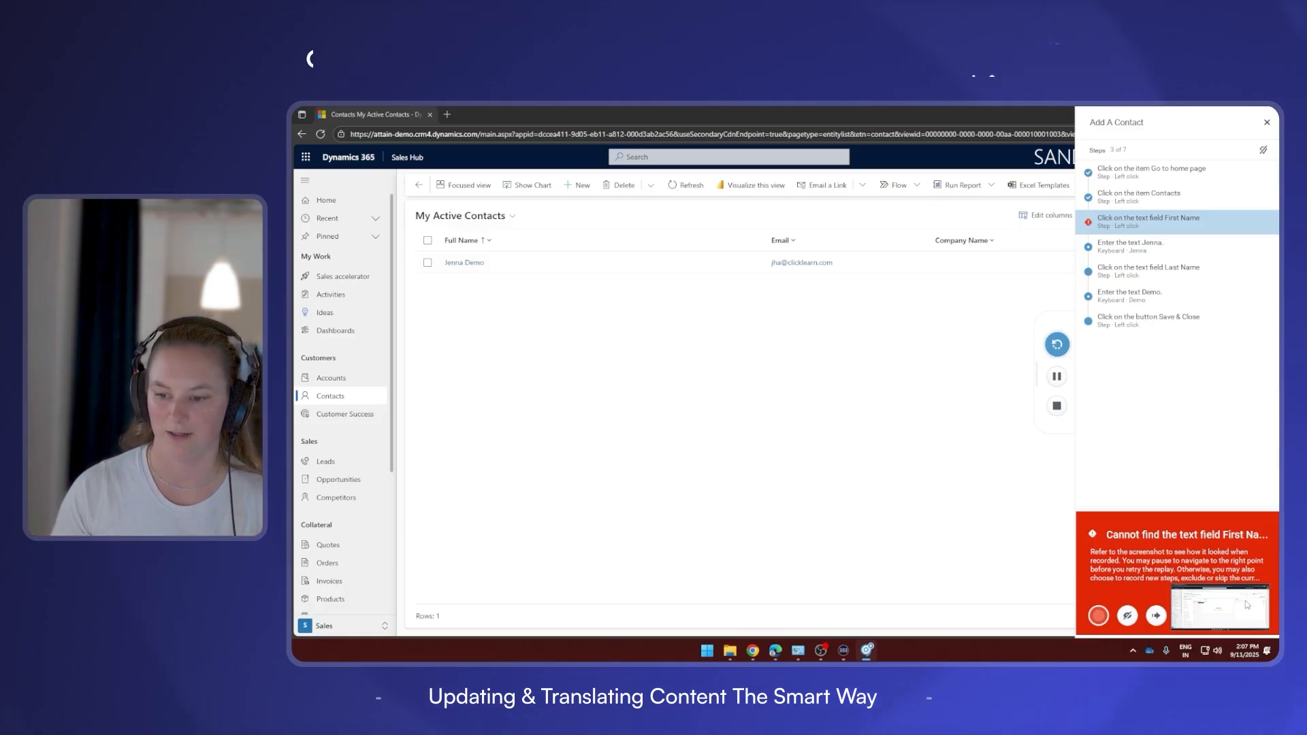
Check the failing step's screenshot, then start recording new steps for Add A Contact.
left_click(1218, 607)
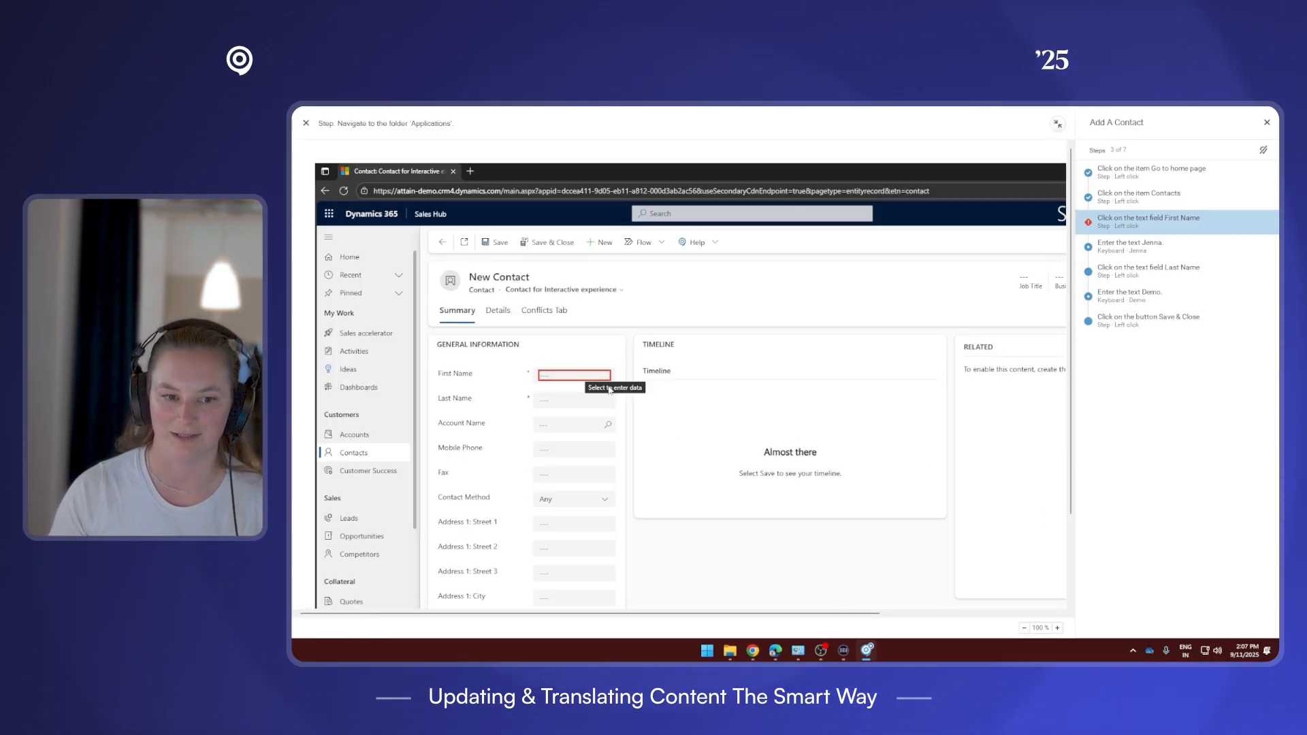
left_click(1056, 125)
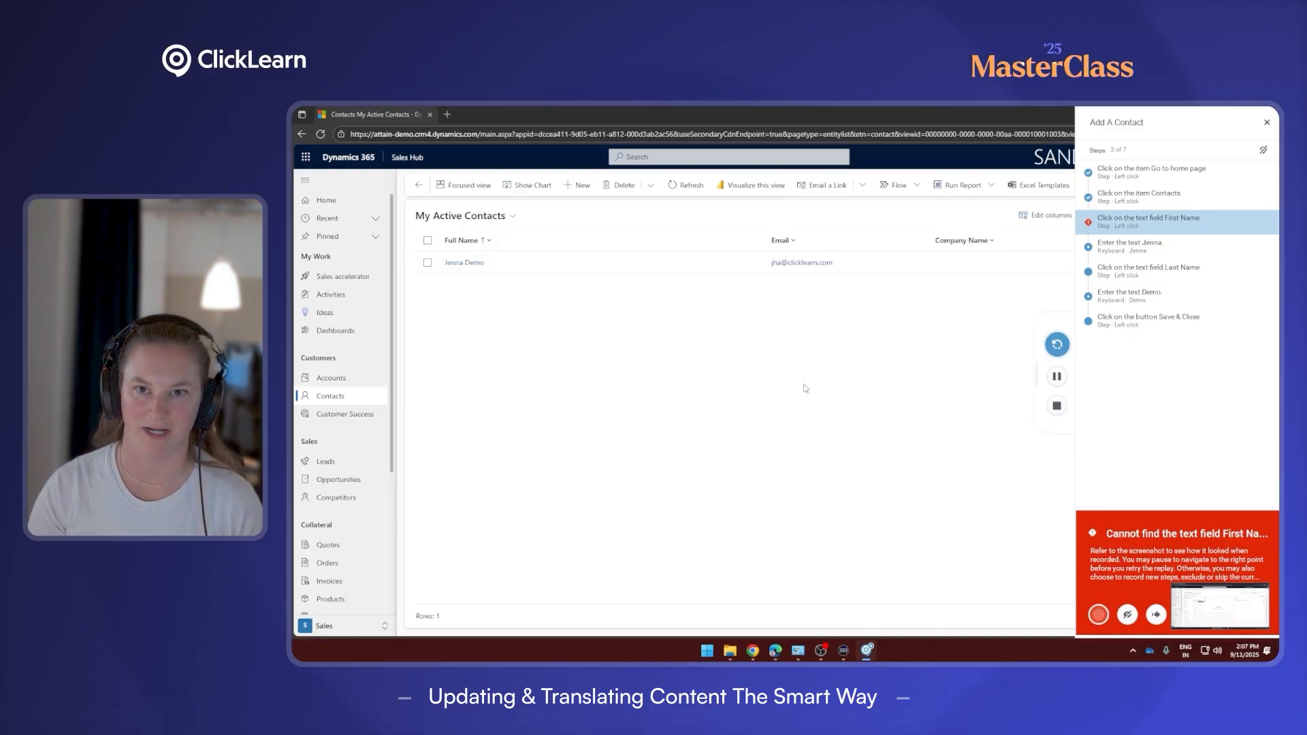
left_click(1097, 615)
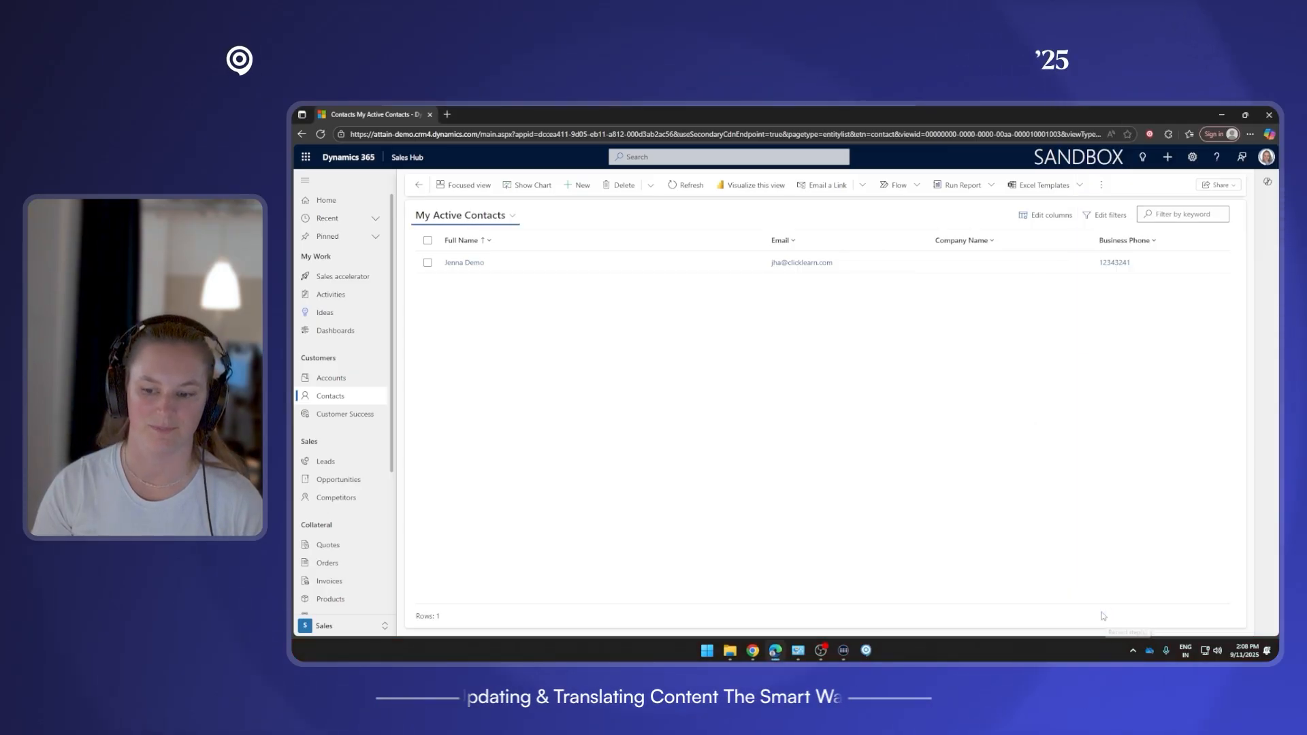
left_click(1102, 615)
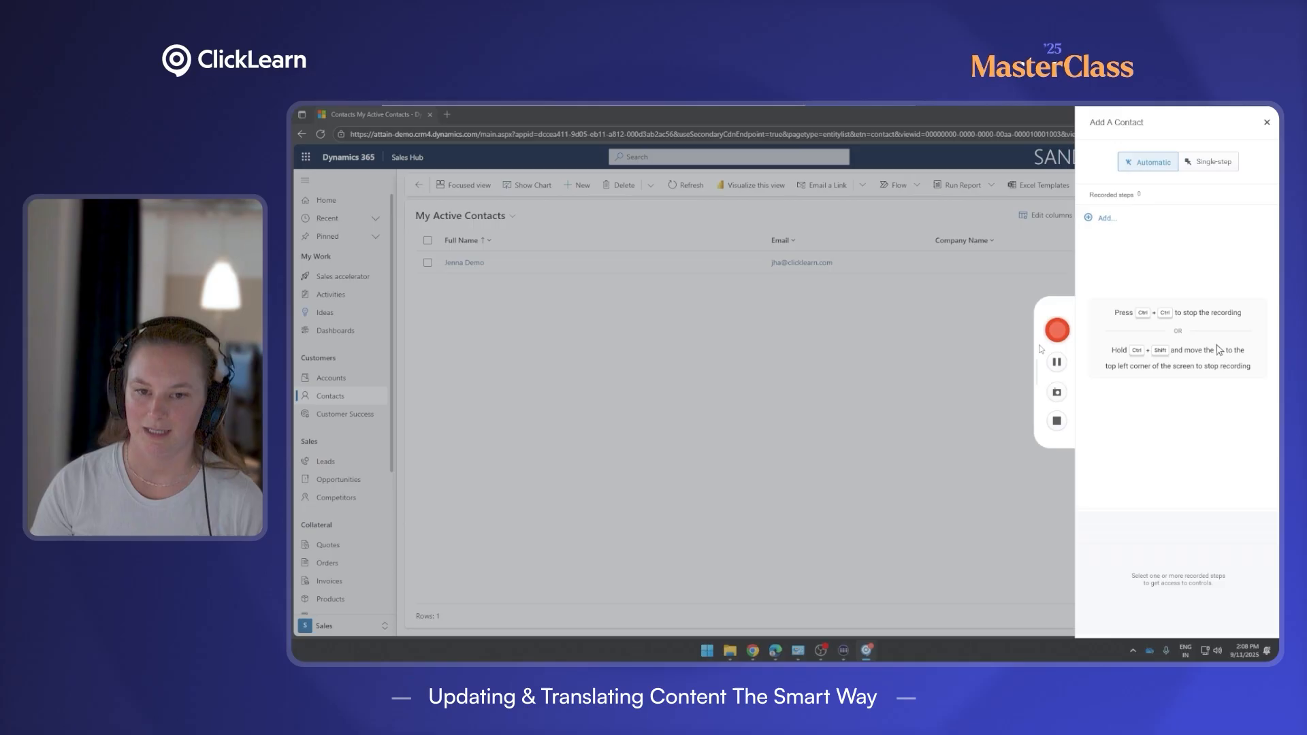
Record the New-button click and insert it before the First Name step for all languages.
left_click(1055, 331)
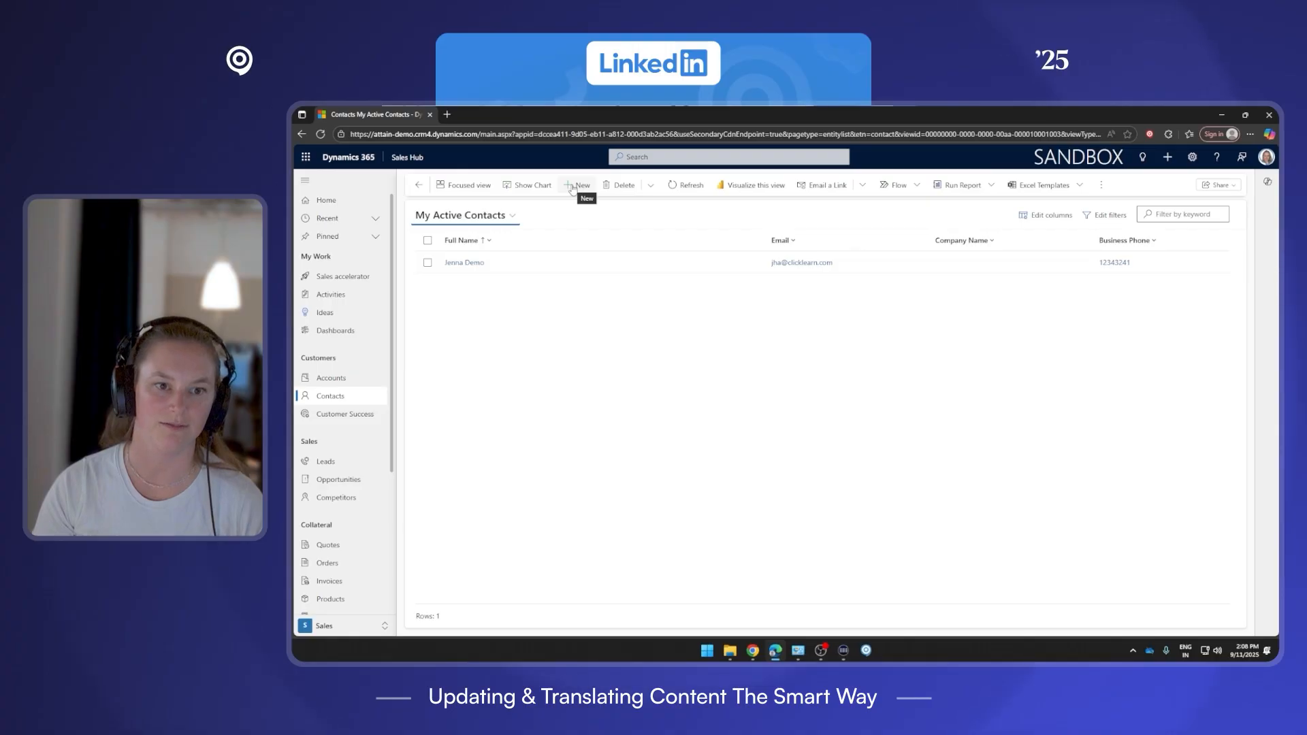
left_click(575, 185)
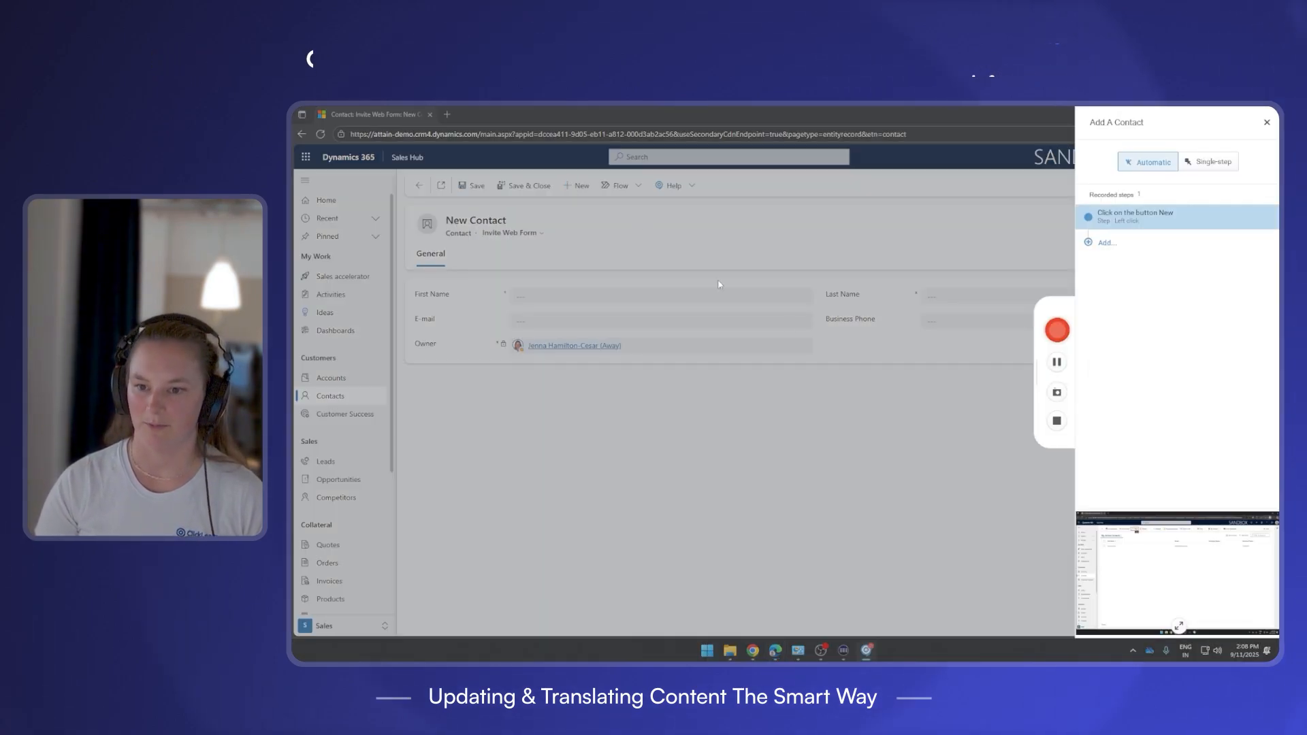
left_click(1056, 423)
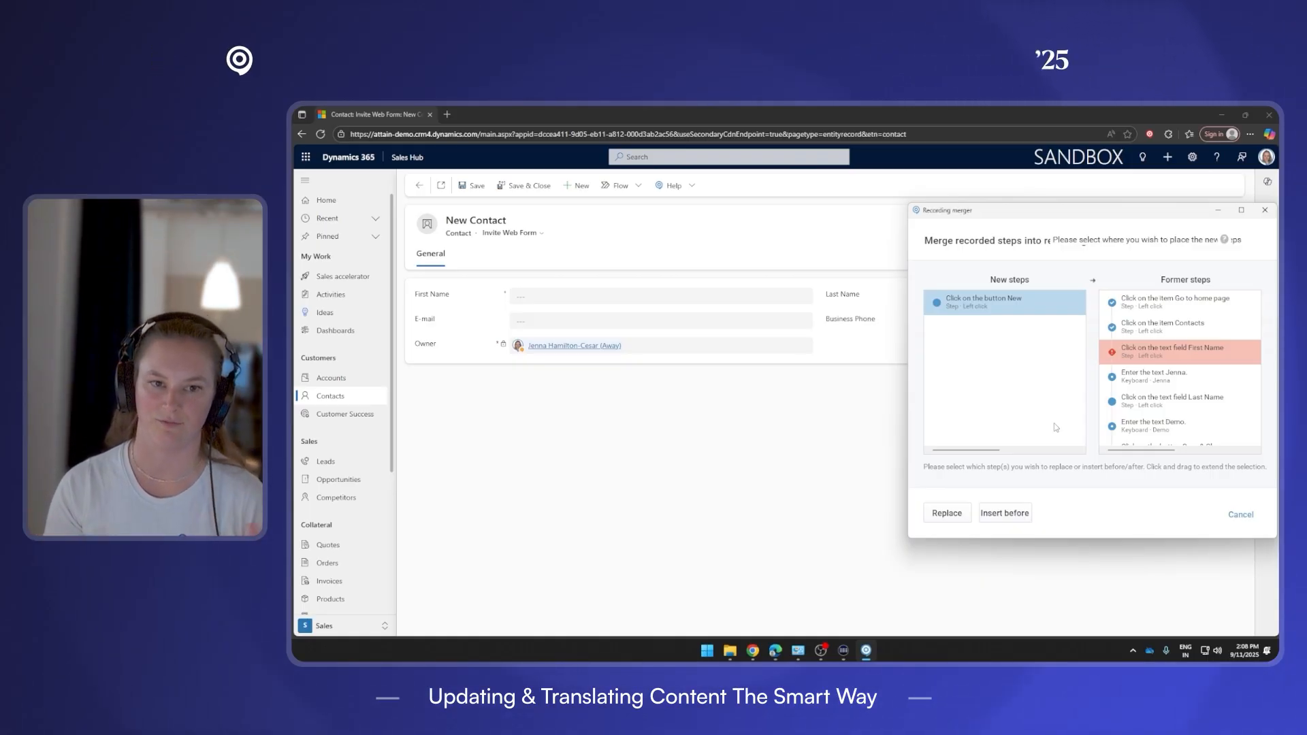
left_click(1018, 515)
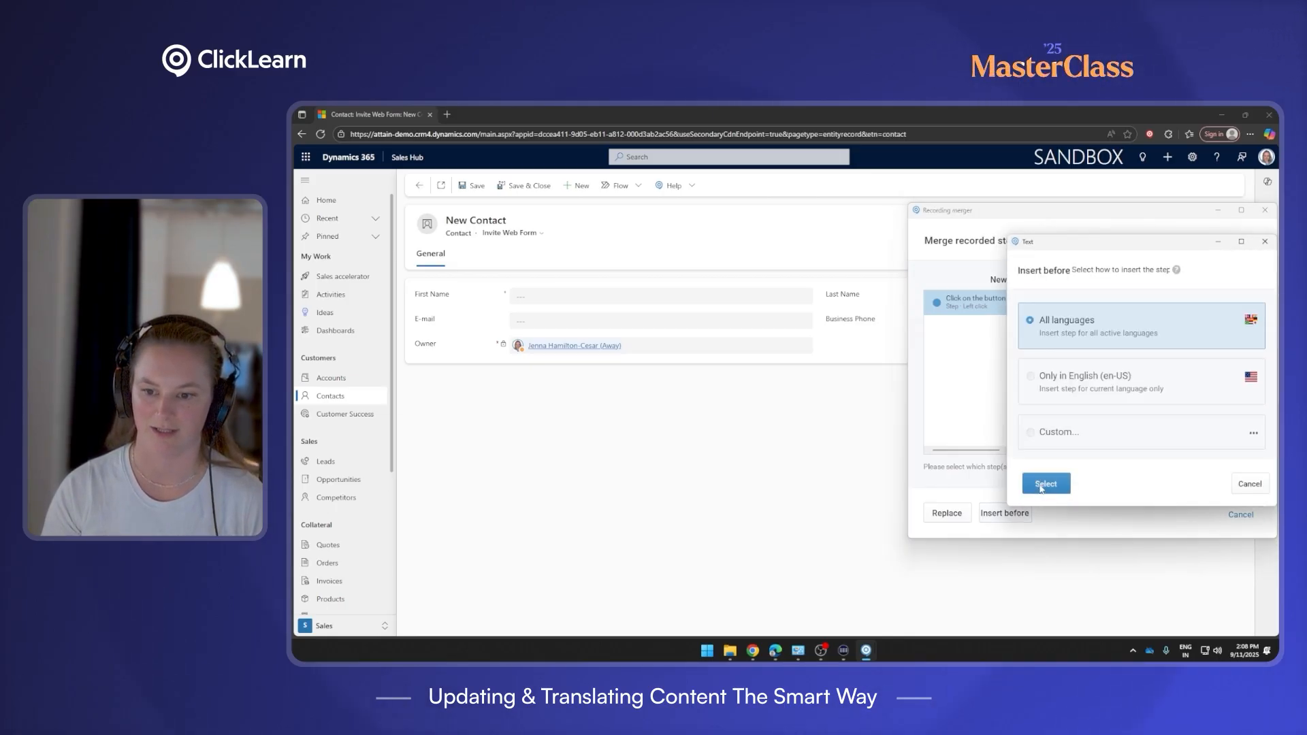
left_click(1046, 483)
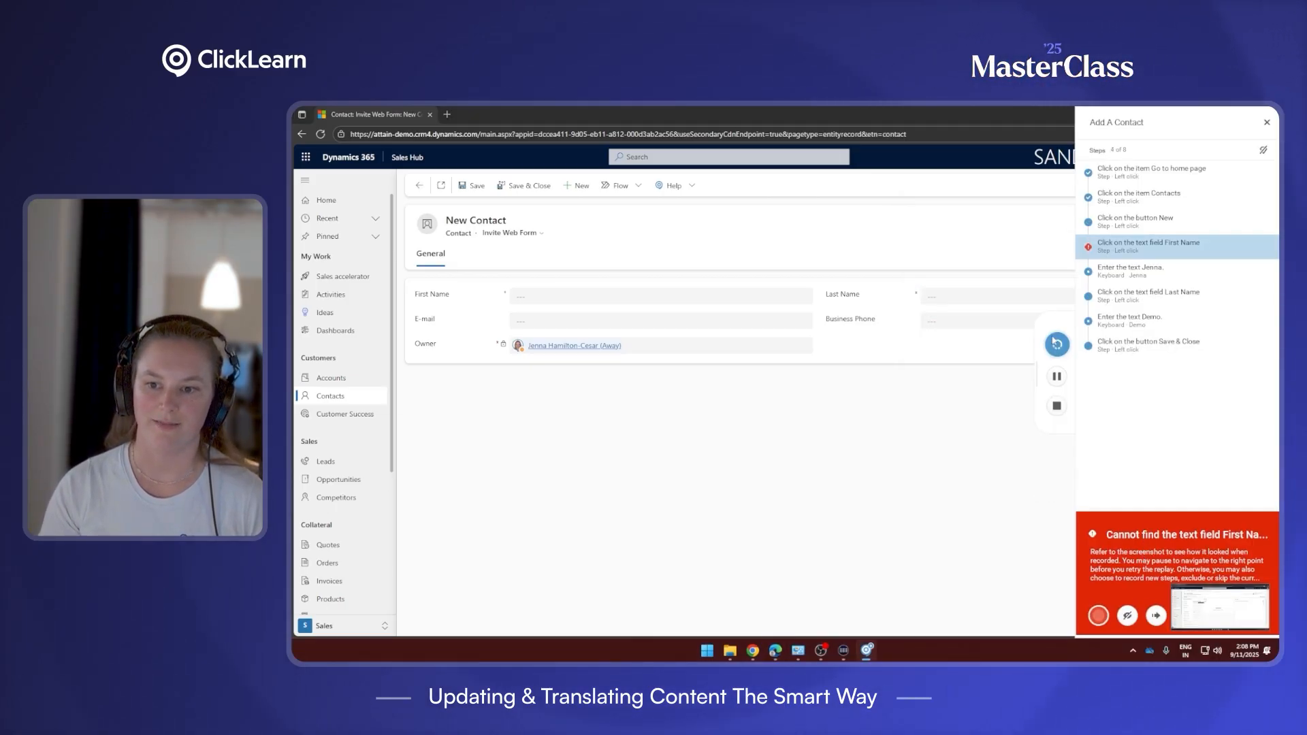
Retry the replay, entering the contact's first and last name and saving, until it completes at version 1.4.
left_click(1060, 346)
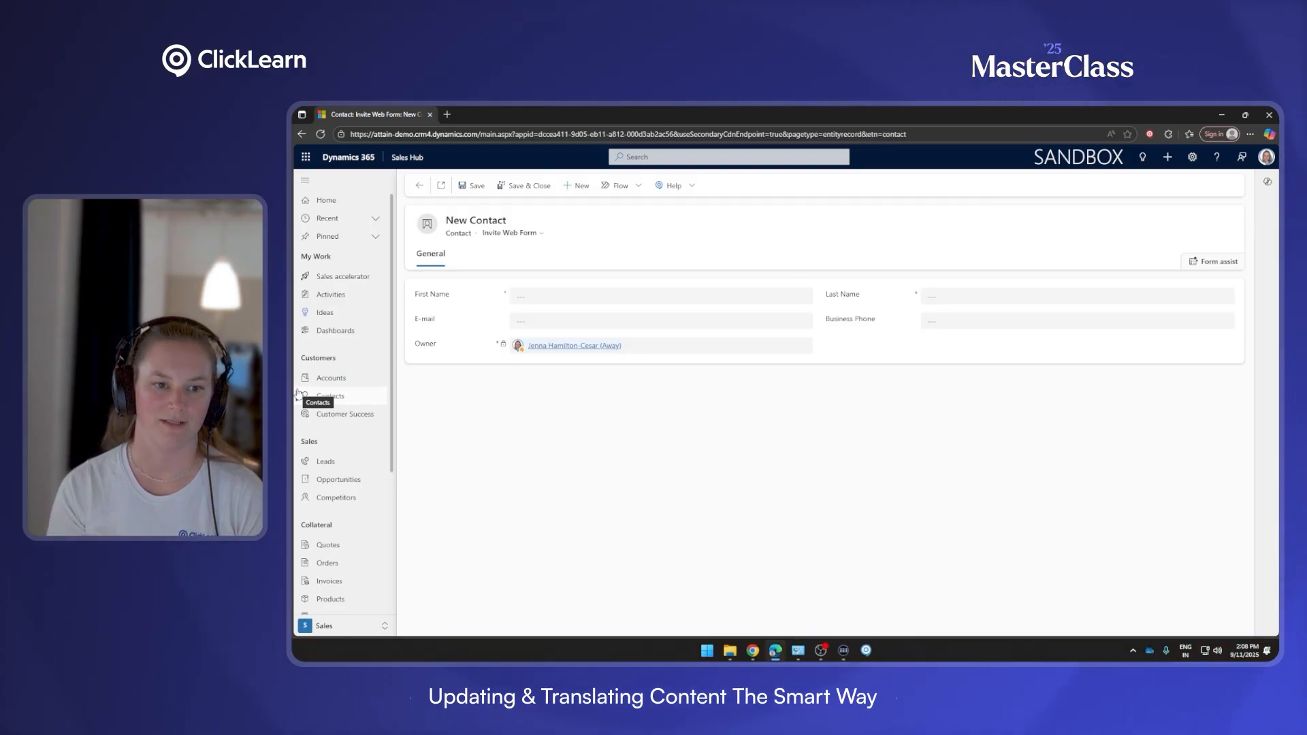
left_click(517, 296)
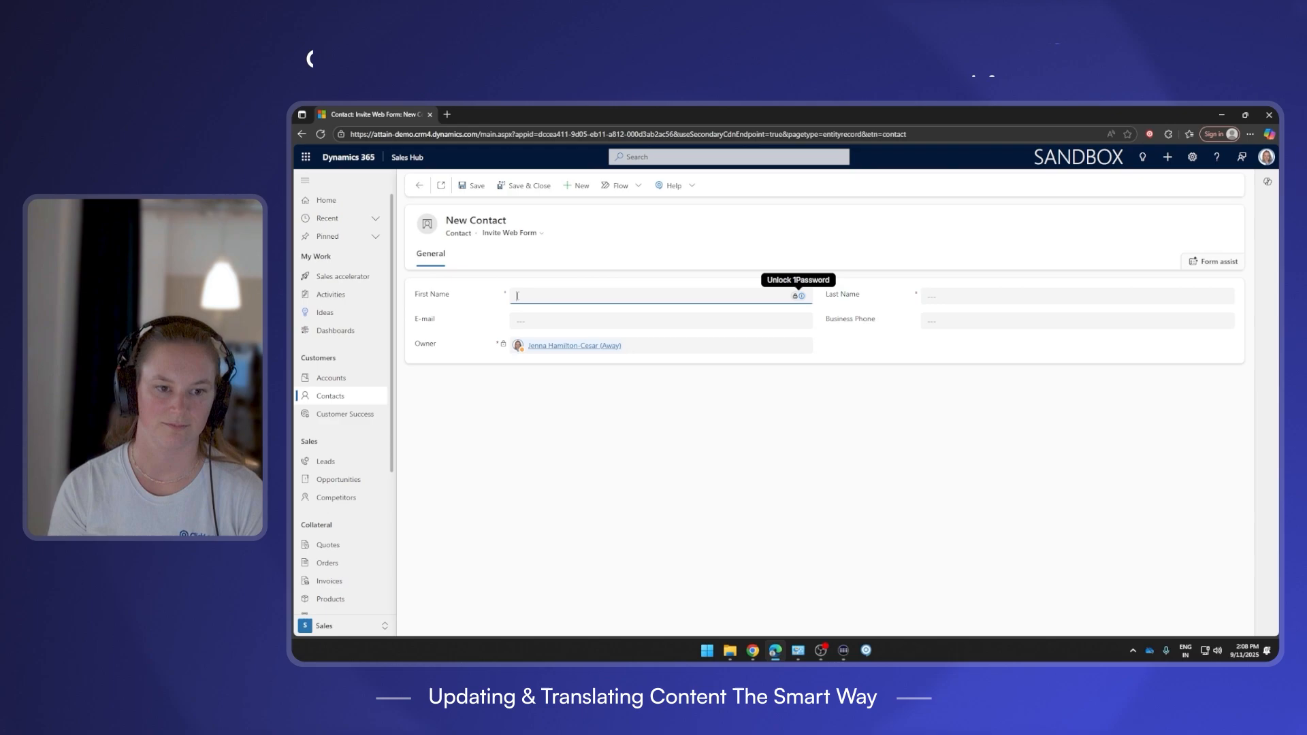
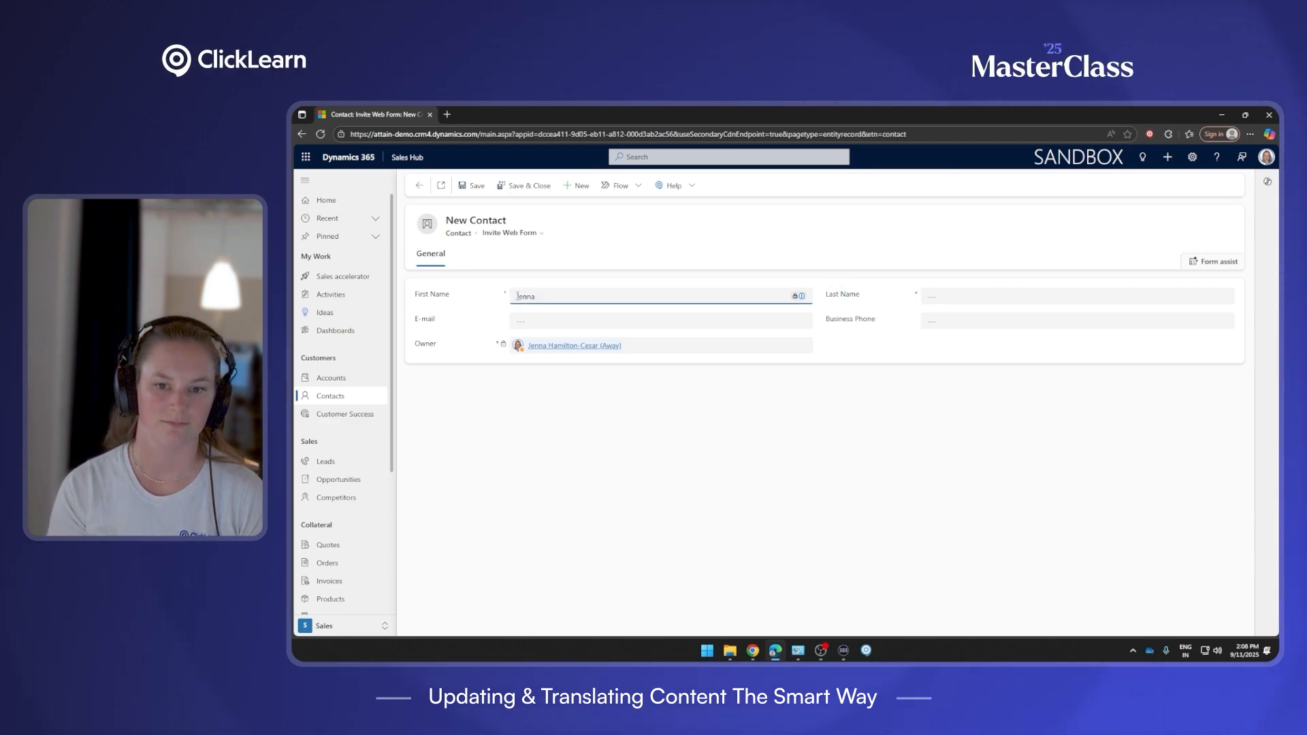
left_click(929, 296)
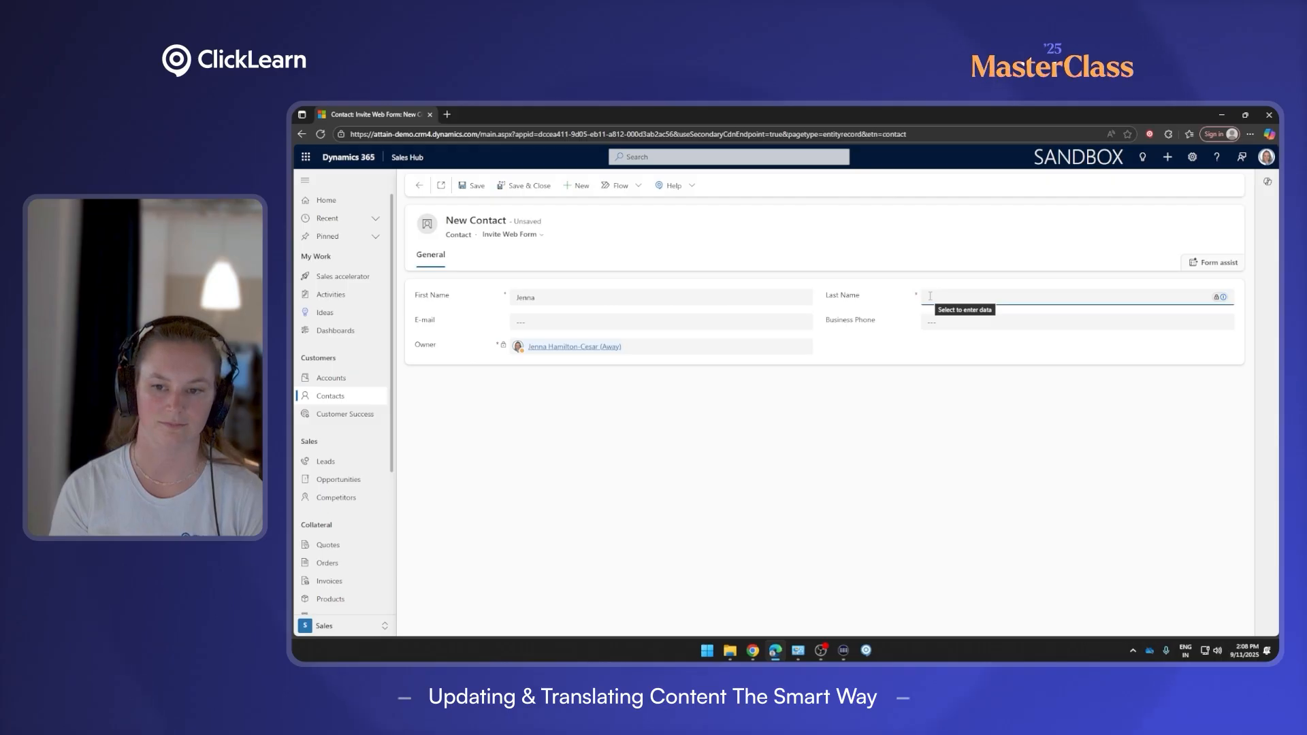
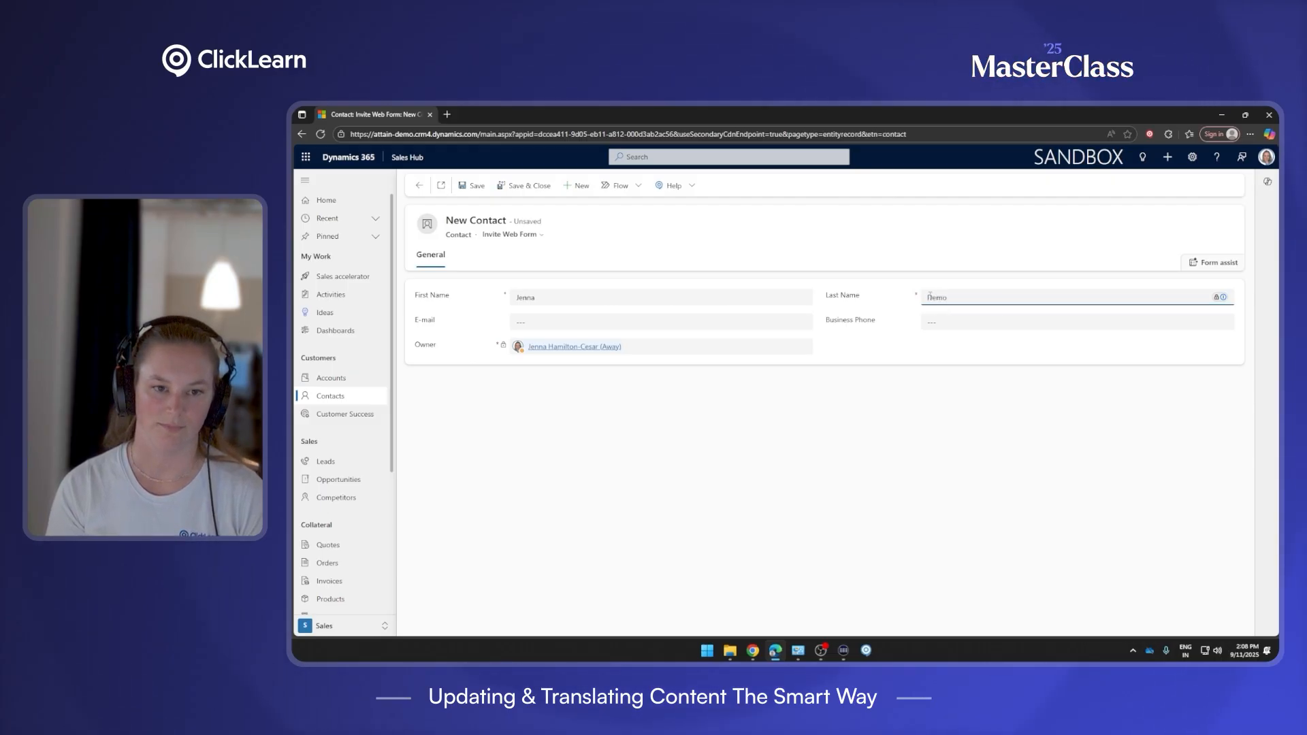
left_click(523, 186)
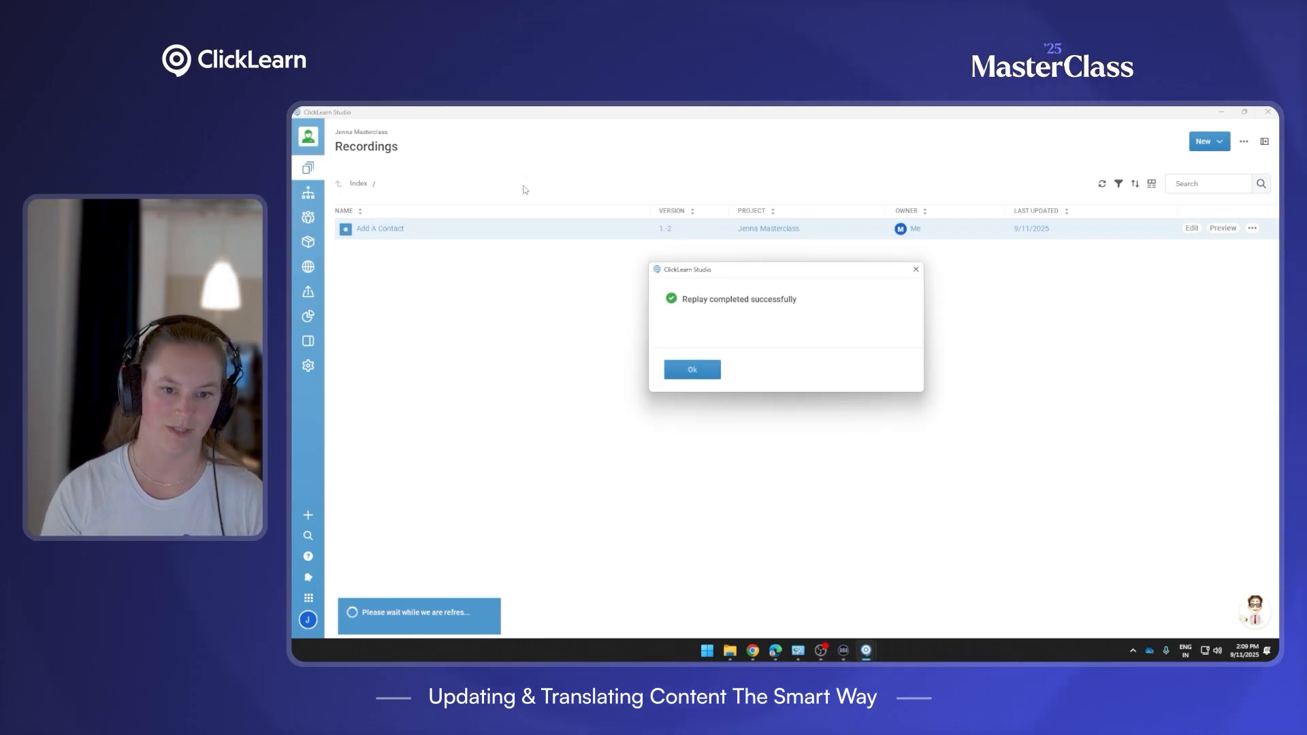
left_click(698, 373)
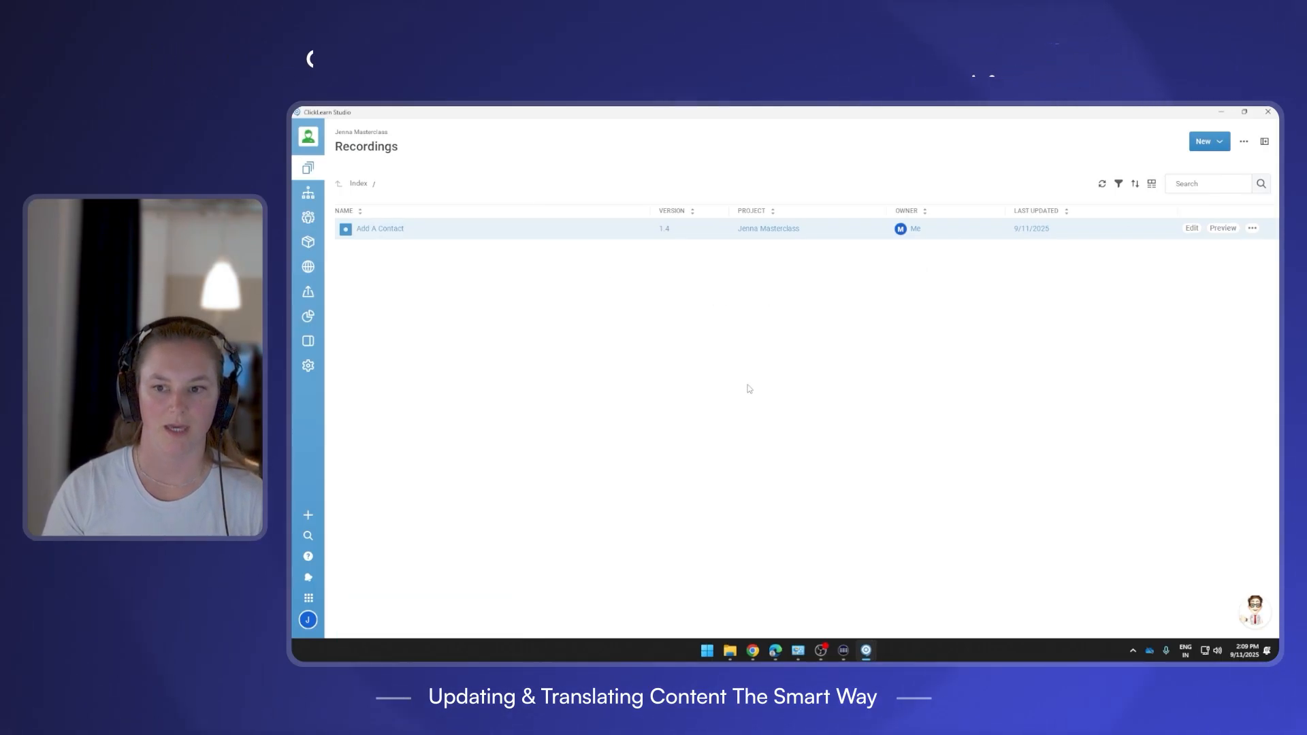
left_click(1223, 227)
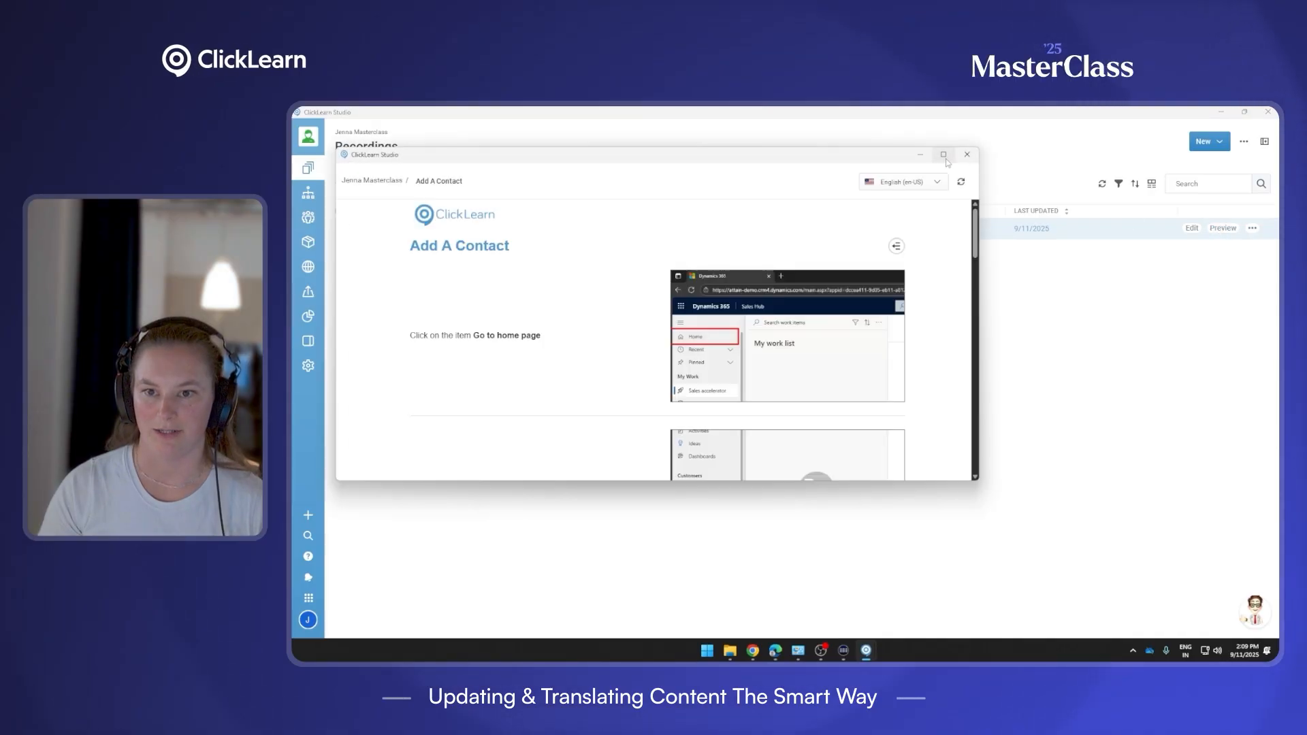
scroll(782, 395, "down", 2)
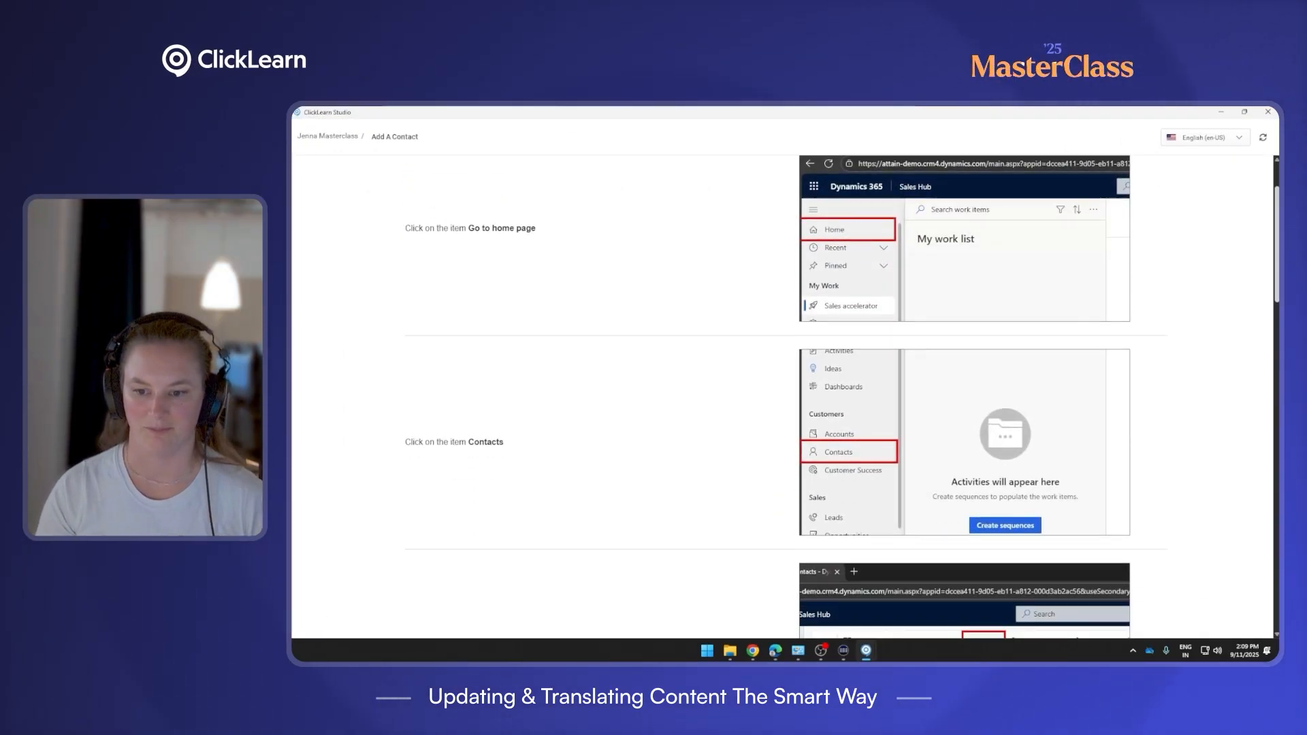
scroll(927, 486, "down", 2)
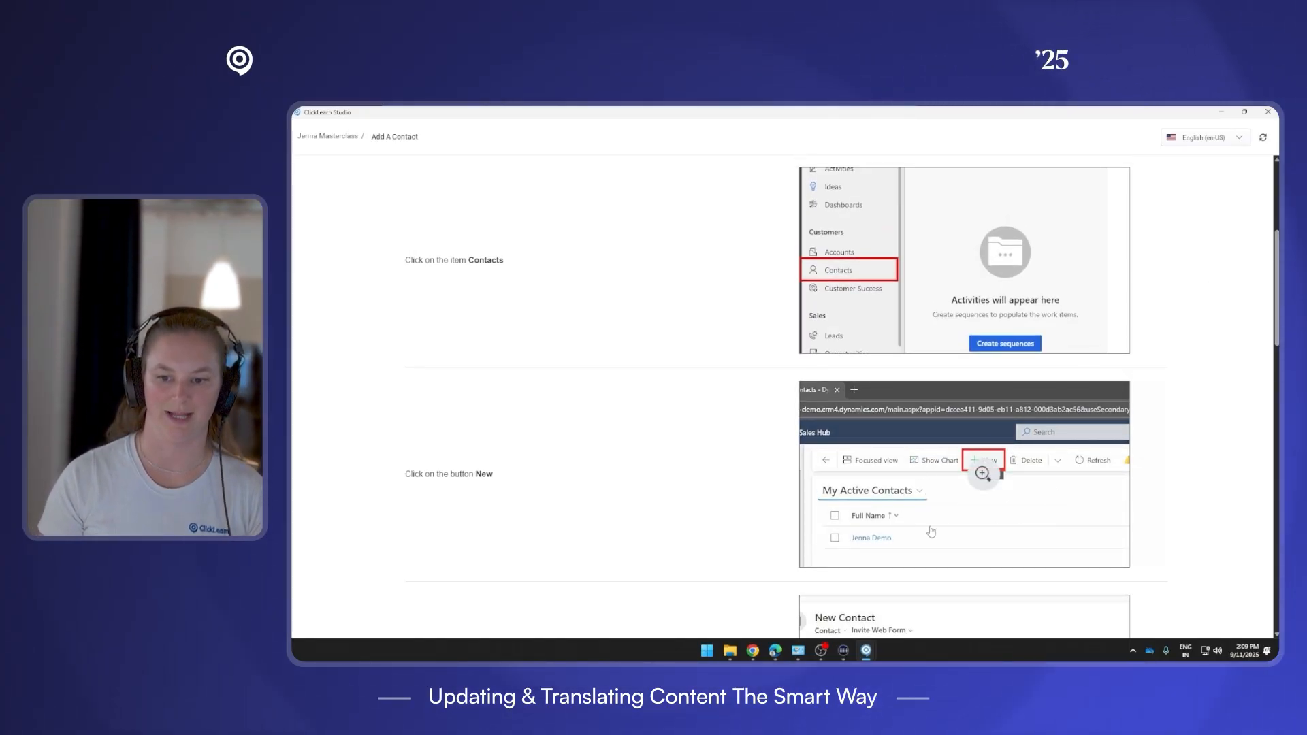
scroll(782, 395, "down", 9)
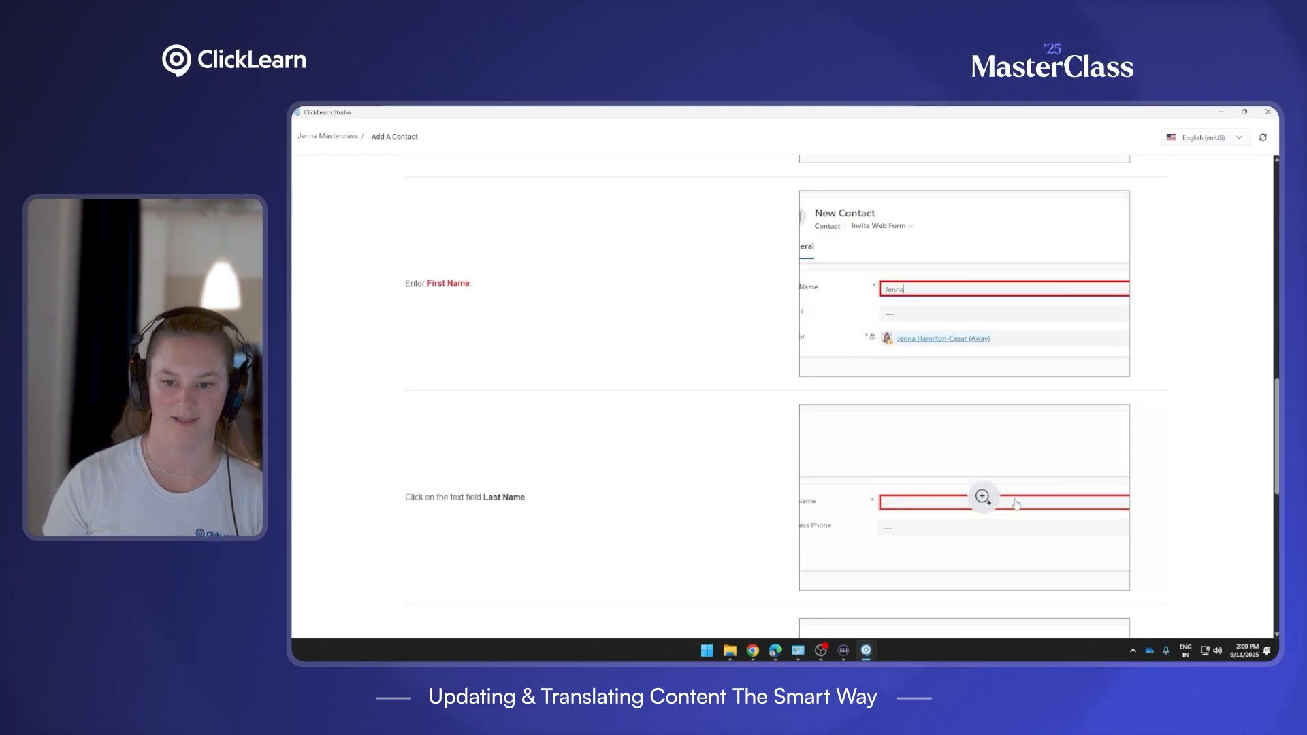
scroll(1032, 518, "down", 5)
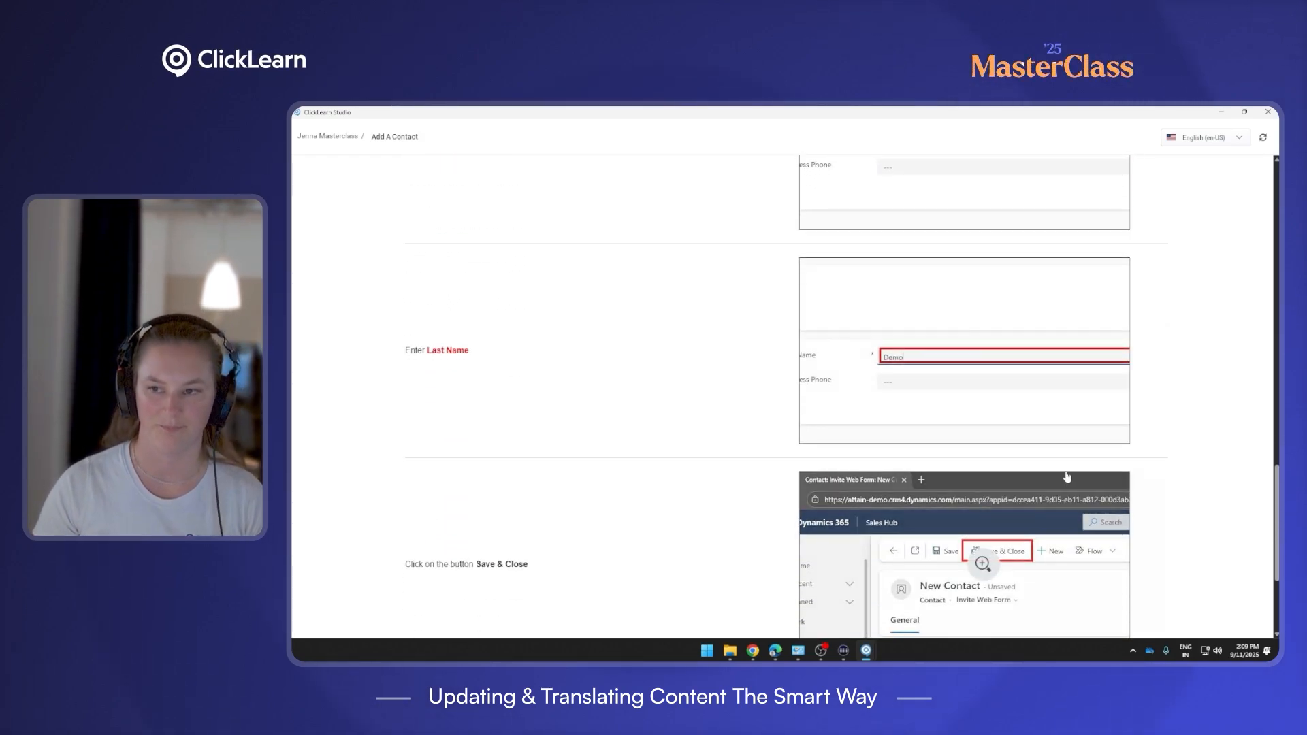
left_click(1273, 113)
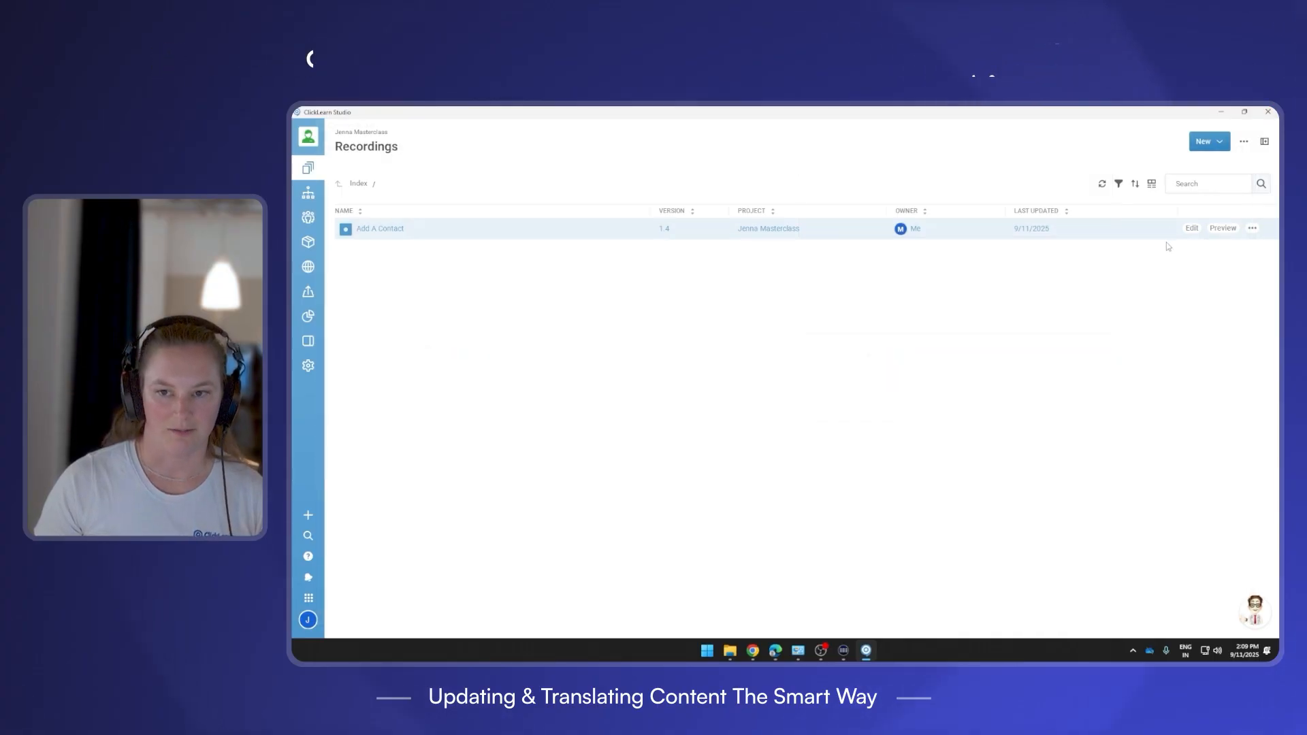
Create a new recording named 'View a contact' and continue to recording setup.
left_click(1224, 144)
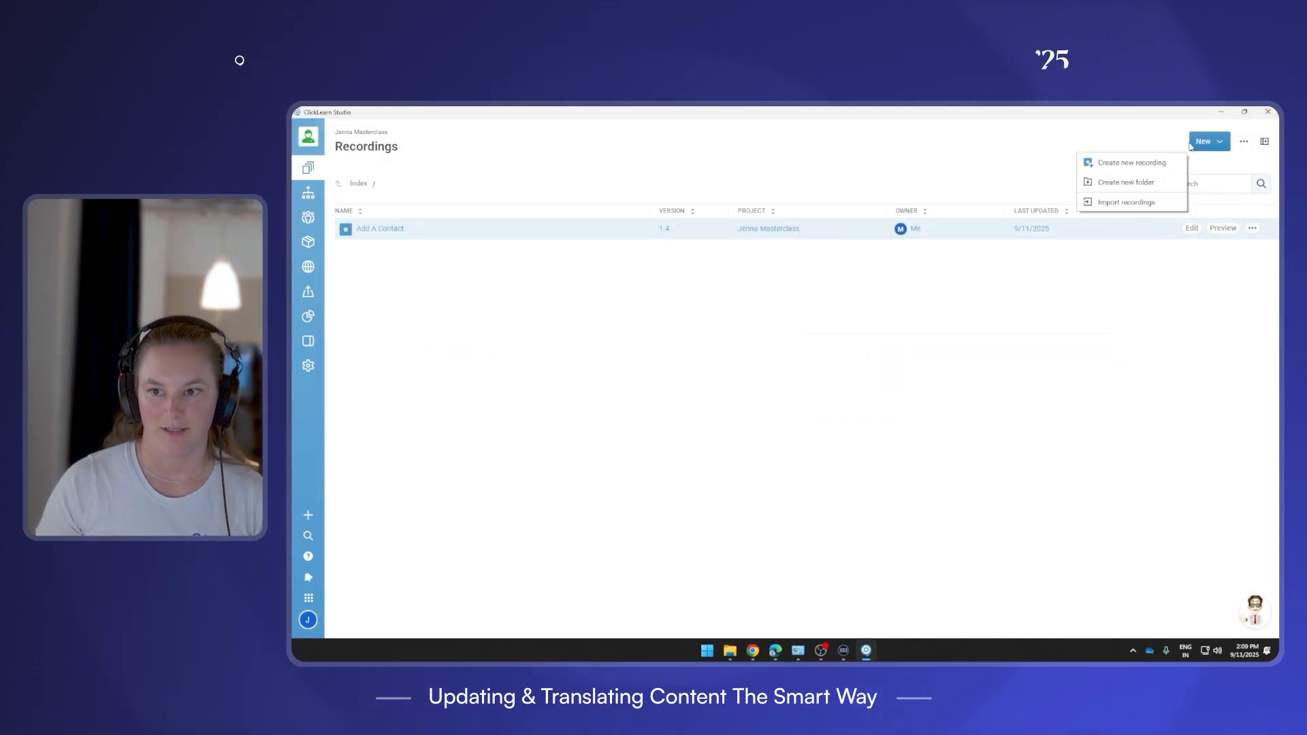
left_click(1128, 164)
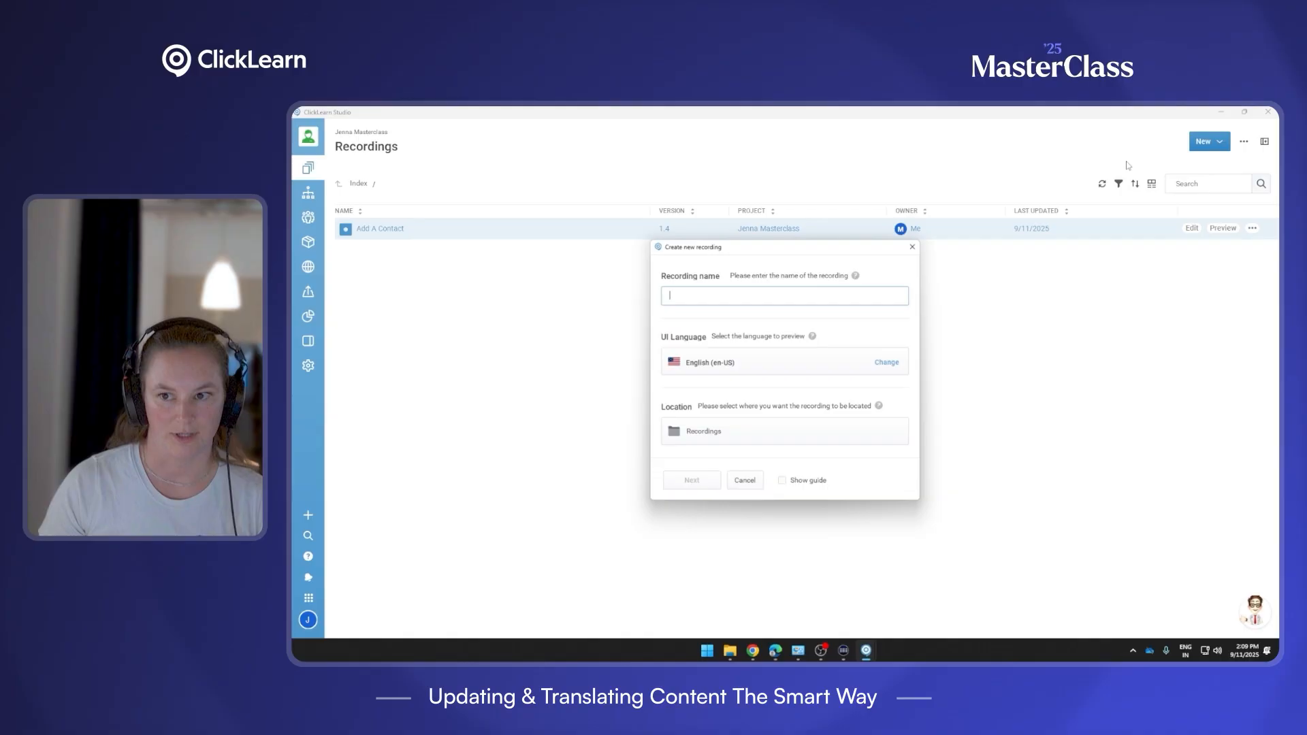
type("Vi")
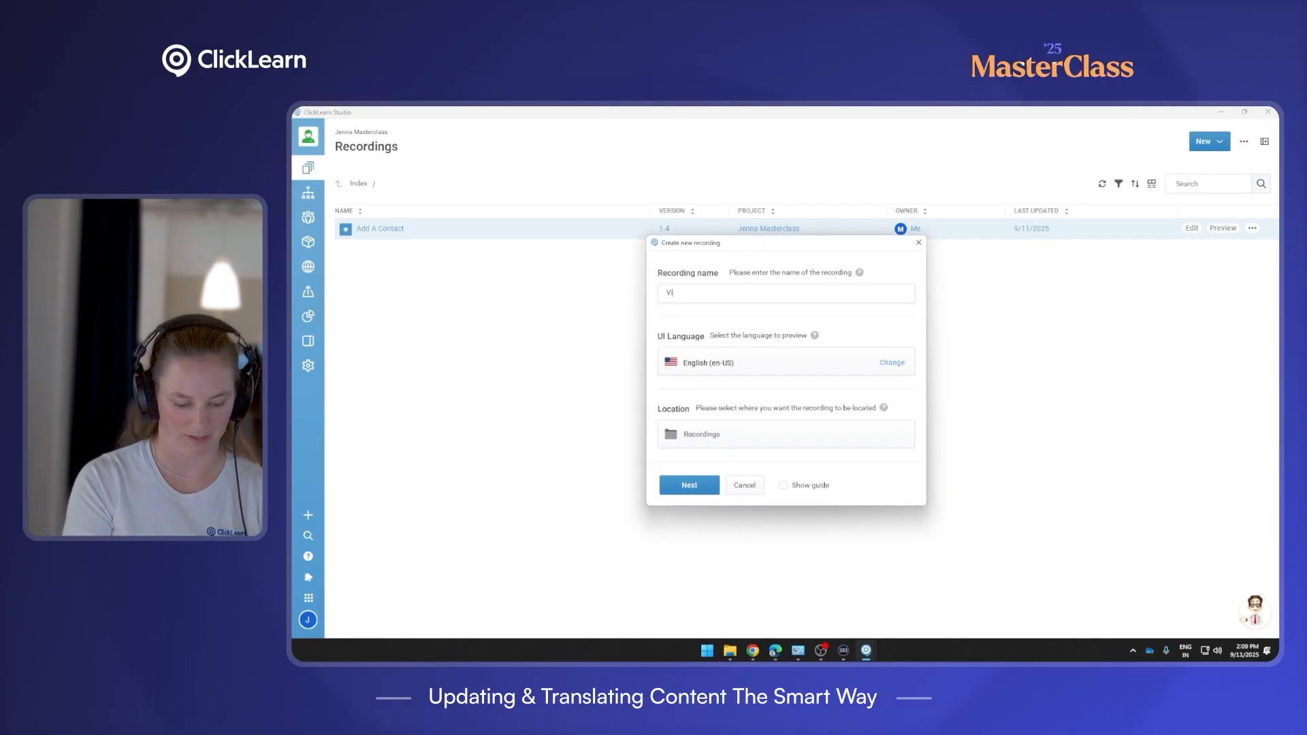
type("ew a contact")
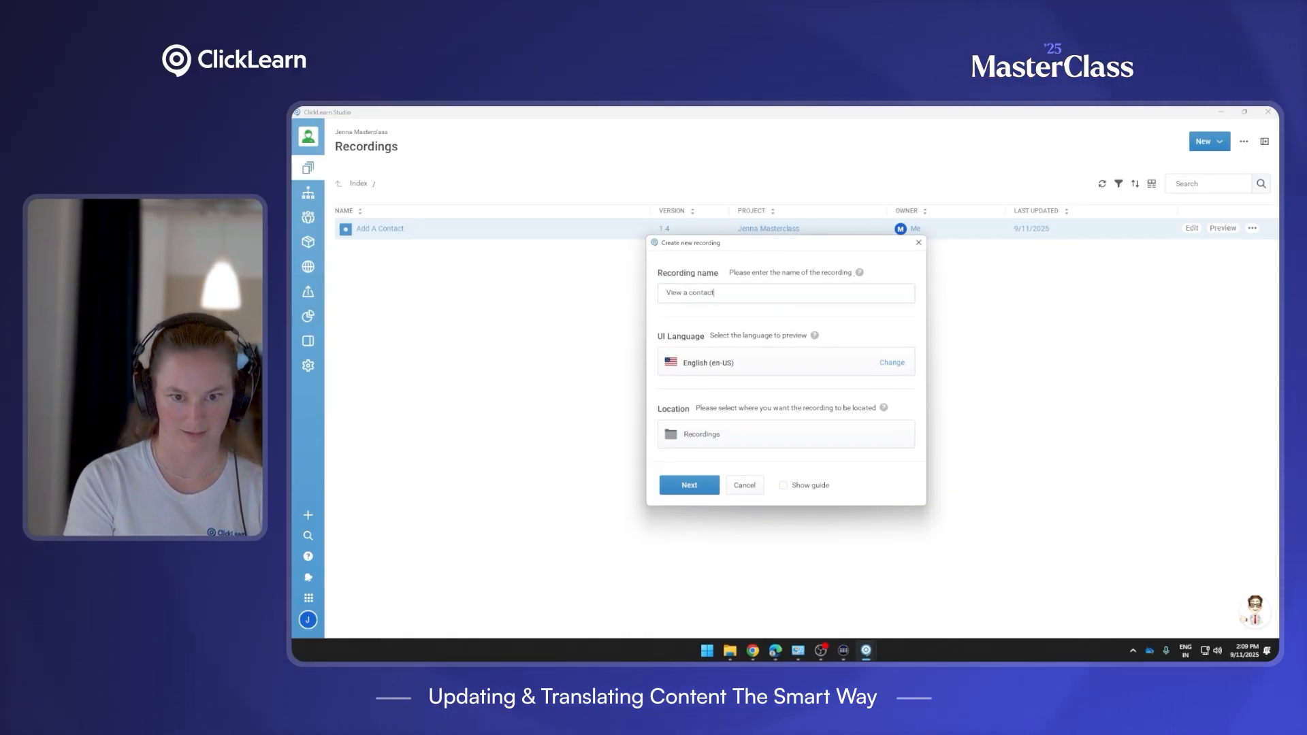
left_click(698, 488)
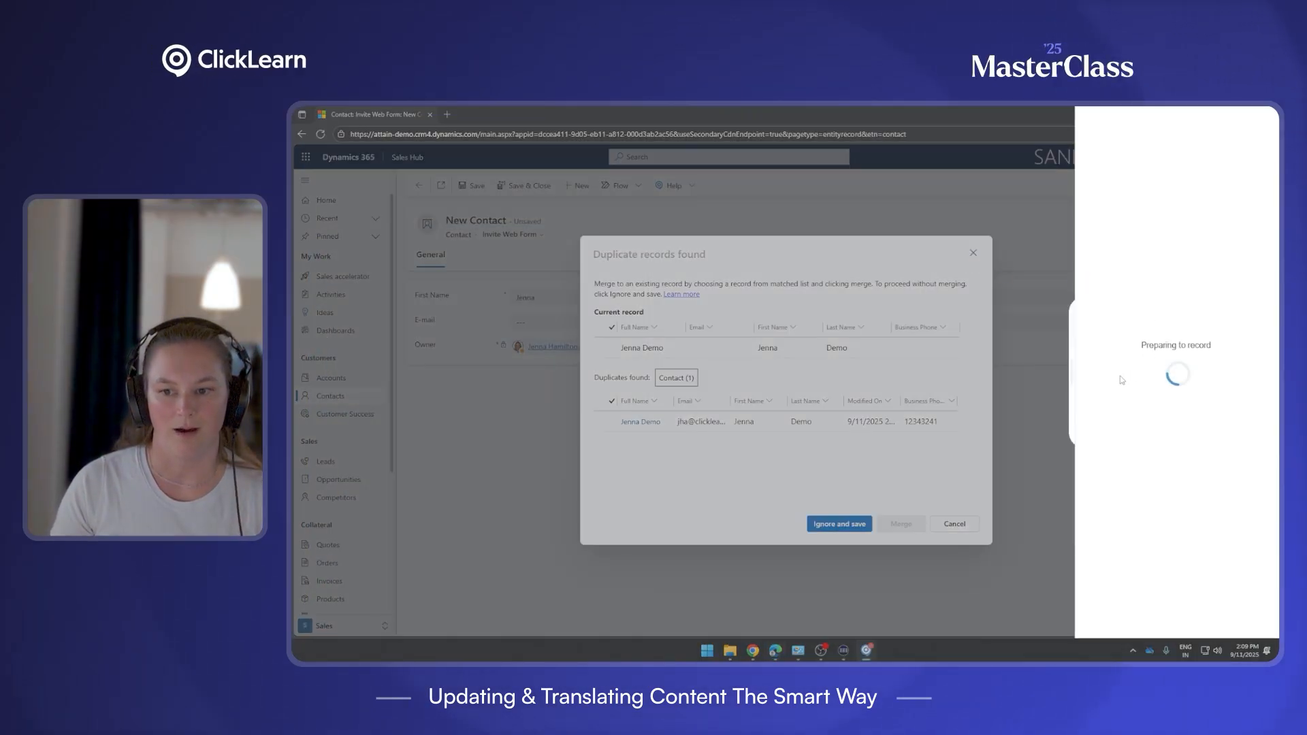
Pause the recorder and save the open contact despite the duplicate records warning.
left_click(1060, 365)
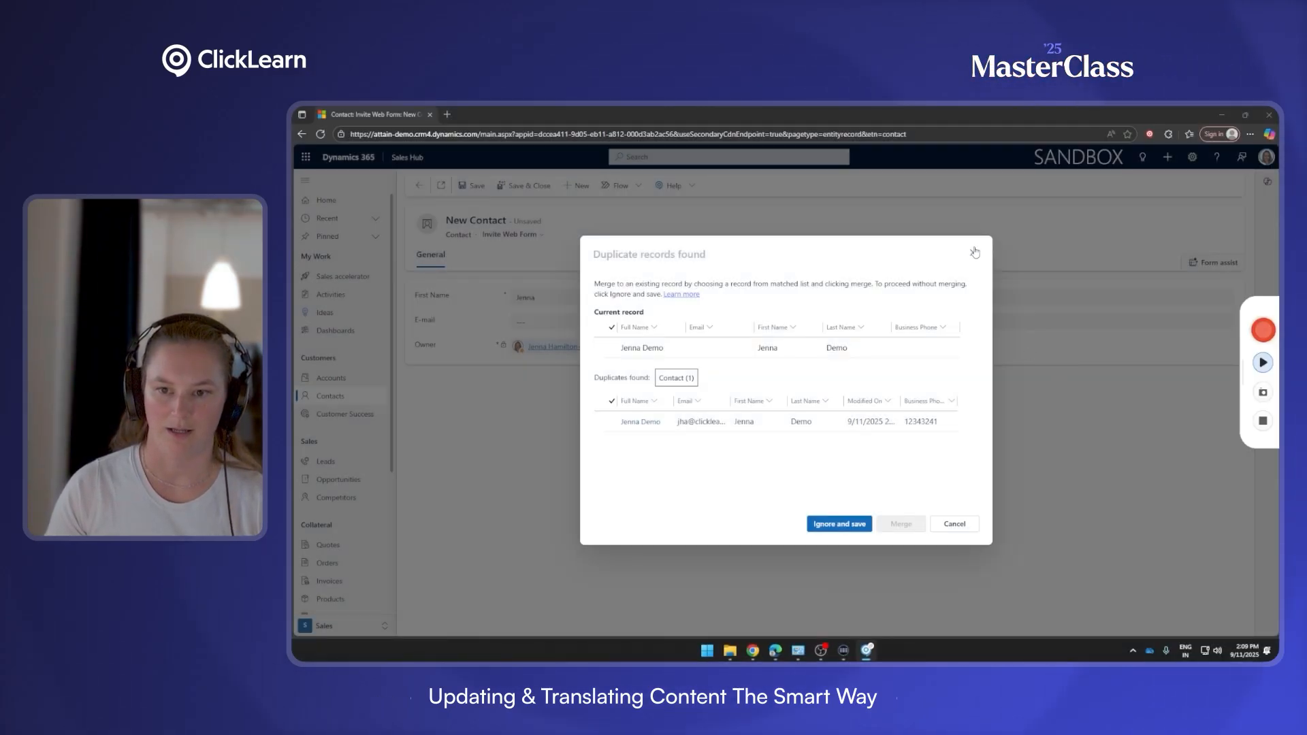
left_click(973, 254)
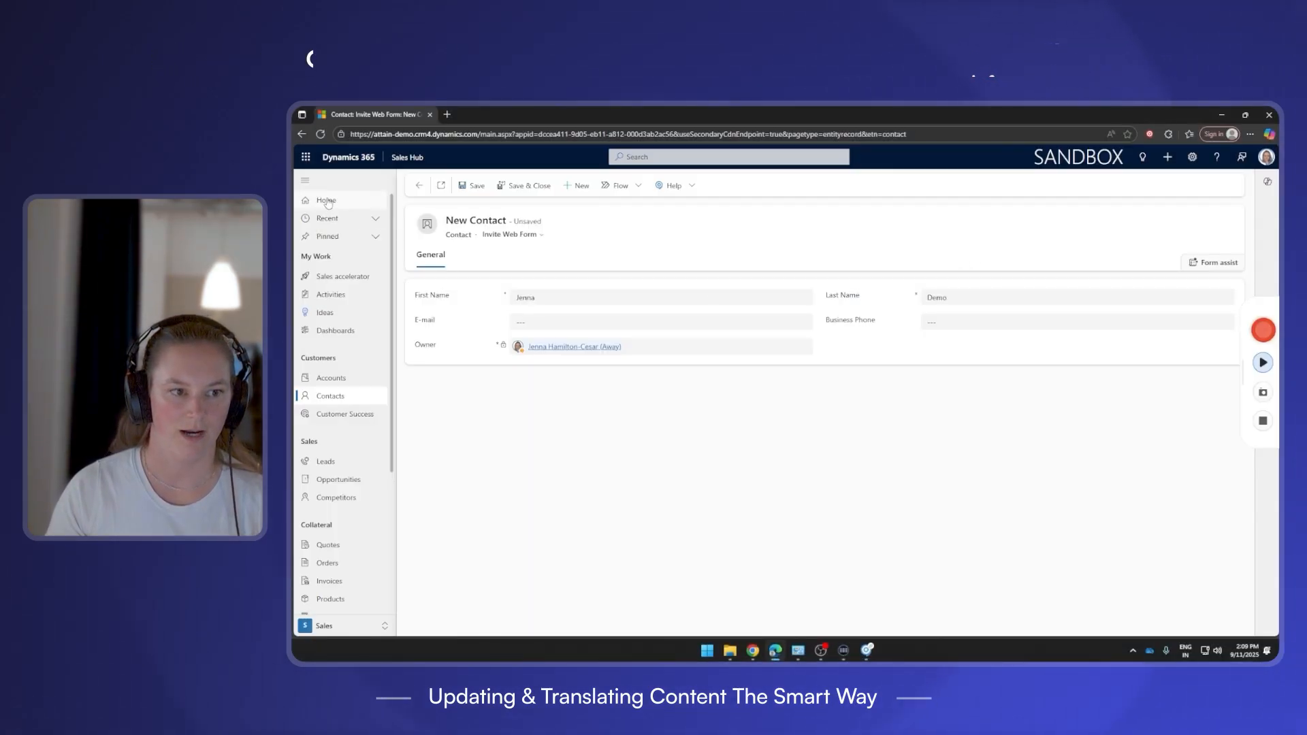
left_click(340, 397)
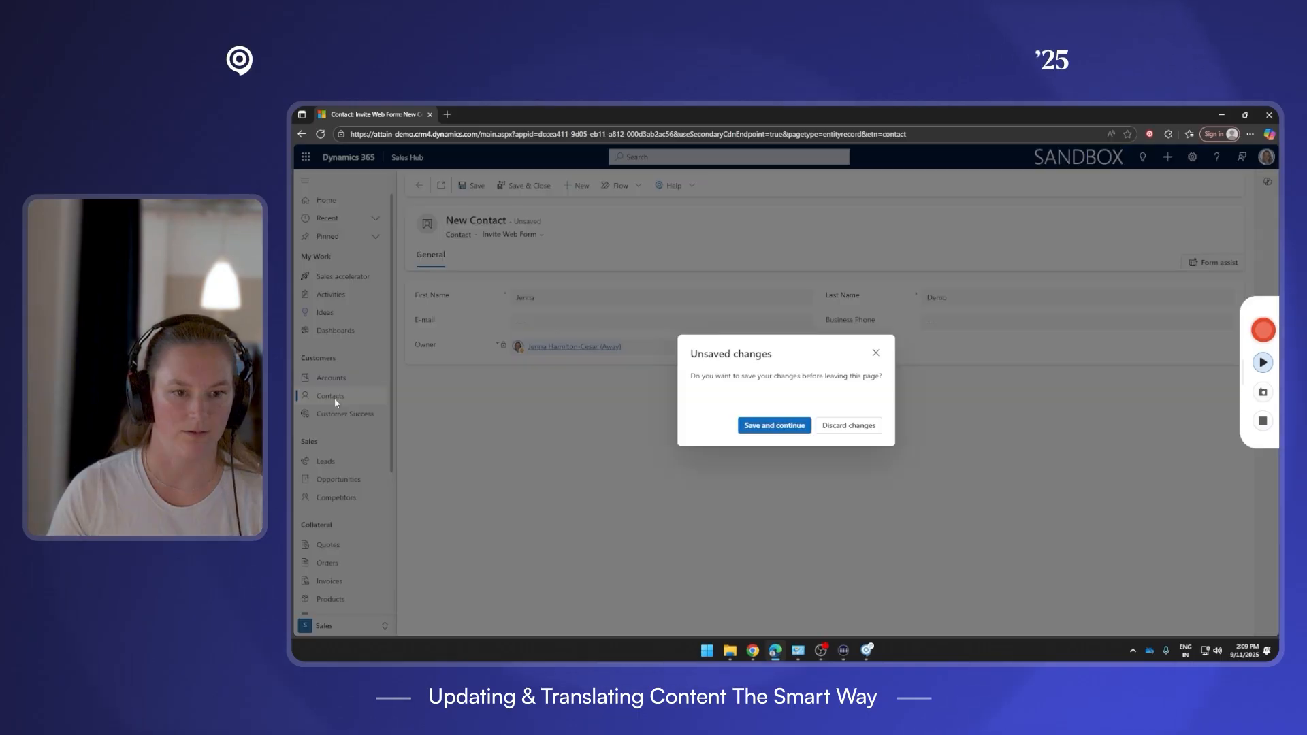
left_click(774, 425)
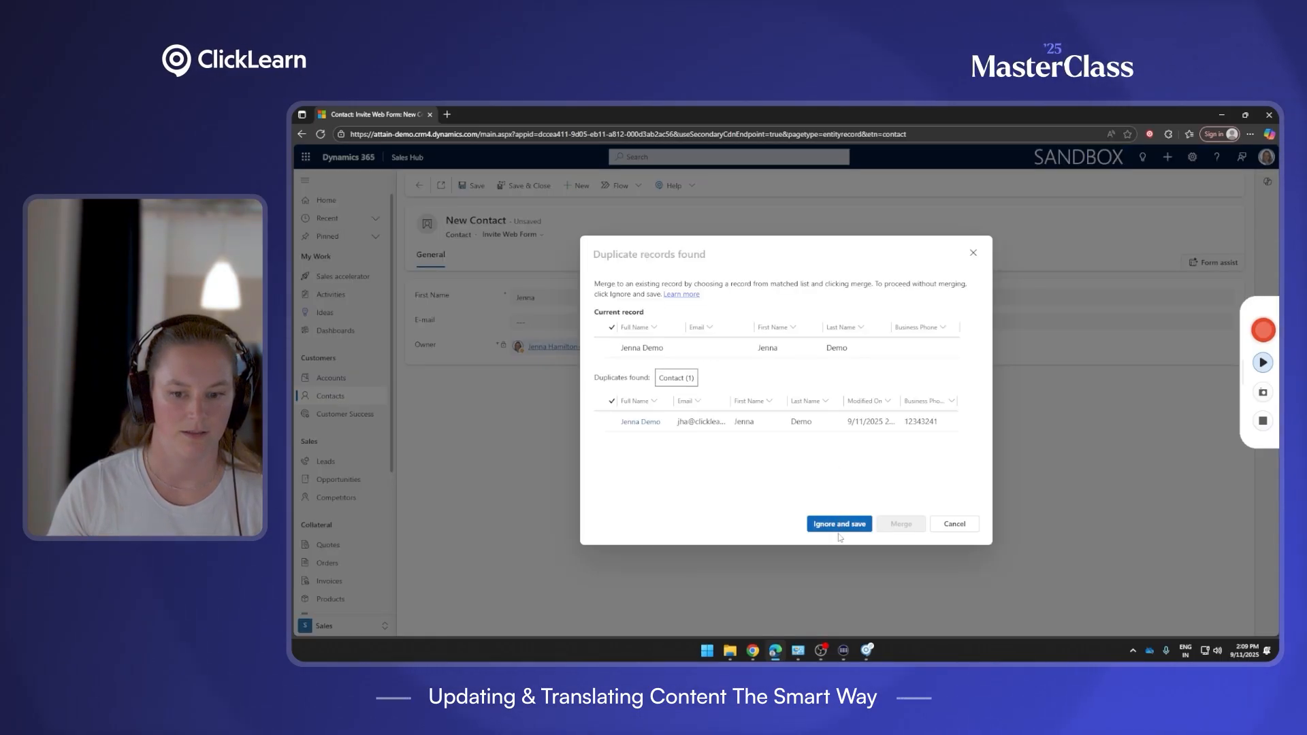
left_click(836, 522)
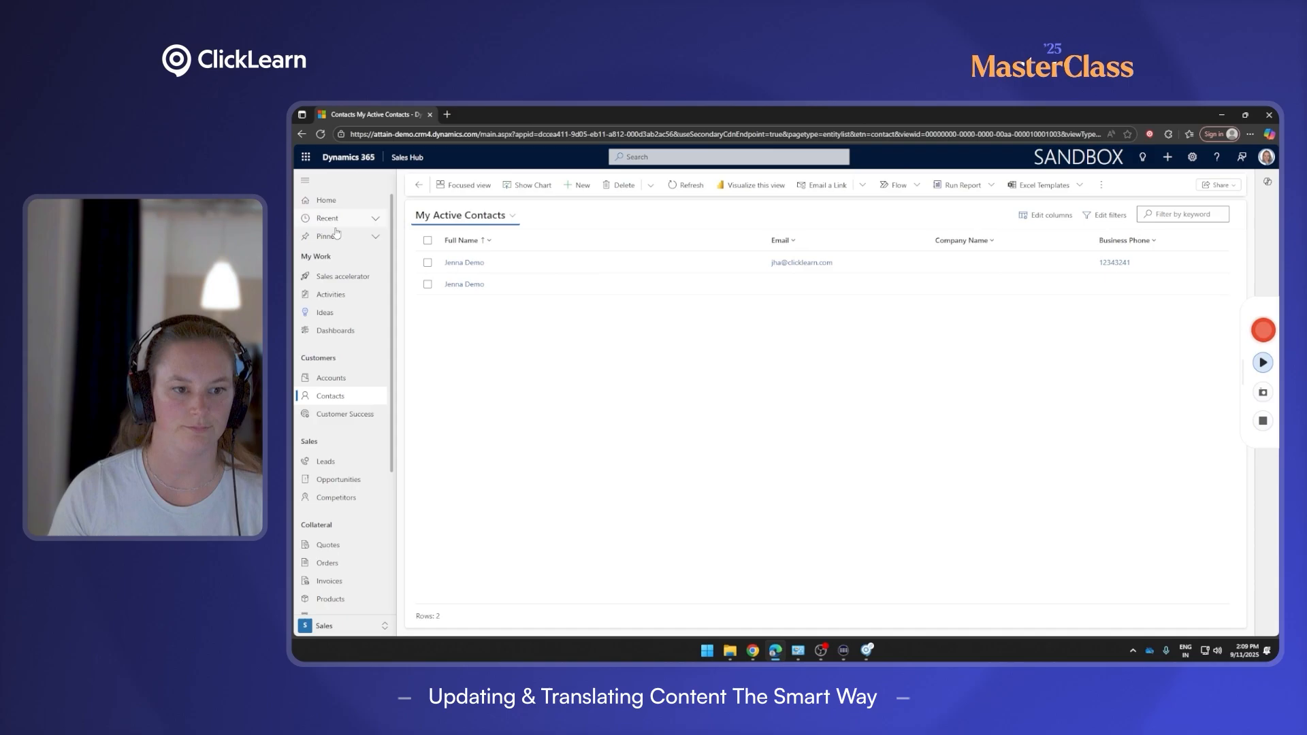
Delete the duplicate demo contact and go to the Sales accelerator work list.
left_click(427, 284)
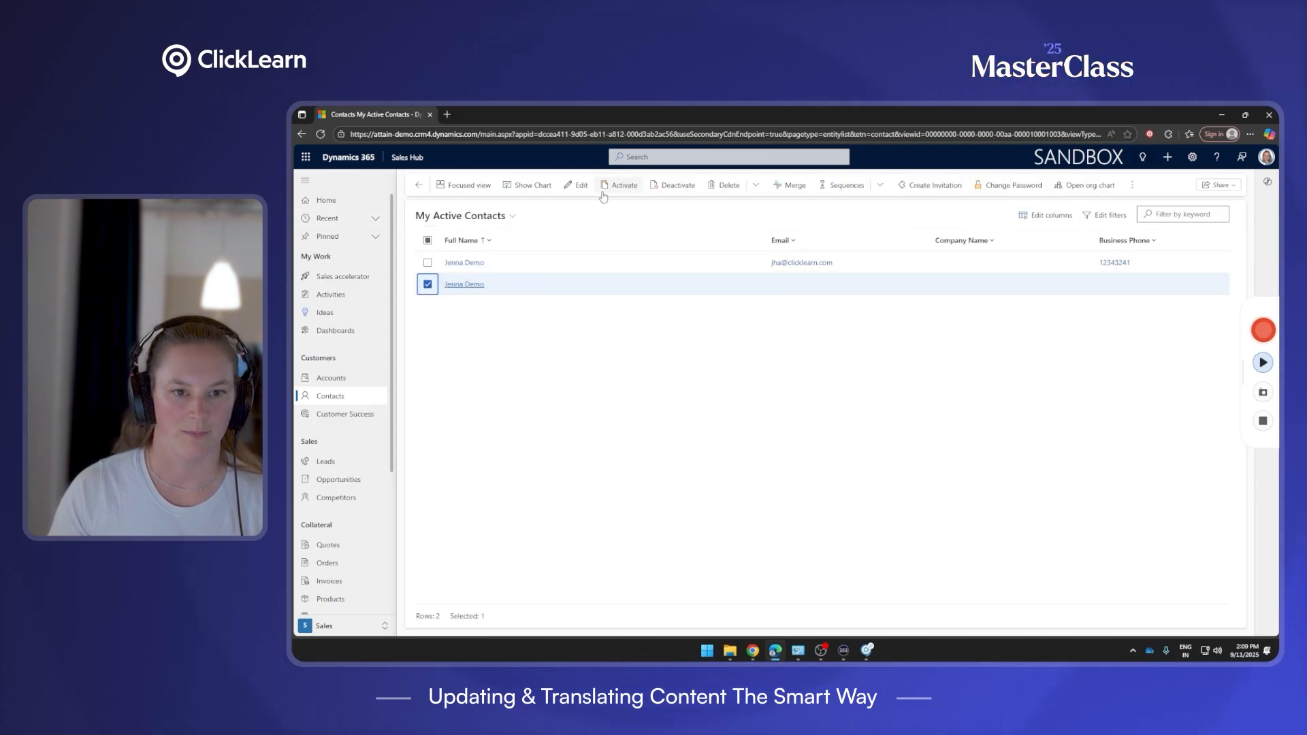
left_click(718, 187)
left_click(798, 455)
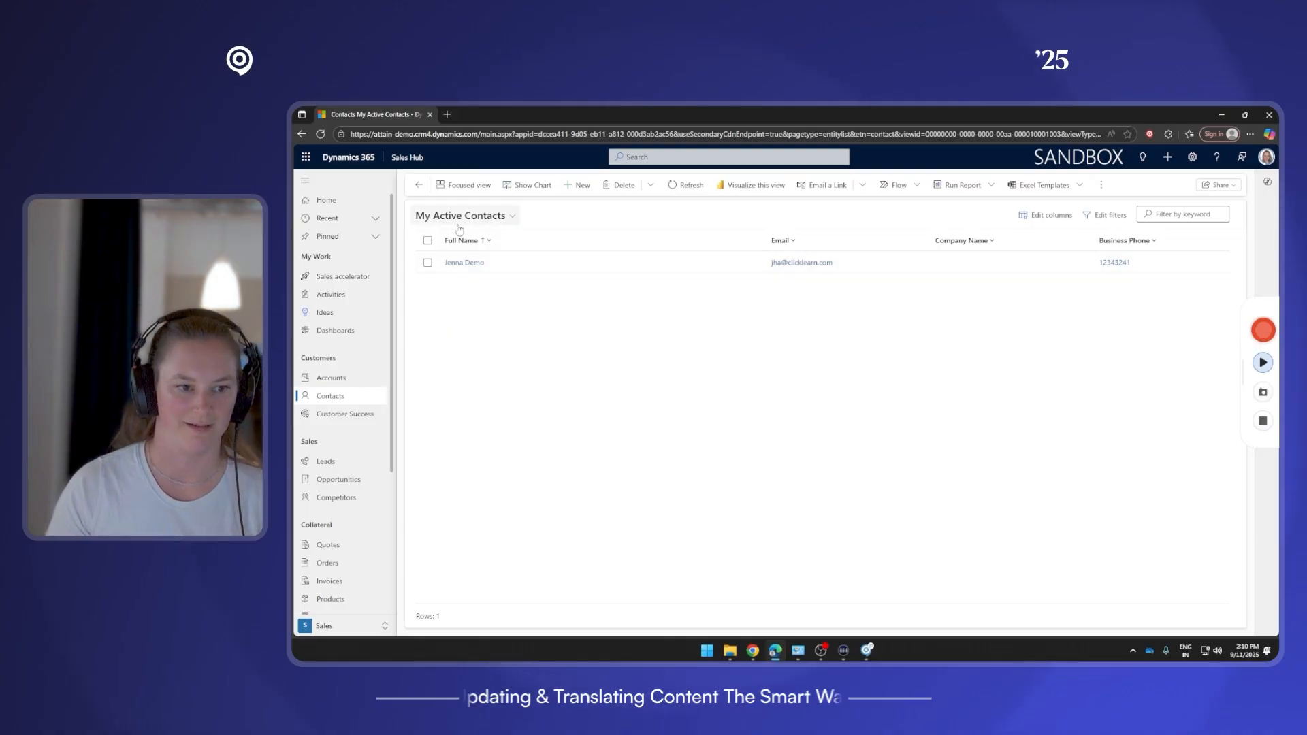
left_click(342, 276)
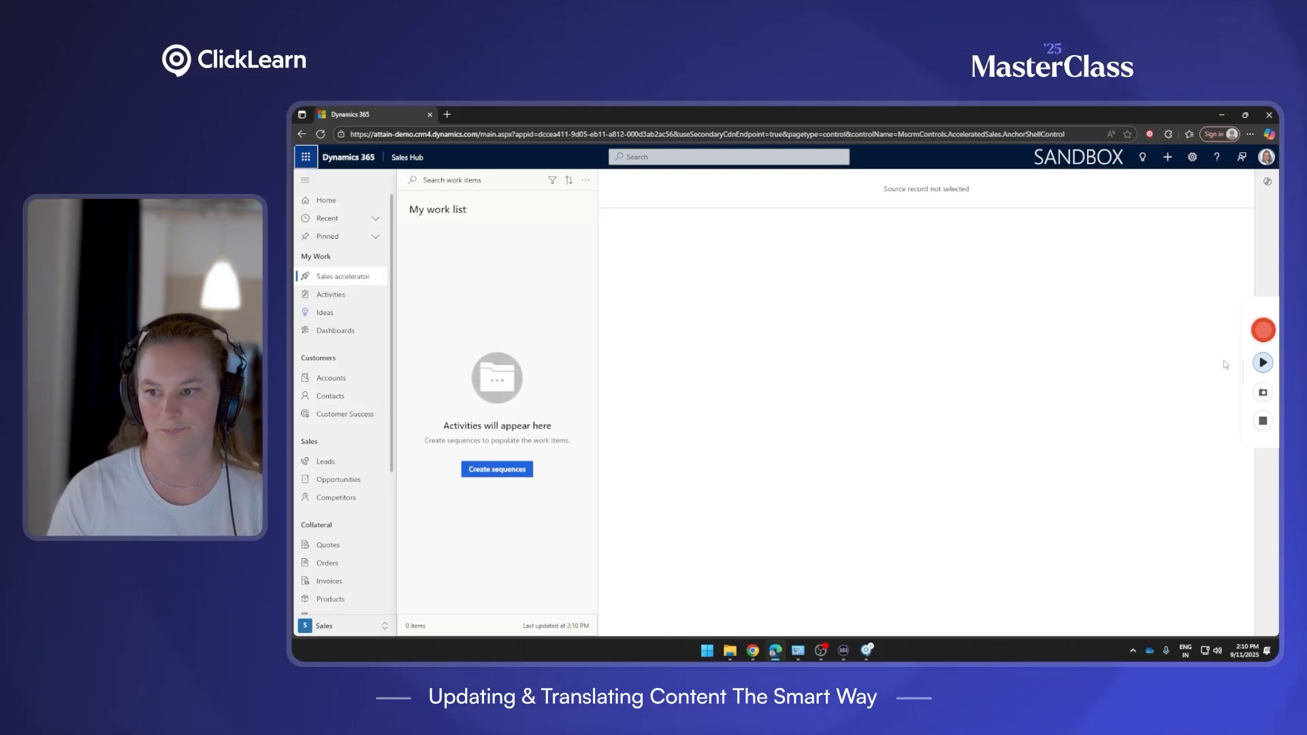
Record Home, Contacts, opening the demo contact and clicking its E-mail field, then stop recording.
left_click(1263, 520)
left_click(1055, 328)
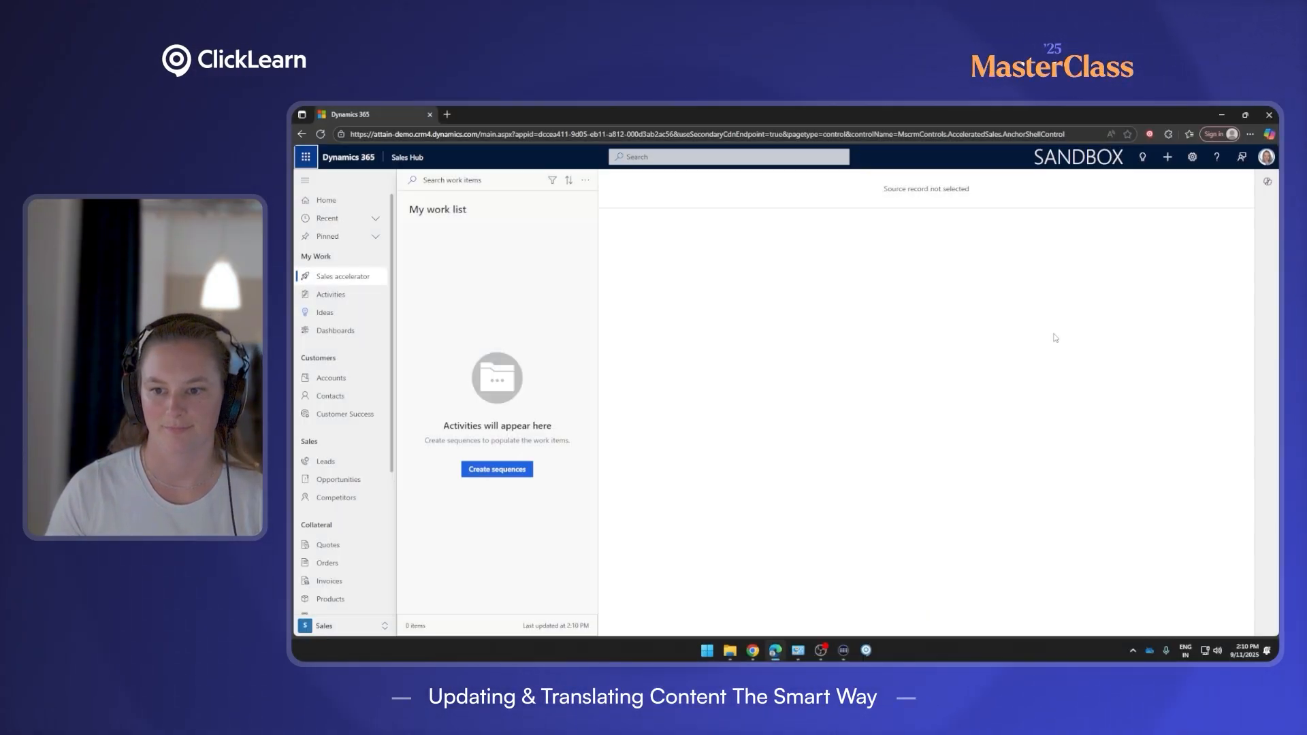
left_click(352, 206)
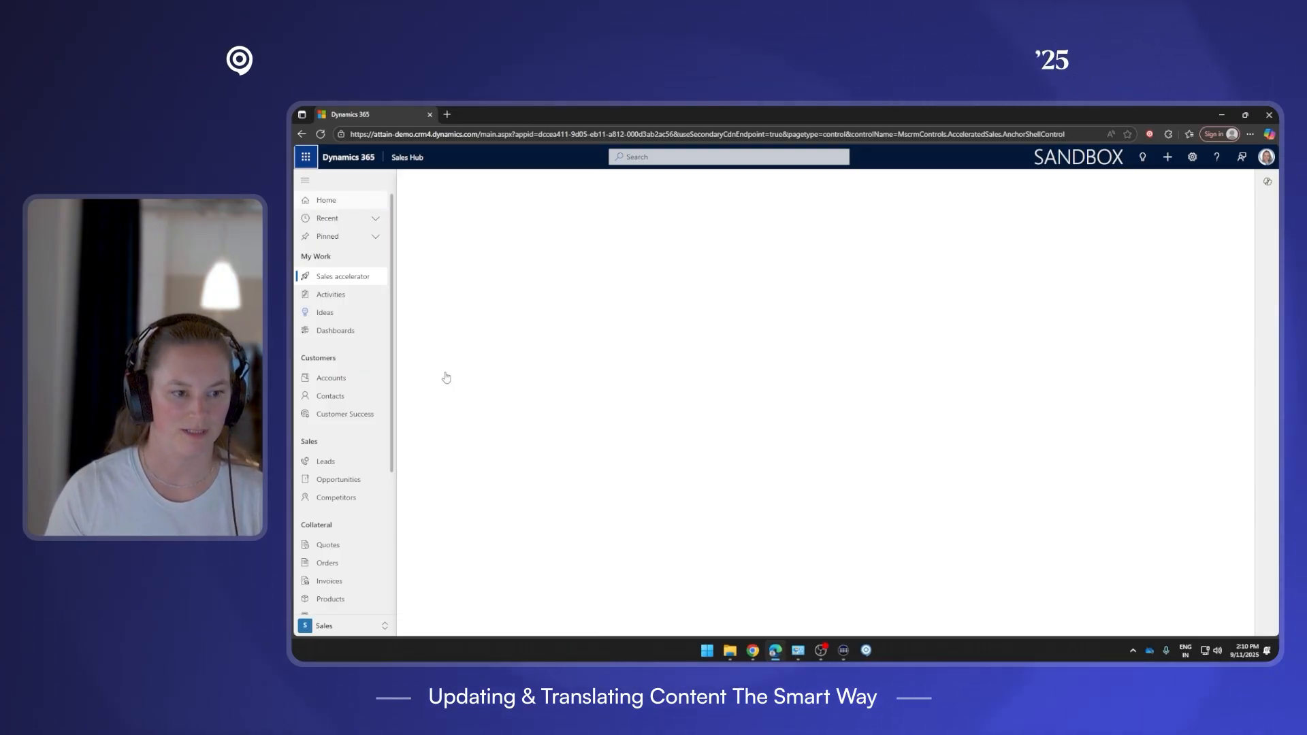
left_click(335, 397)
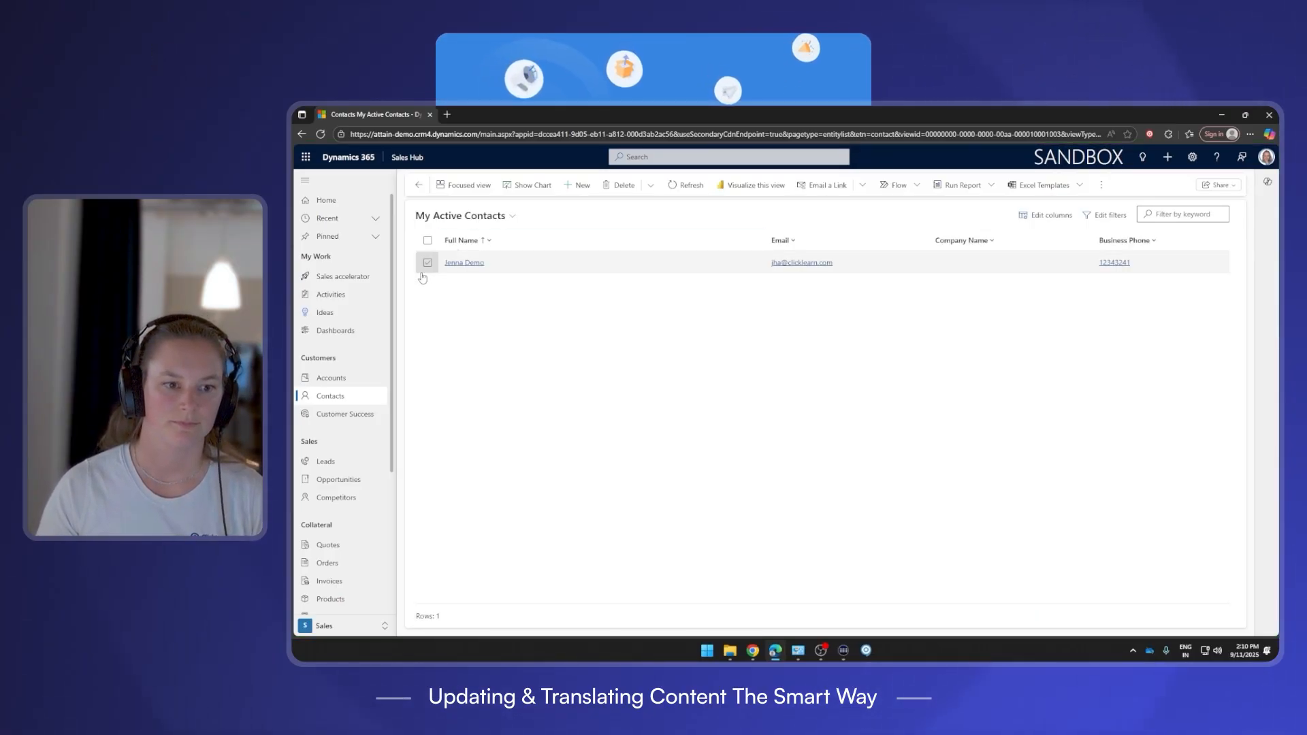
left_click(466, 266)
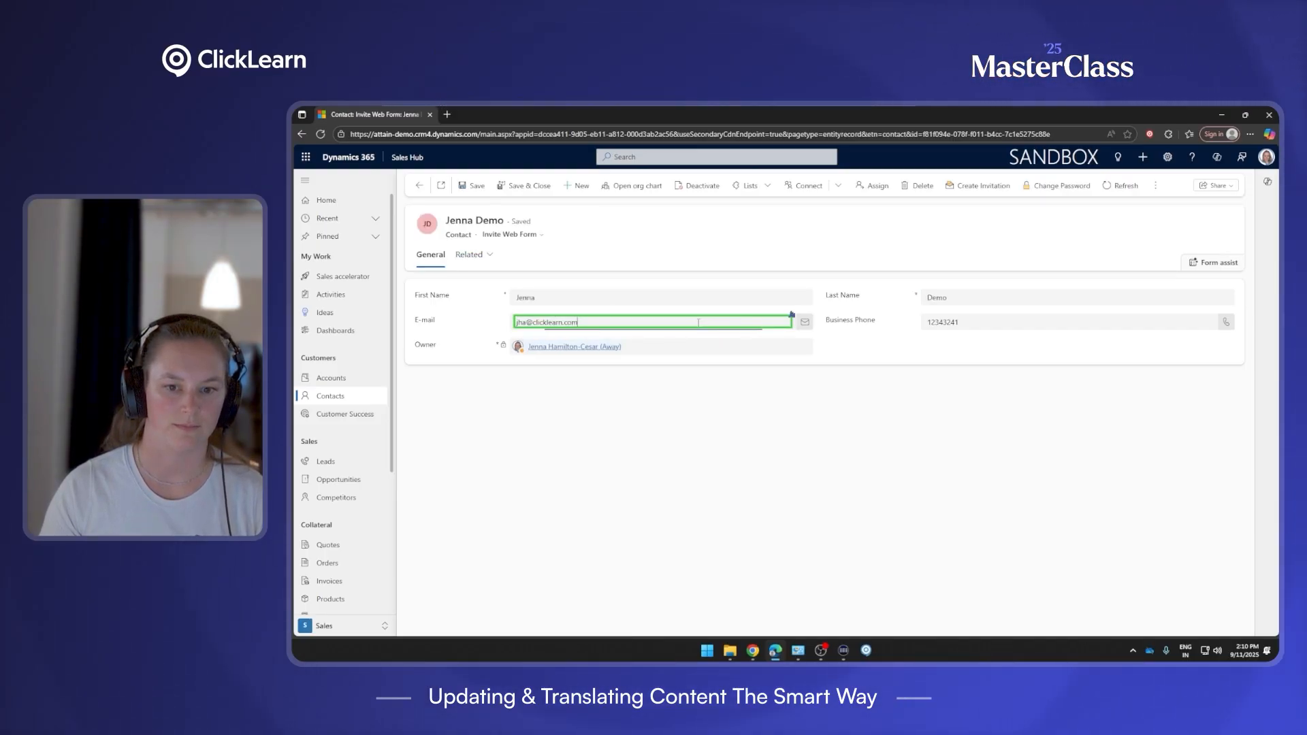
left_click(698, 322)
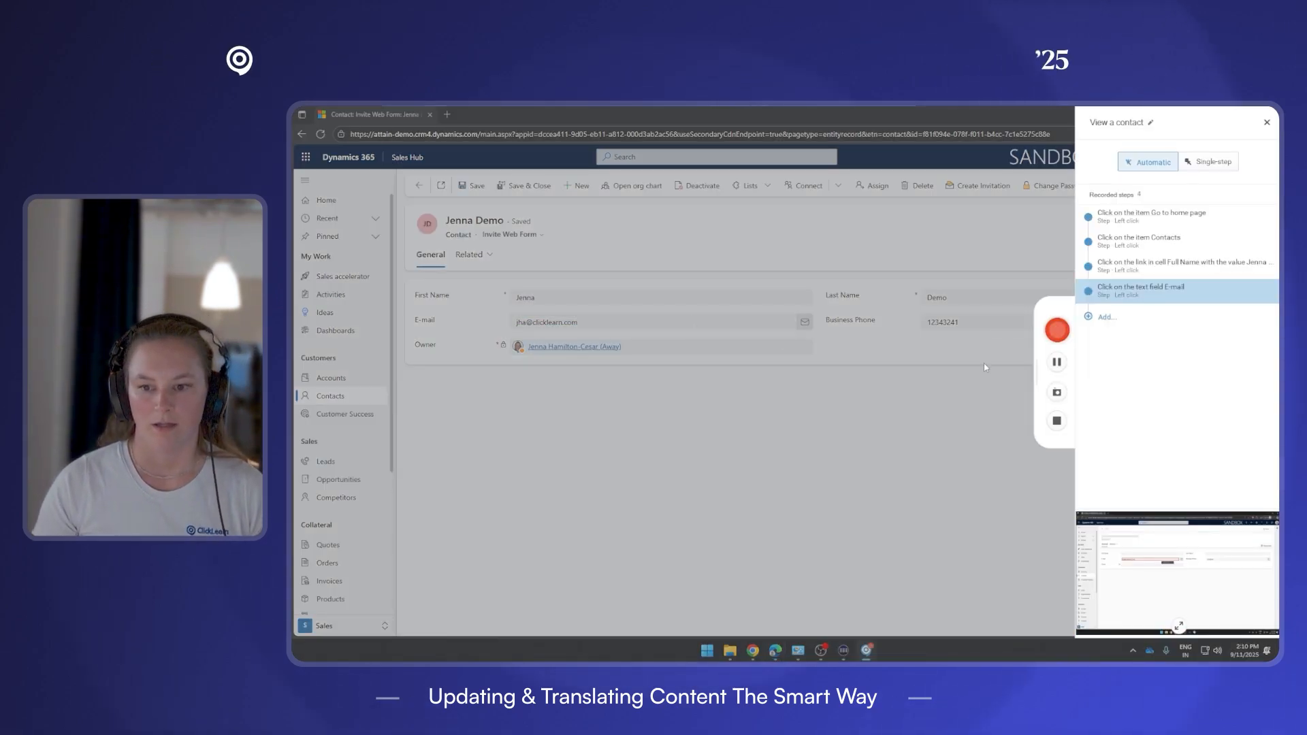
left_click(1056, 420)
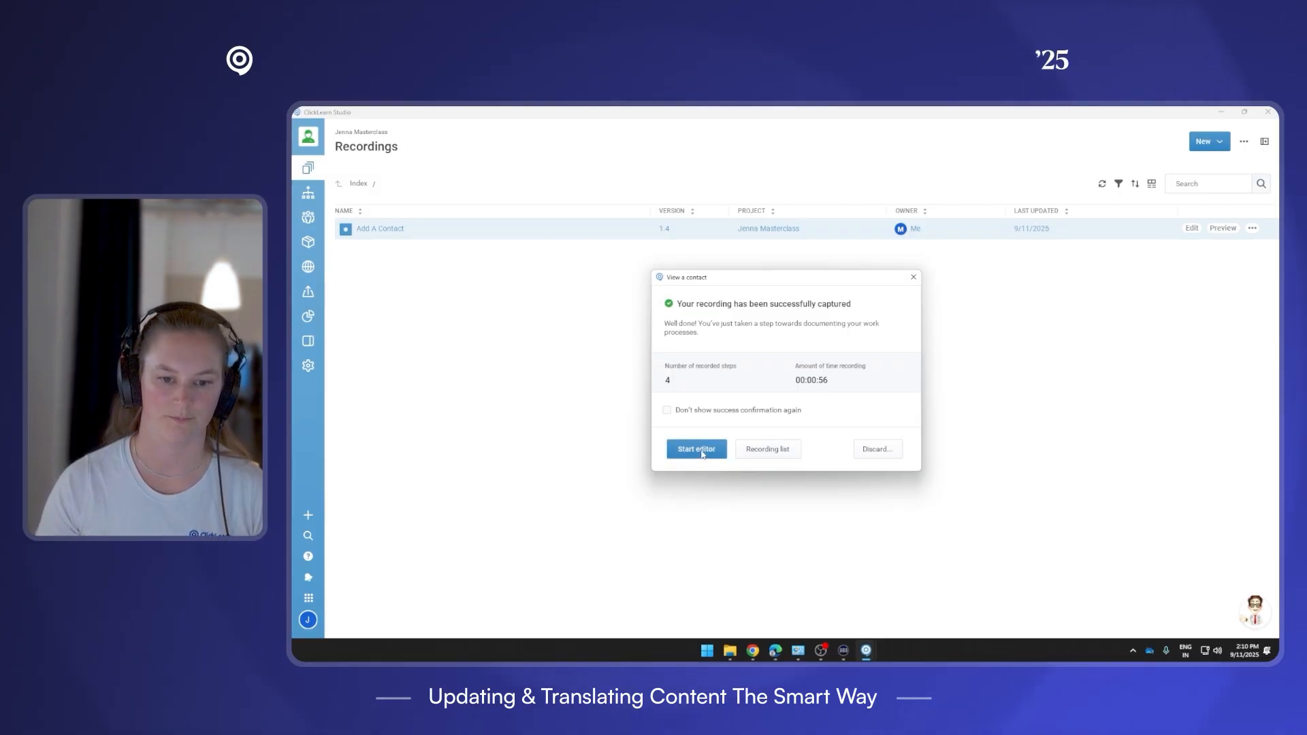
Open 'View a contact' in a maximized editor and review its four captured steps.
left_click(748, 455)
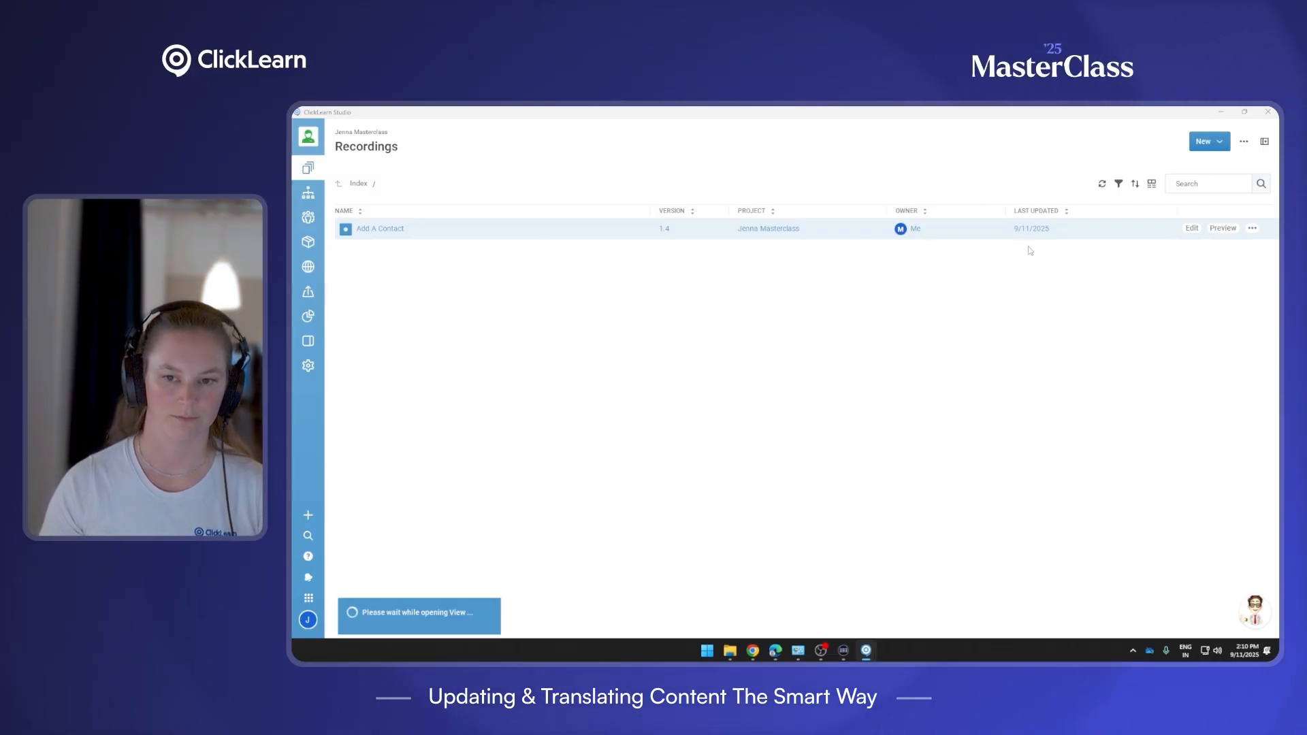
left_click(1043, 128)
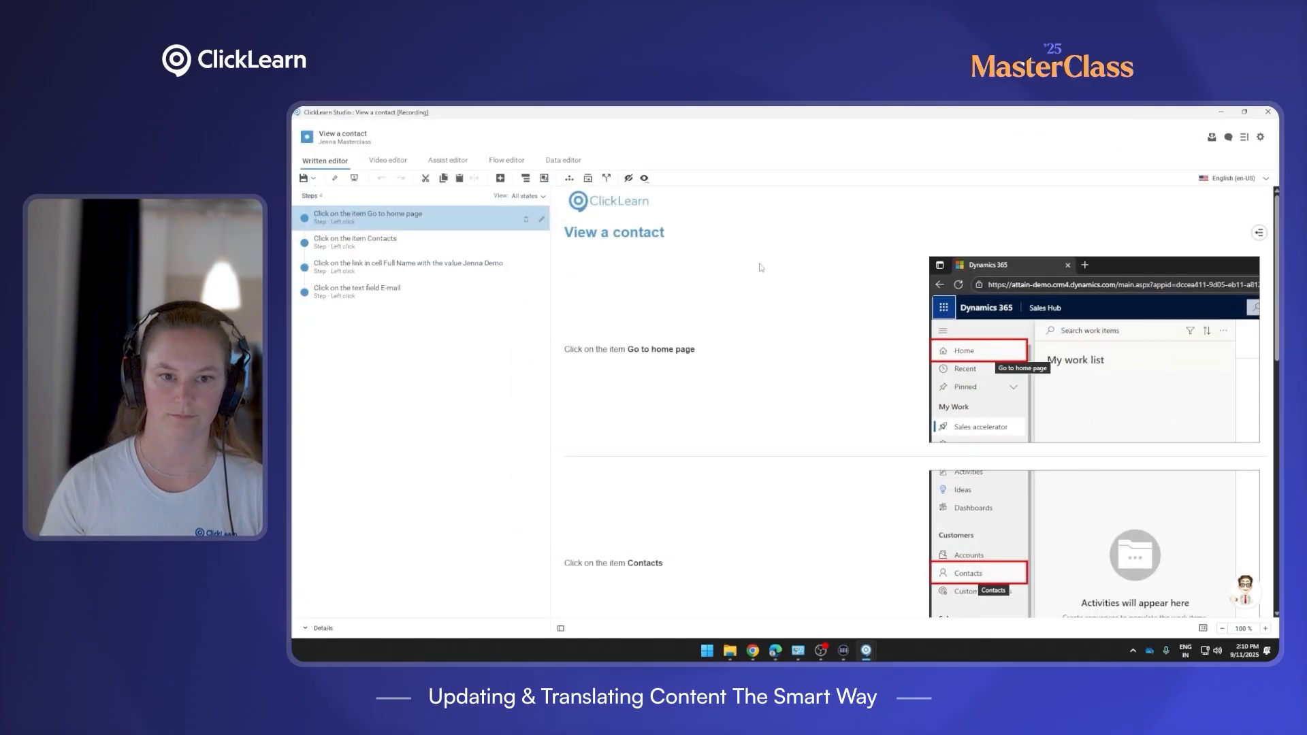
scroll(1263, 259, "down", 10)
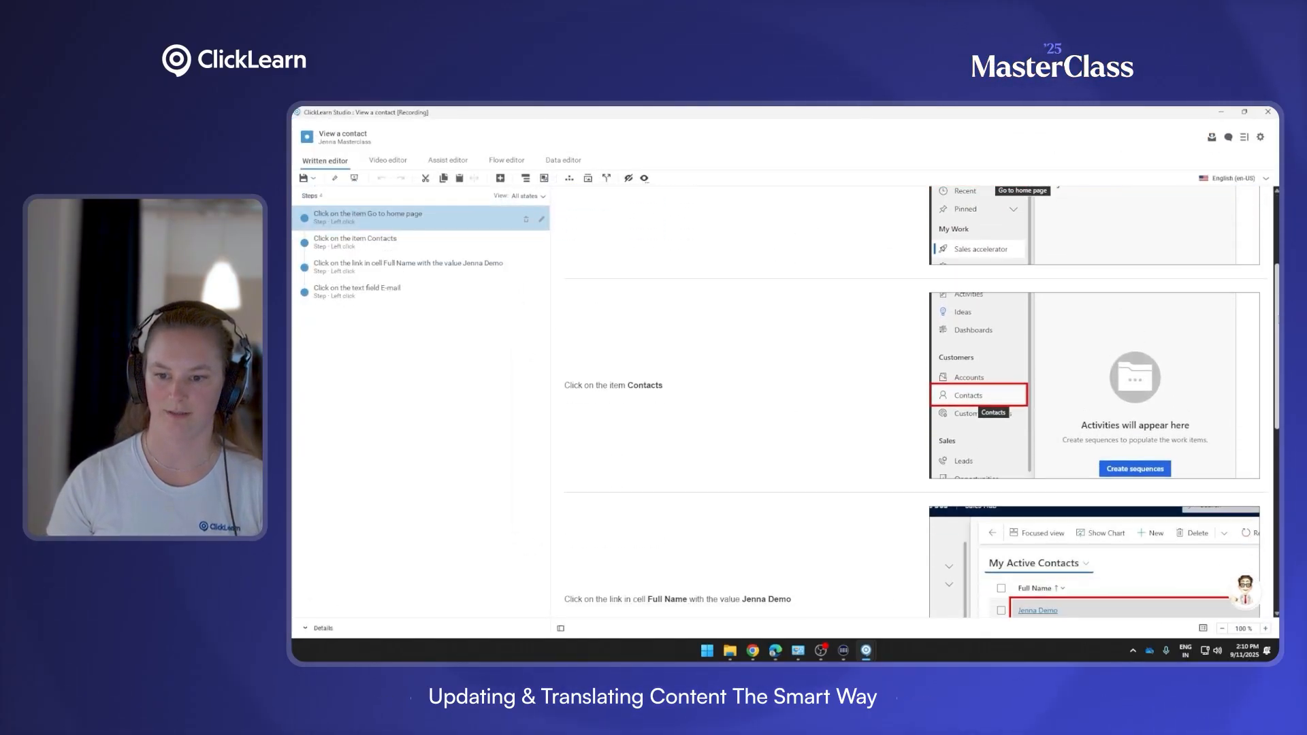
scroll(1263, 259, "up", 9)
scroll(1263, 258, "up", 1)
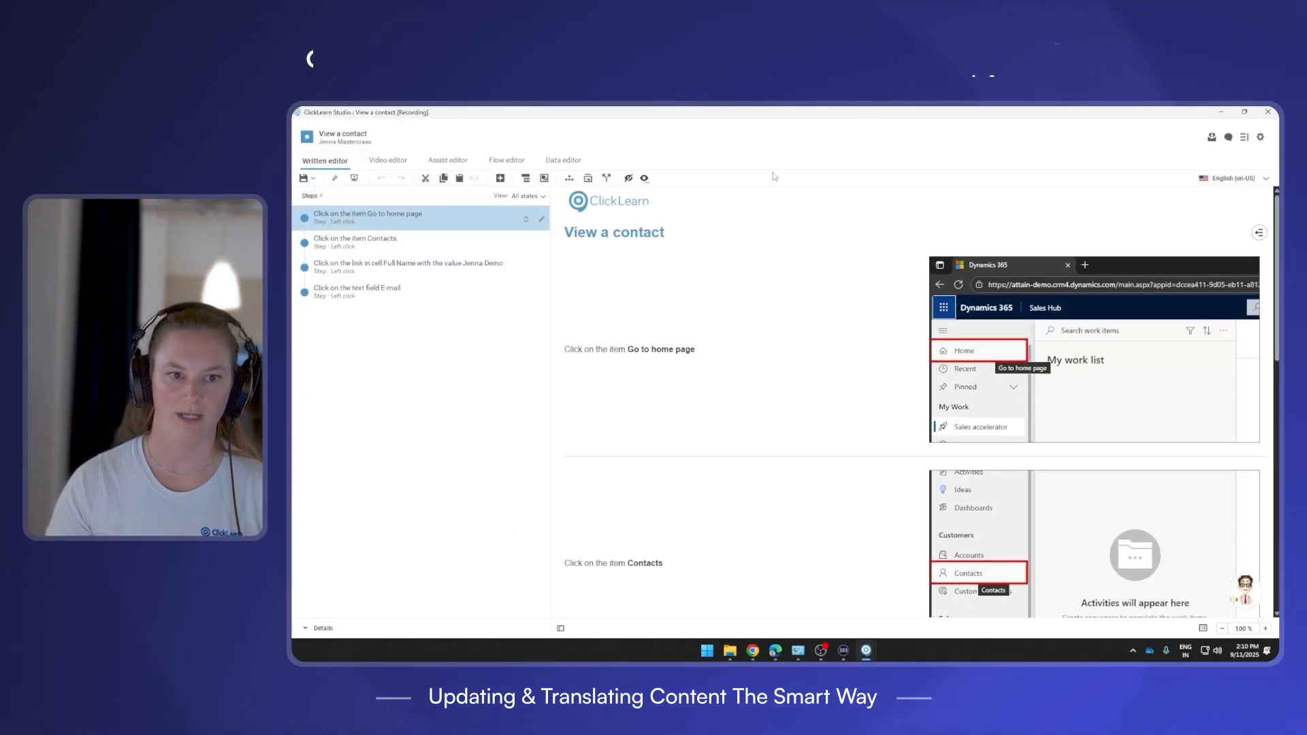
Show the per-step replay data in the Data editor, then check the Contacts list in Edge.
left_click(571, 163)
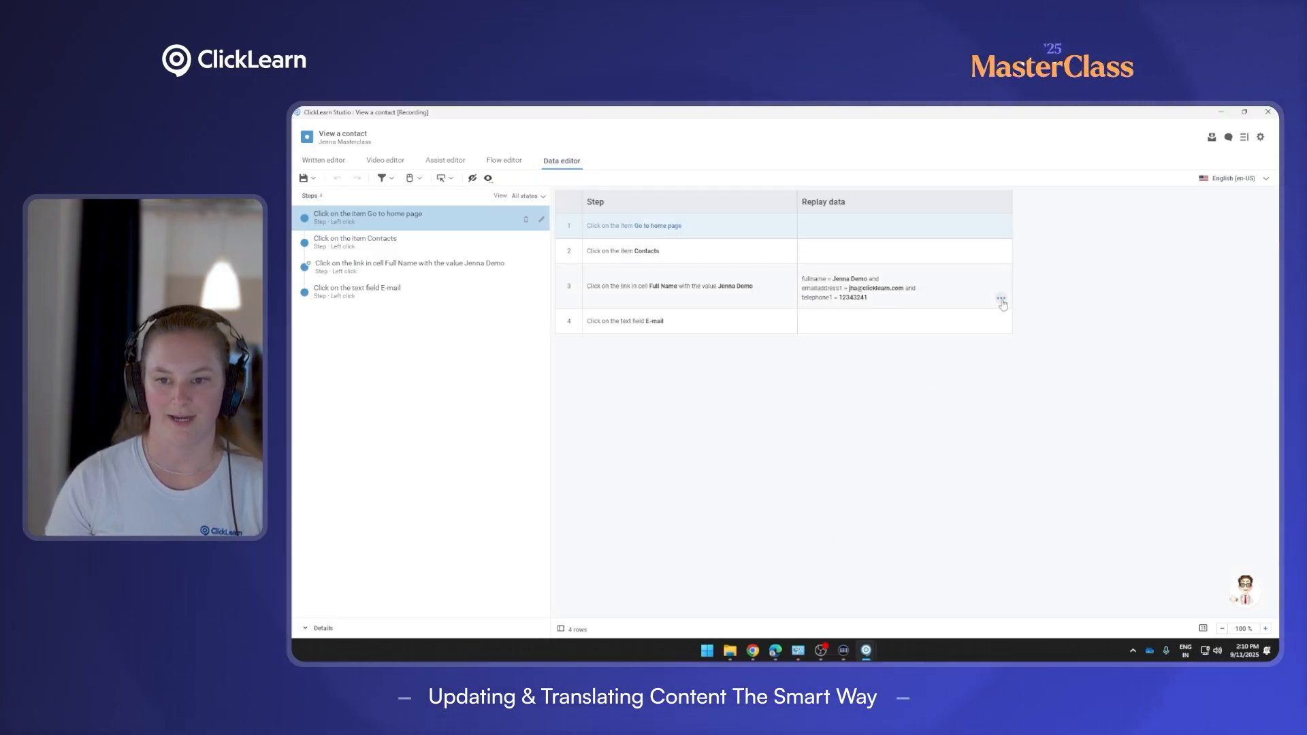
left_click(1001, 300)
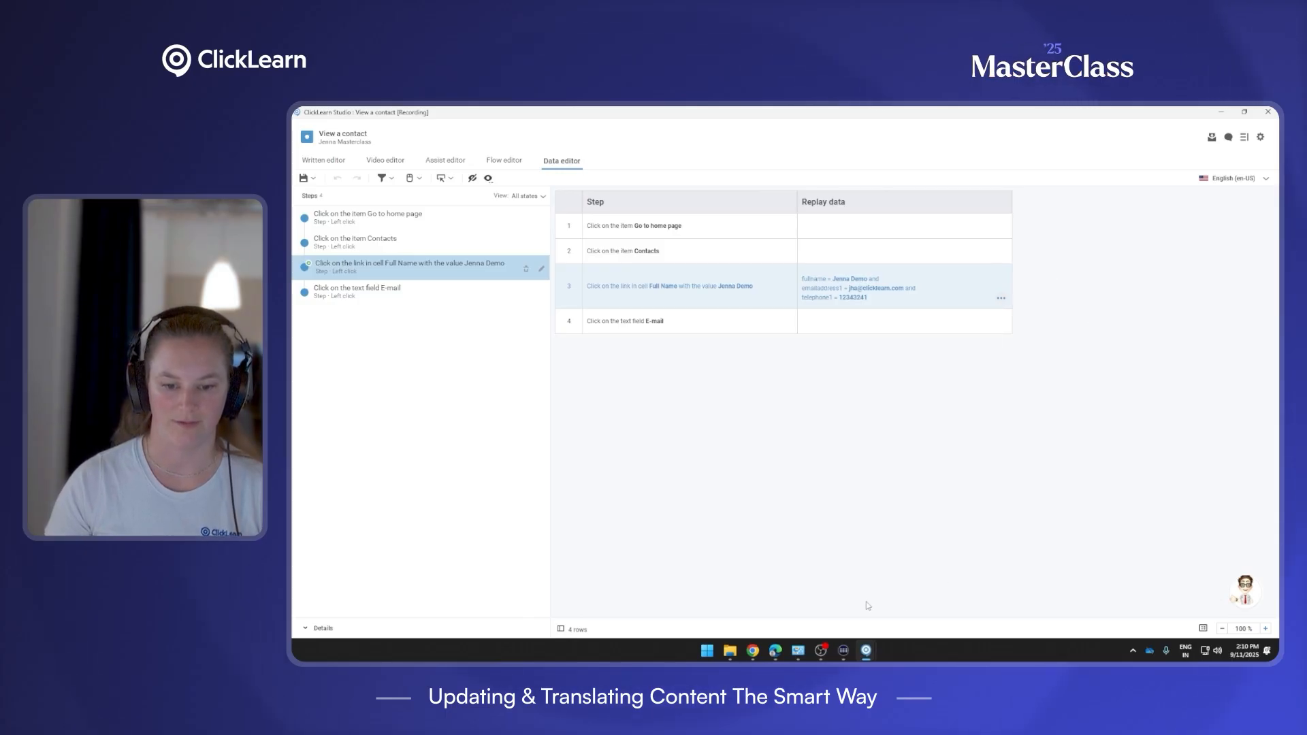
left_click(775, 651)
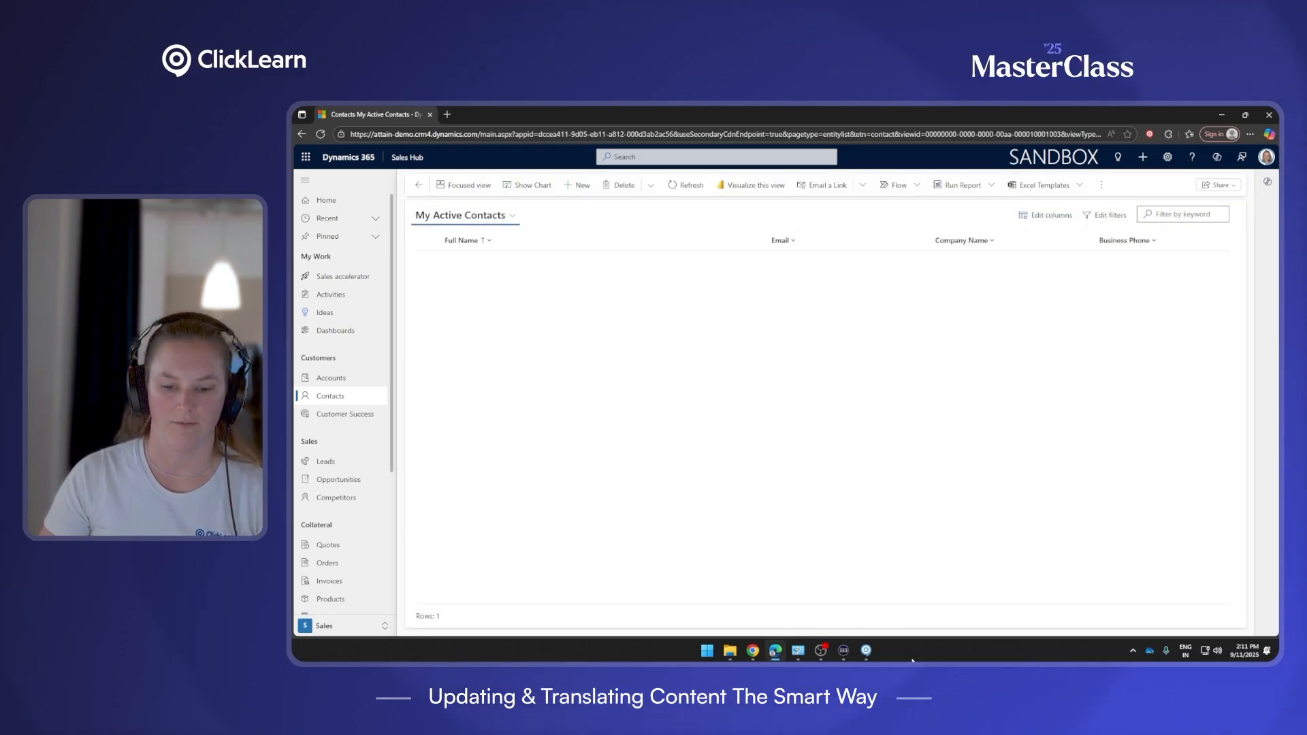
Shrink ClickLearn Studio beside the Contacts list and open step 3's replay data options.
mouse_move(871, 653)
left_click(919, 582)
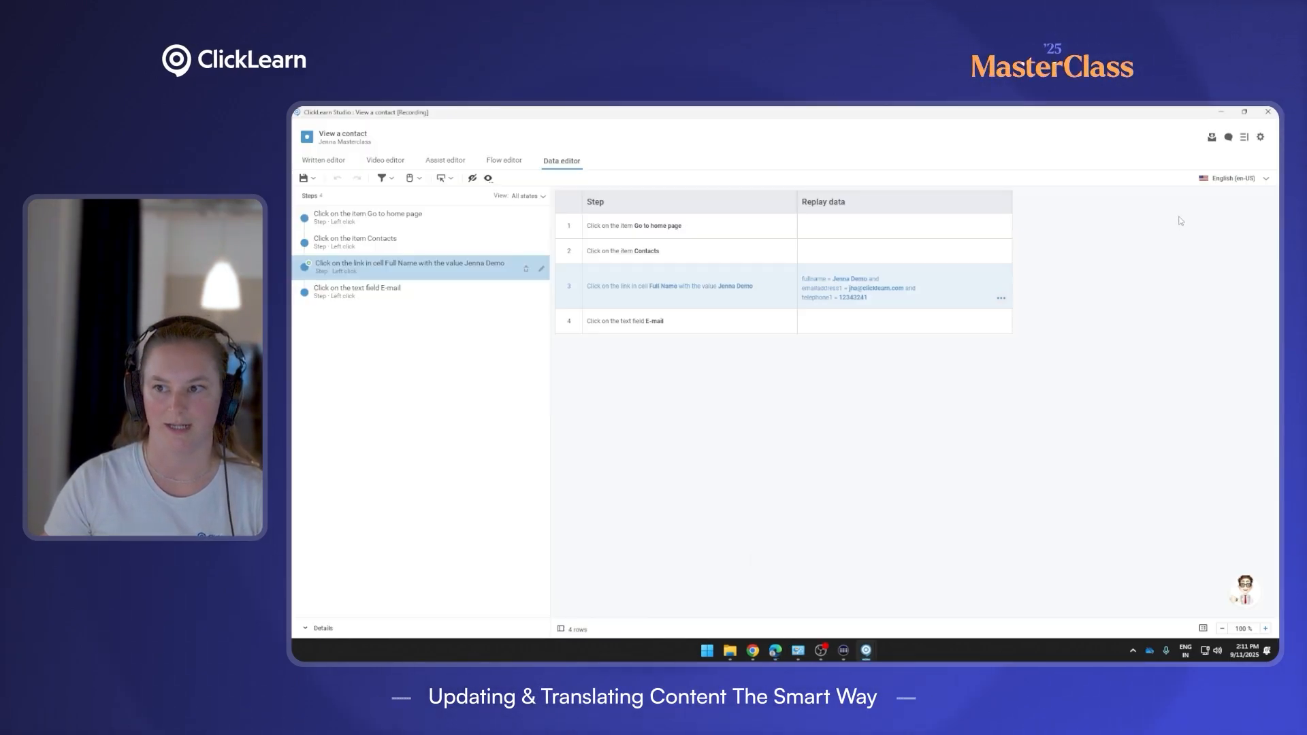
key("super+Down")
left_click_drag(913, 129, 1012, 322)
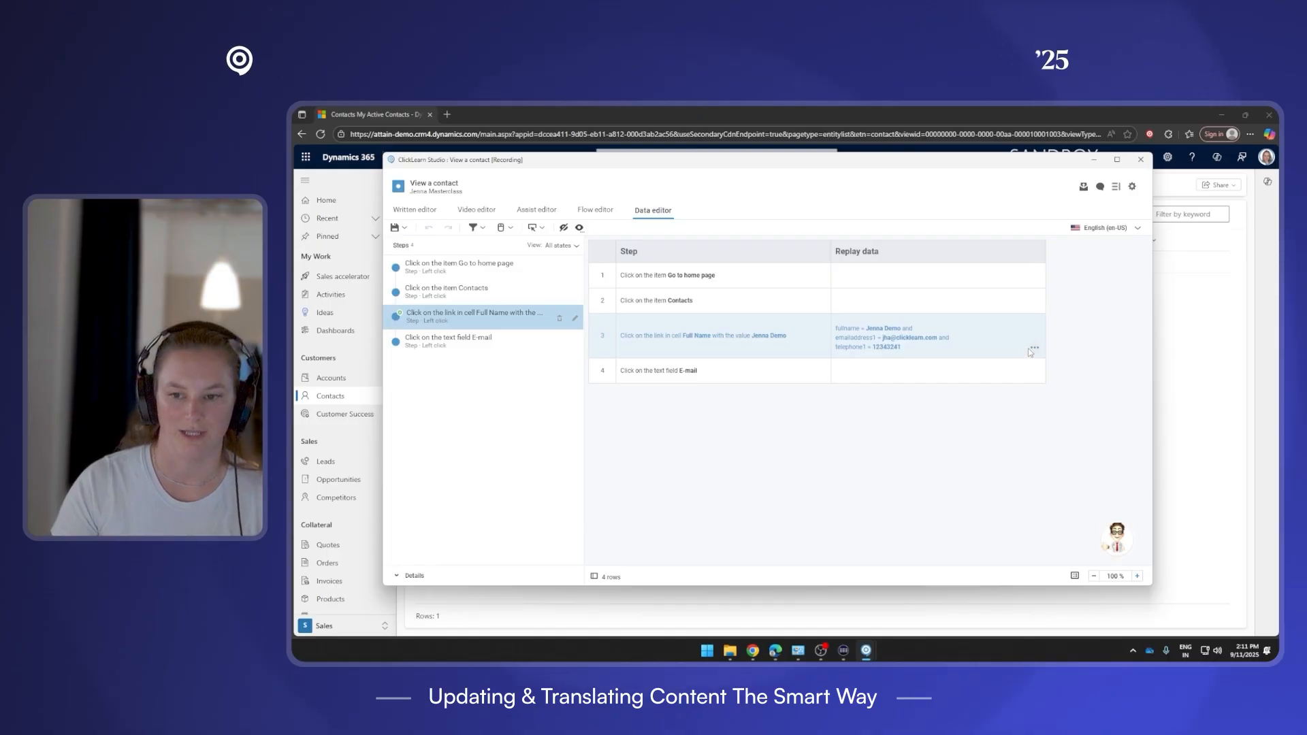
left_click(1034, 348)
Make step 3 use best-match filters on fullname, email address and telephone1, and save.
left_click(980, 368)
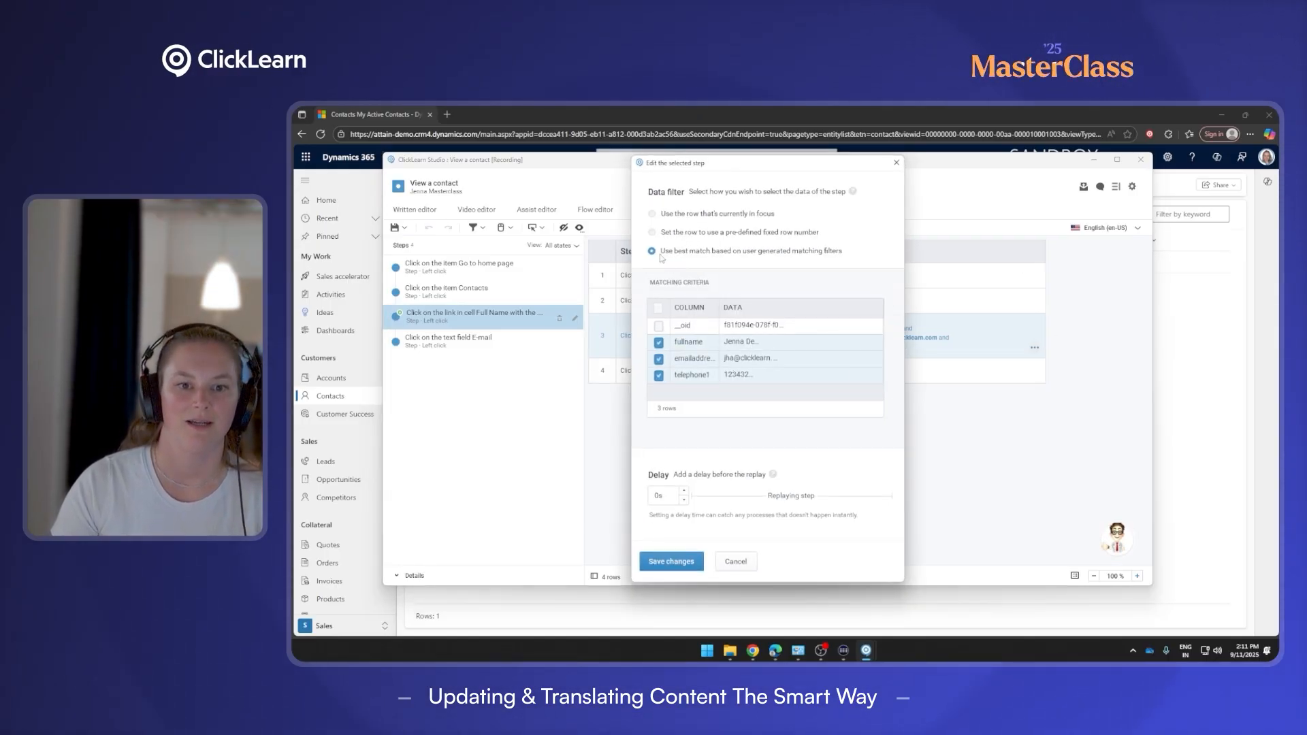
left_click(652, 214)
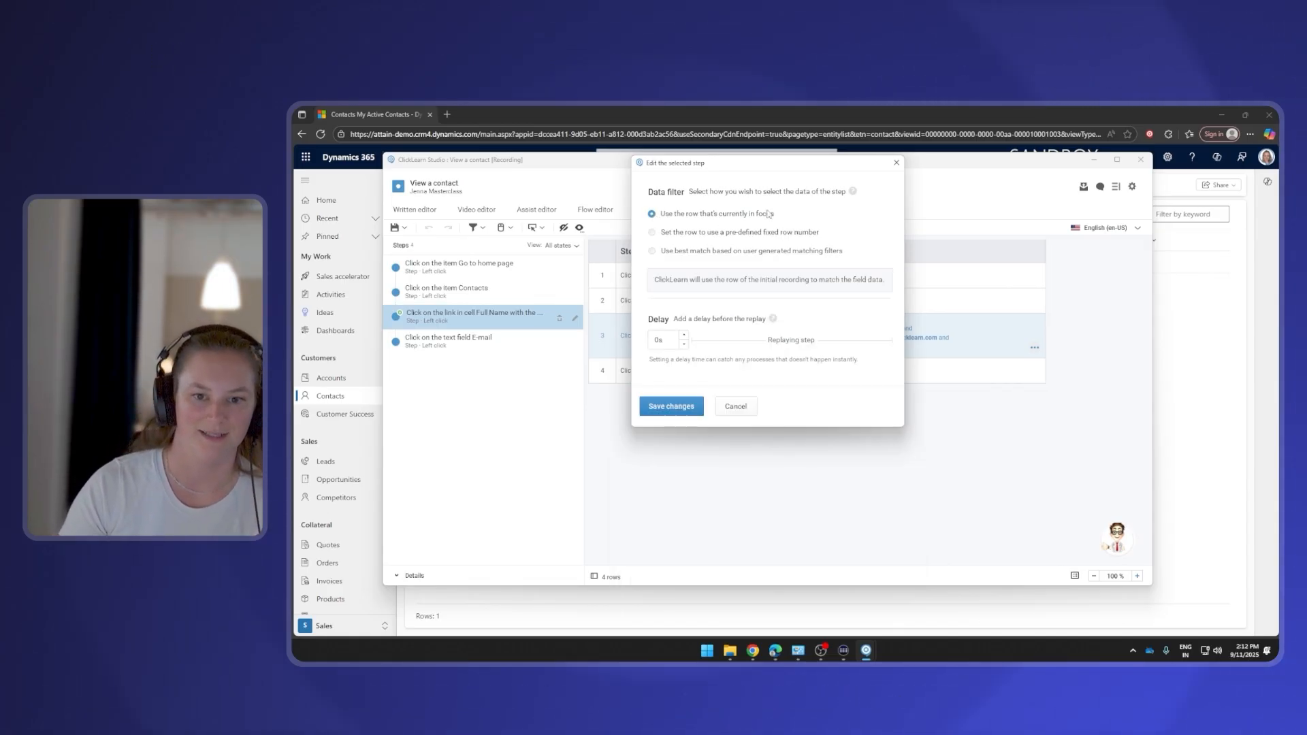
left_click(652, 251)
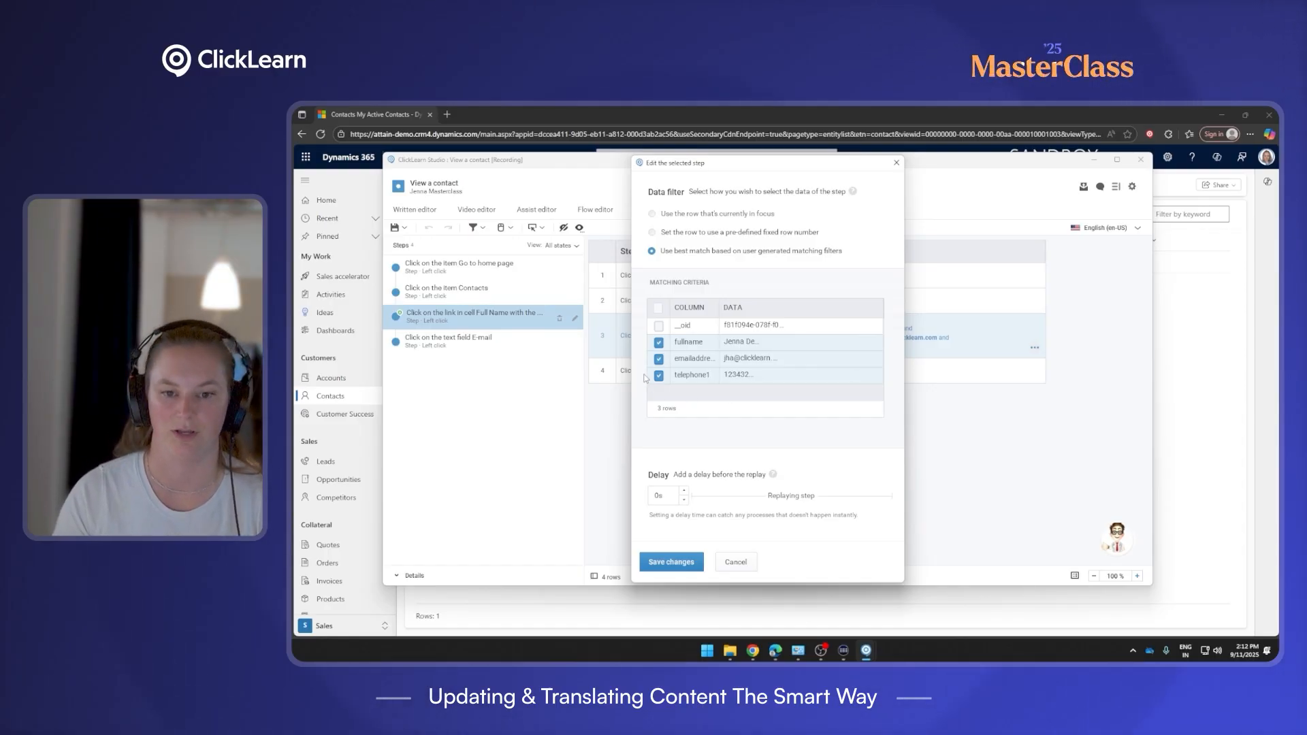
left_click(749, 375)
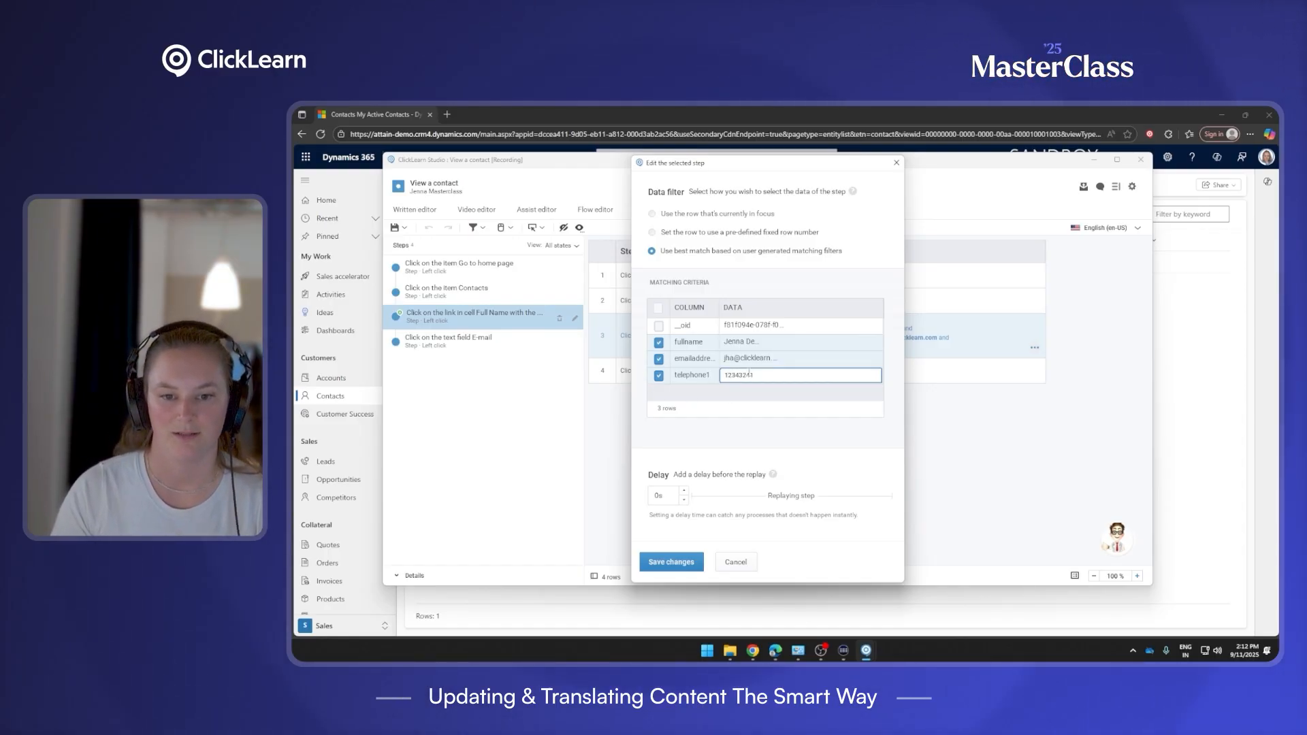
left_click(659, 376)
left_click(658, 358)
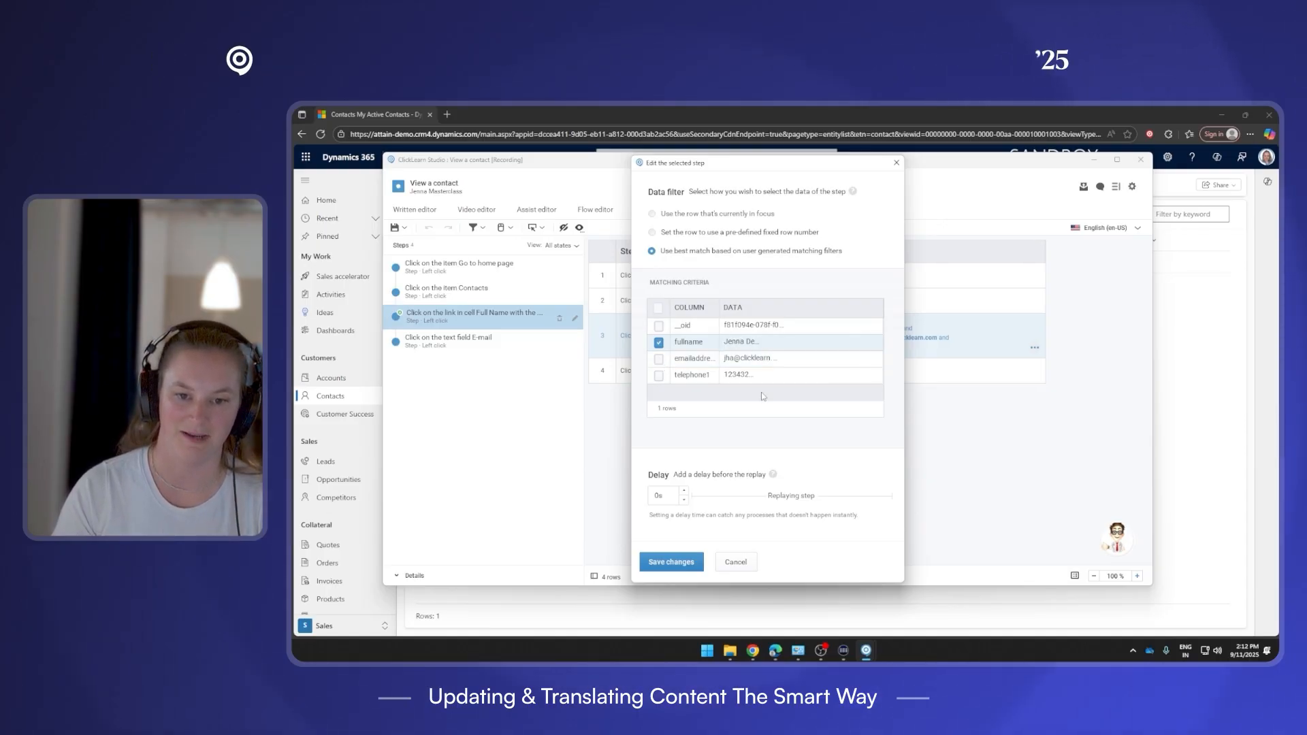
left_click(659, 374)
left_click(658, 359)
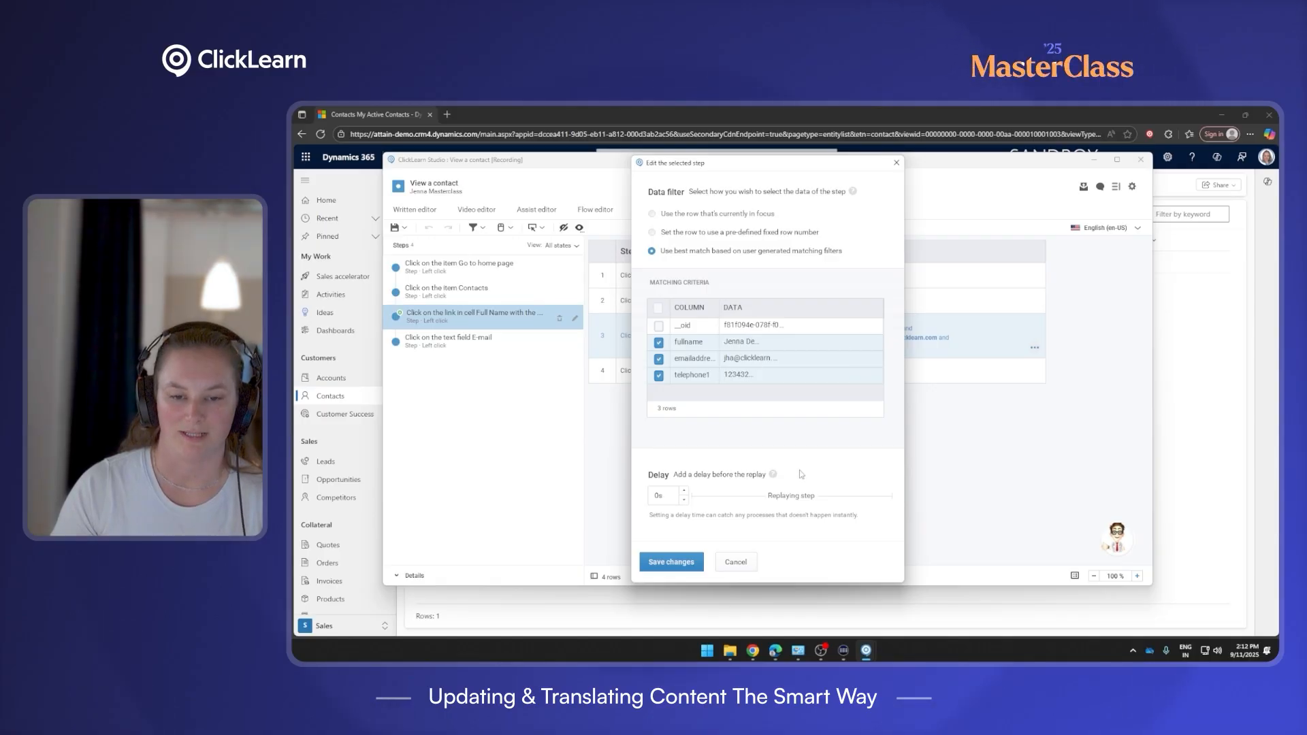
left_click(671, 561)
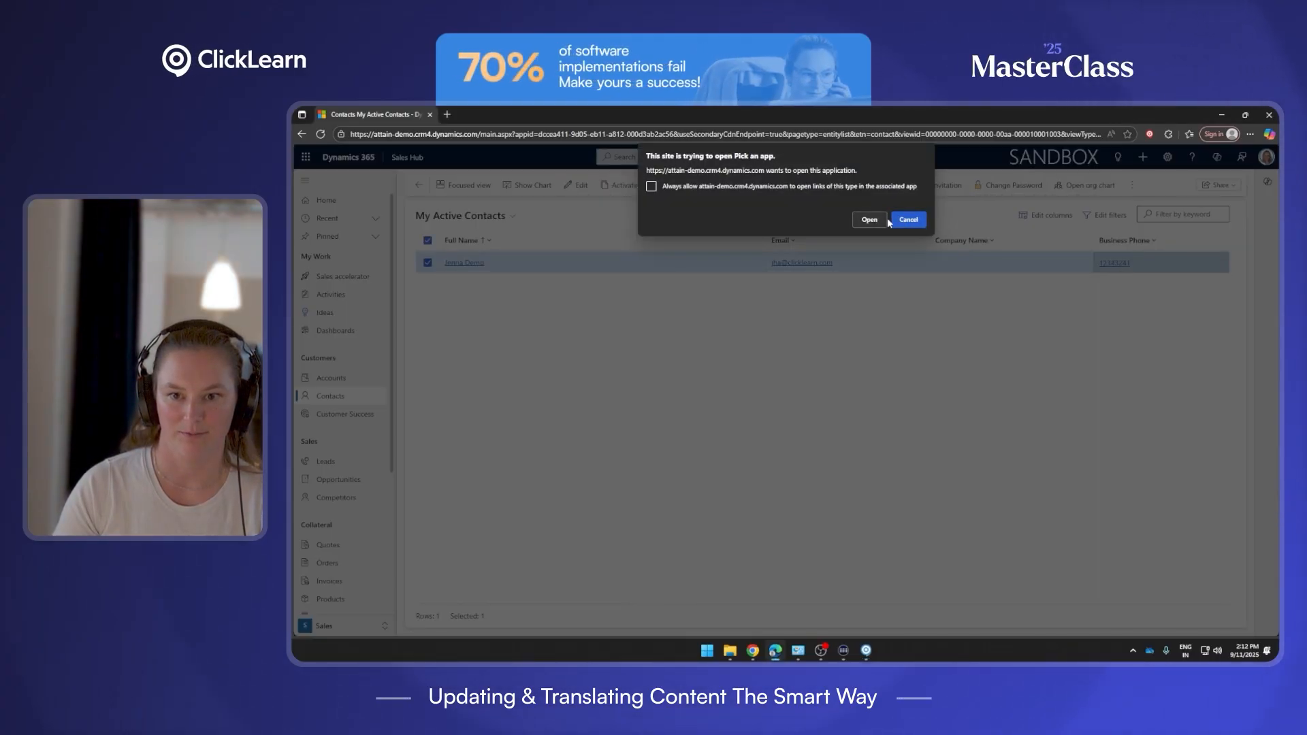
Dismiss the open-app prompt and replace the contact's Business Phone with a new number.
left_click(904, 221)
left_click(464, 262)
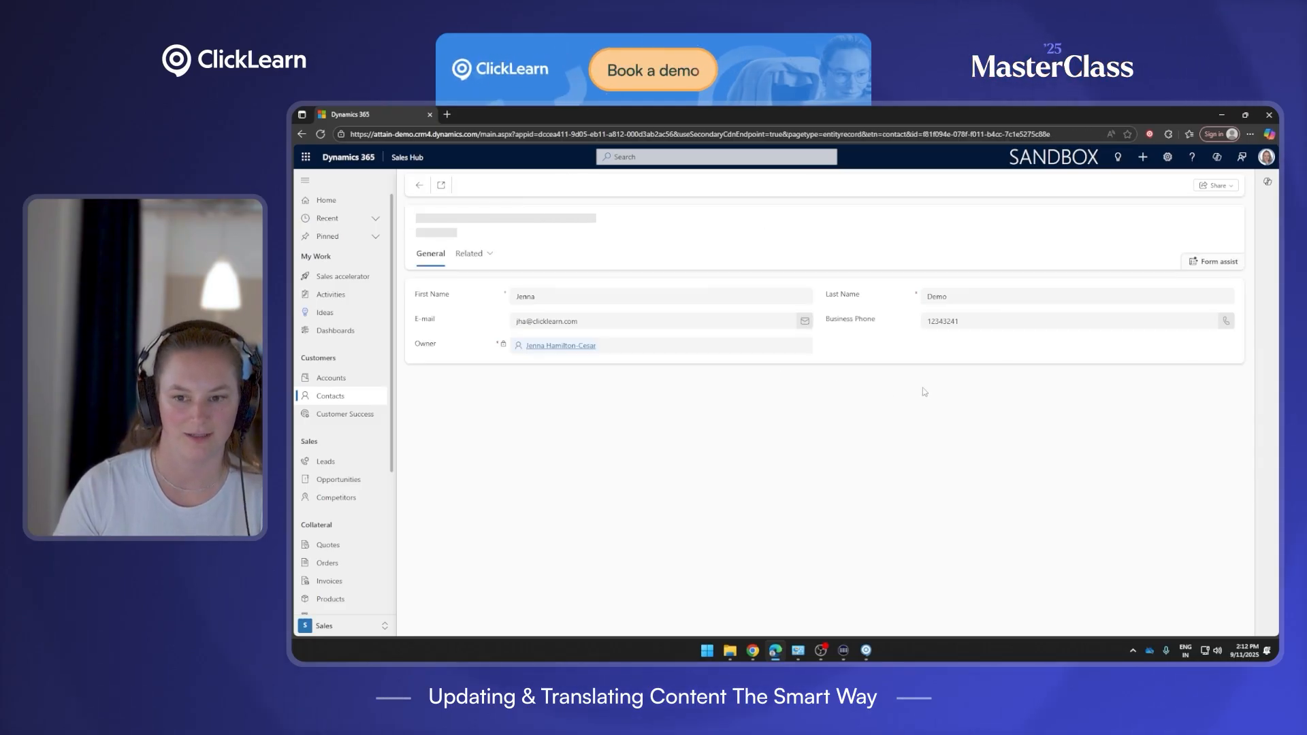
left_click_drag(983, 330, 919, 325)
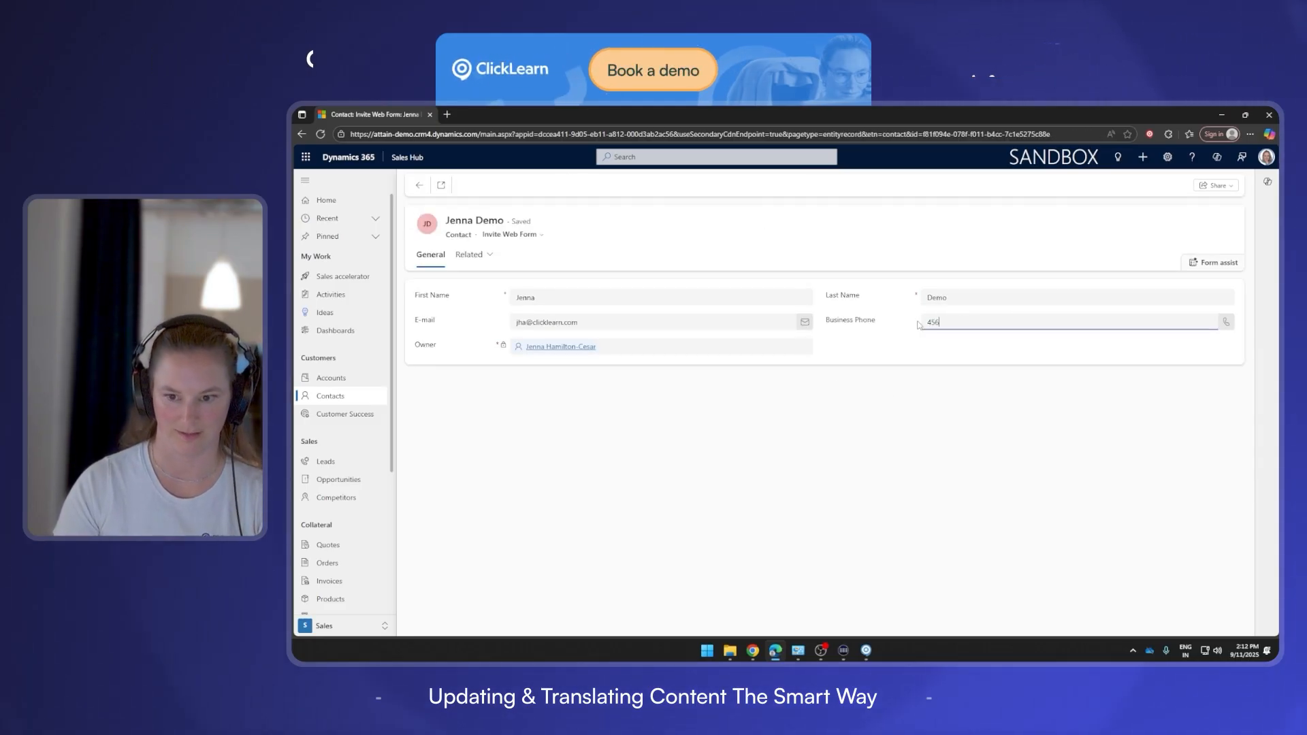
Change the e-mail ending from .com to .dk and Save & Close the contact.
left_click(595, 320)
key("shift+Left")
key("shift+Left")
key("shift+Left")
key("shift+Left")
key("BackSpace")
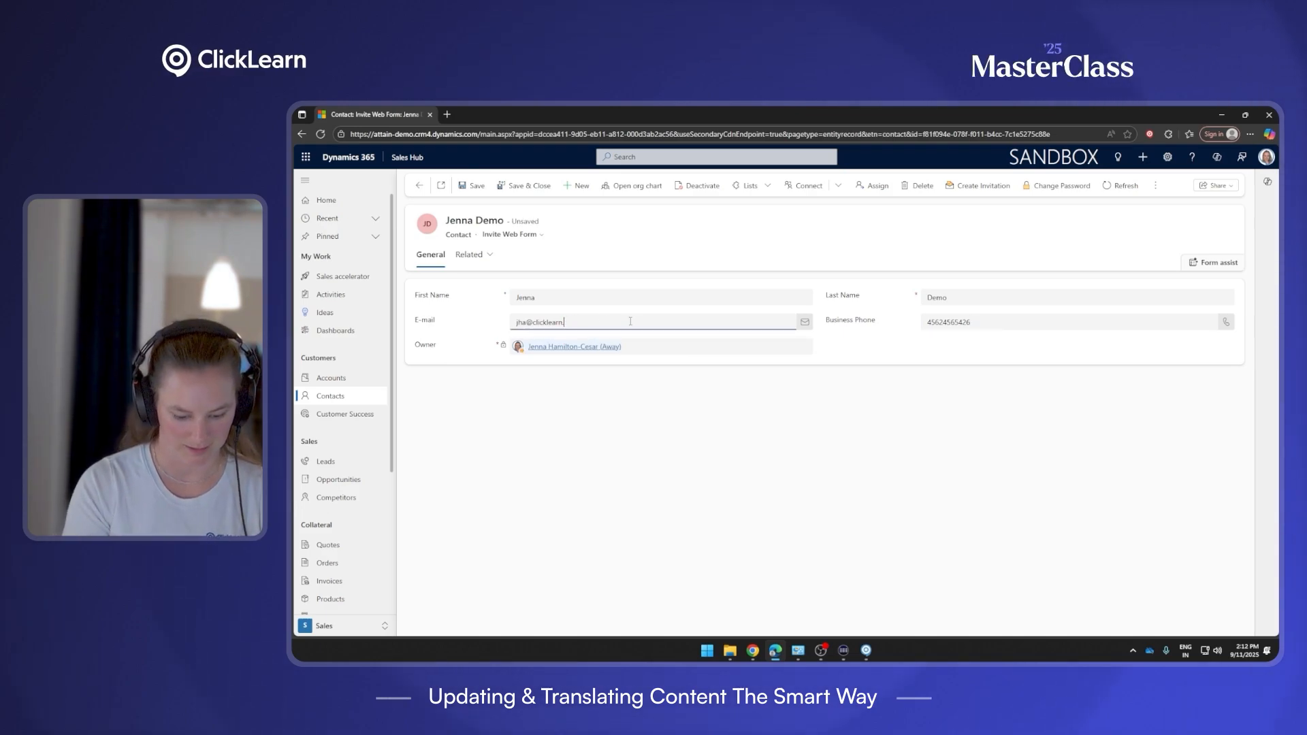
type(".dk")
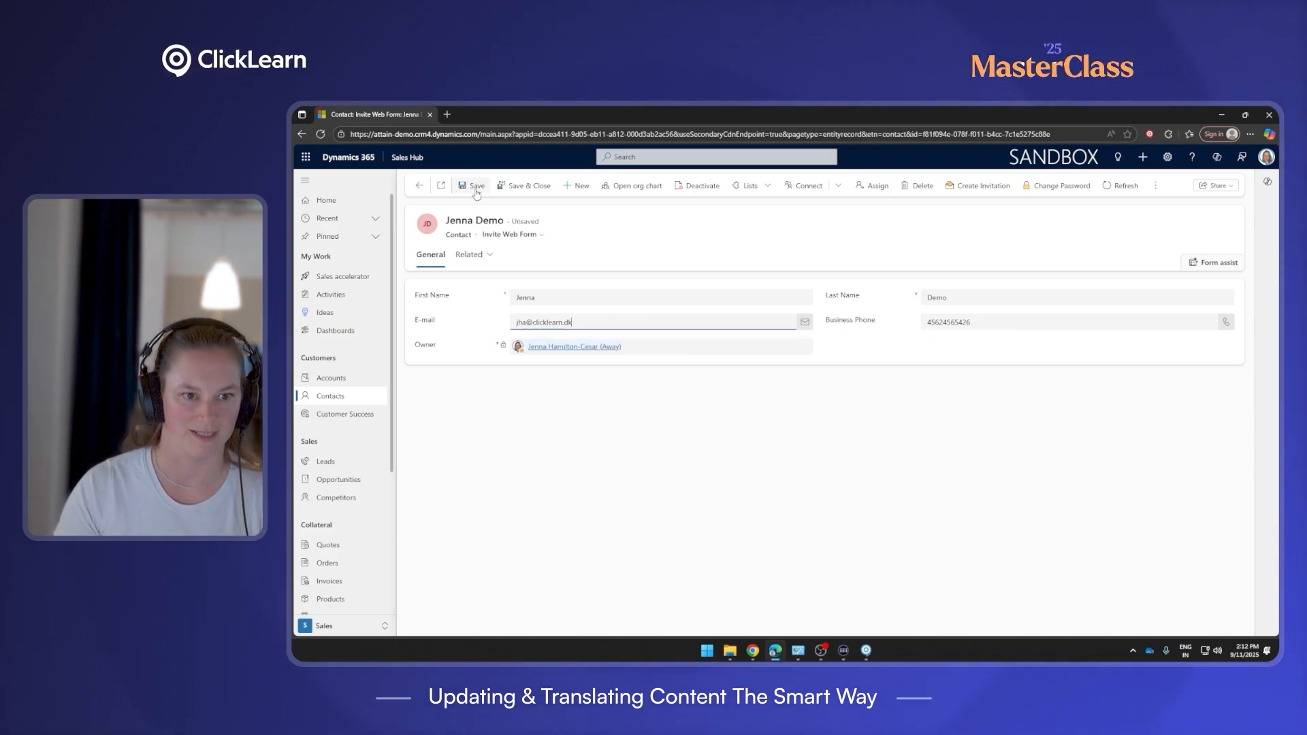
left_click(512, 191)
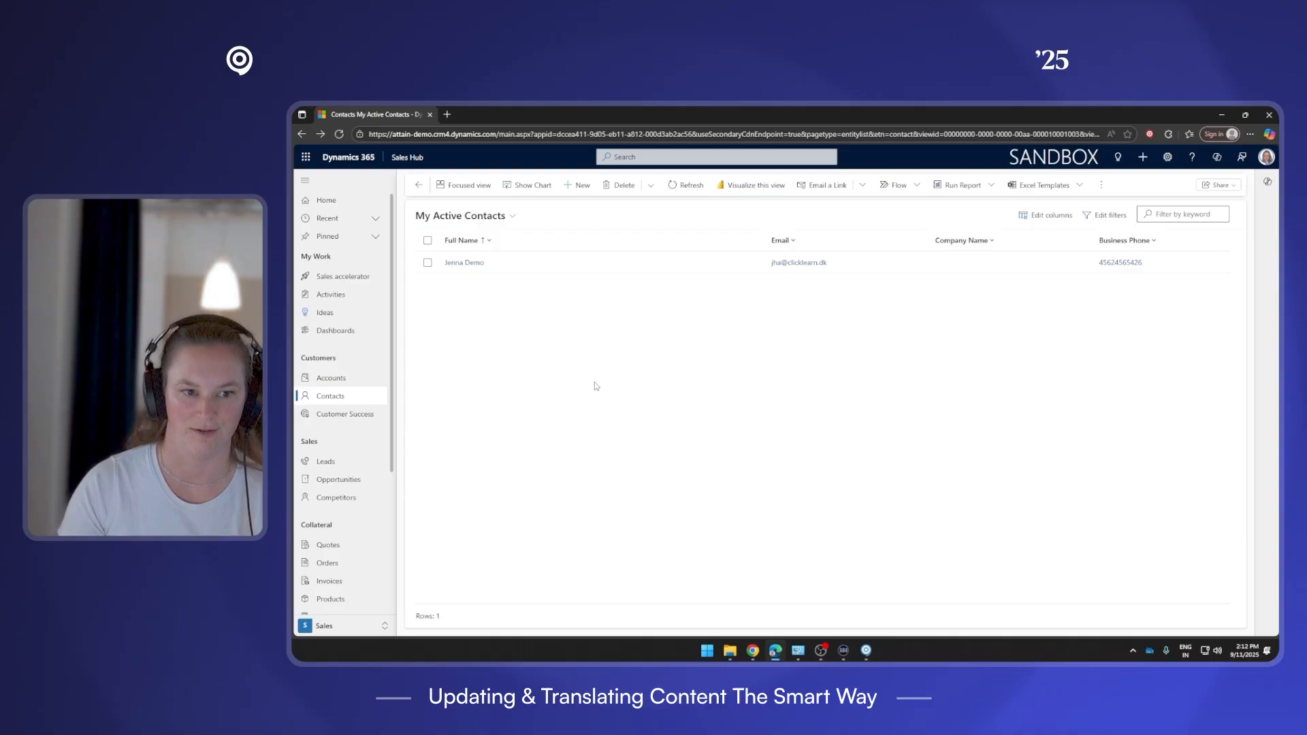
Return to ClickLearn Studio, close the recording editor and save the changes.
left_click(343, 275)
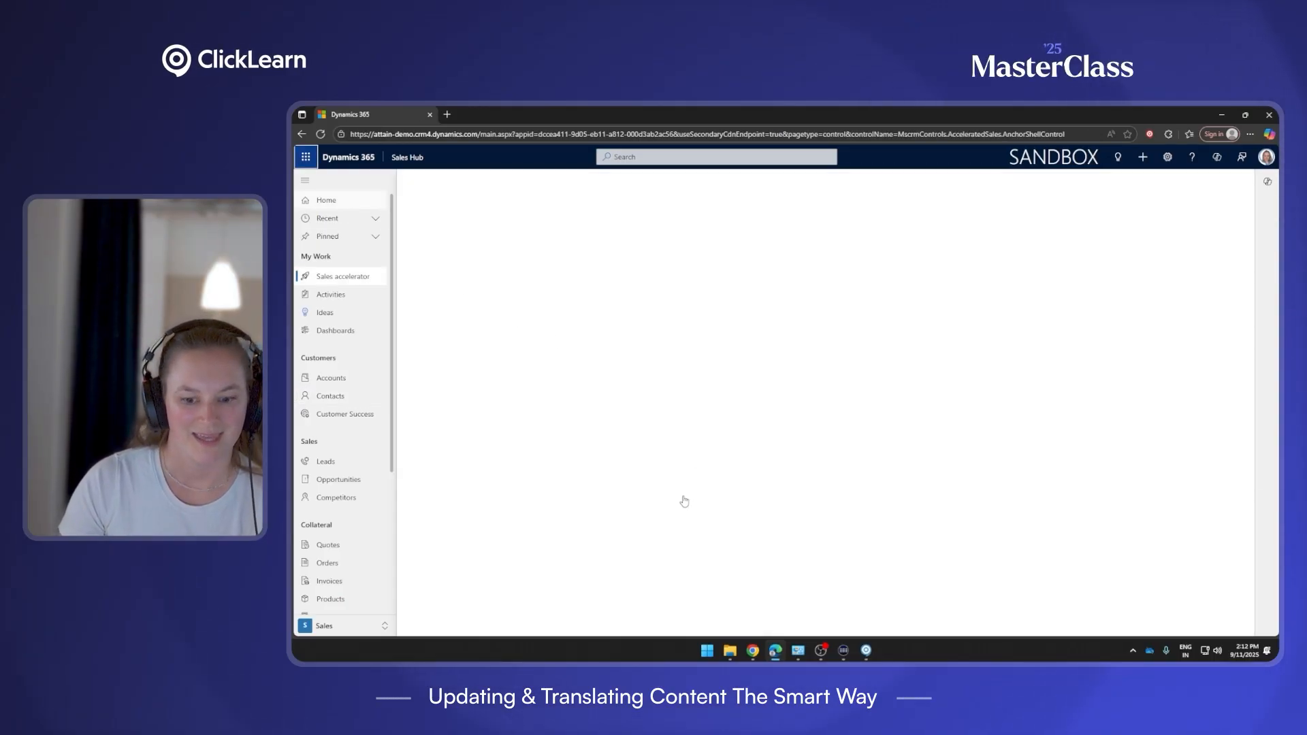
mouse_move(866, 650)
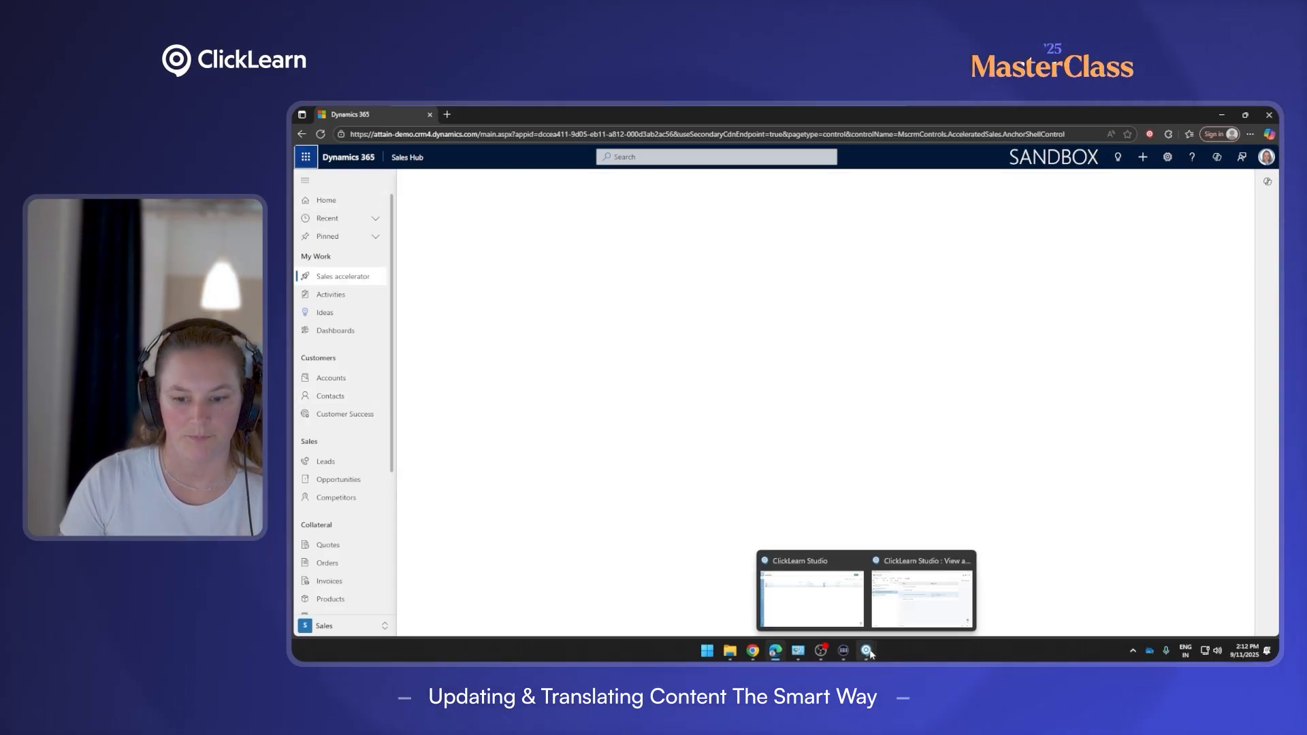
left_click(918, 618)
left_click(1141, 160)
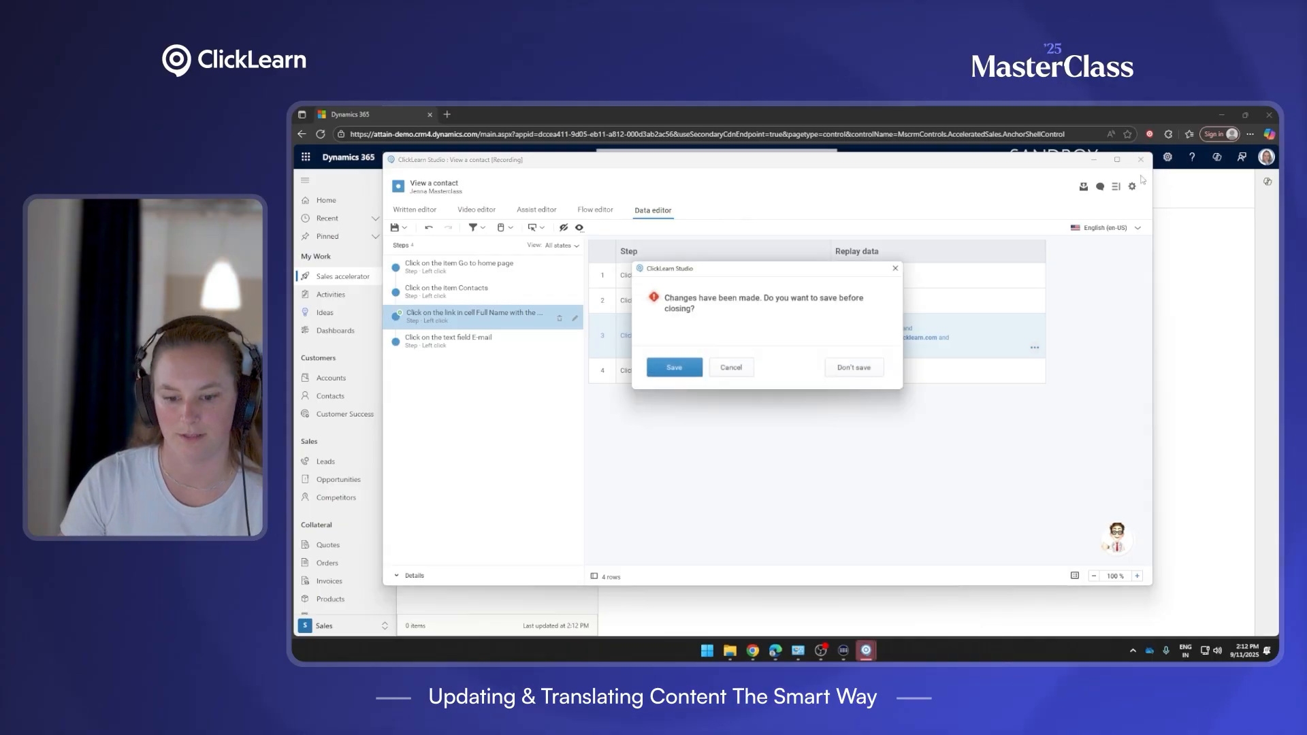
left_click(670, 367)
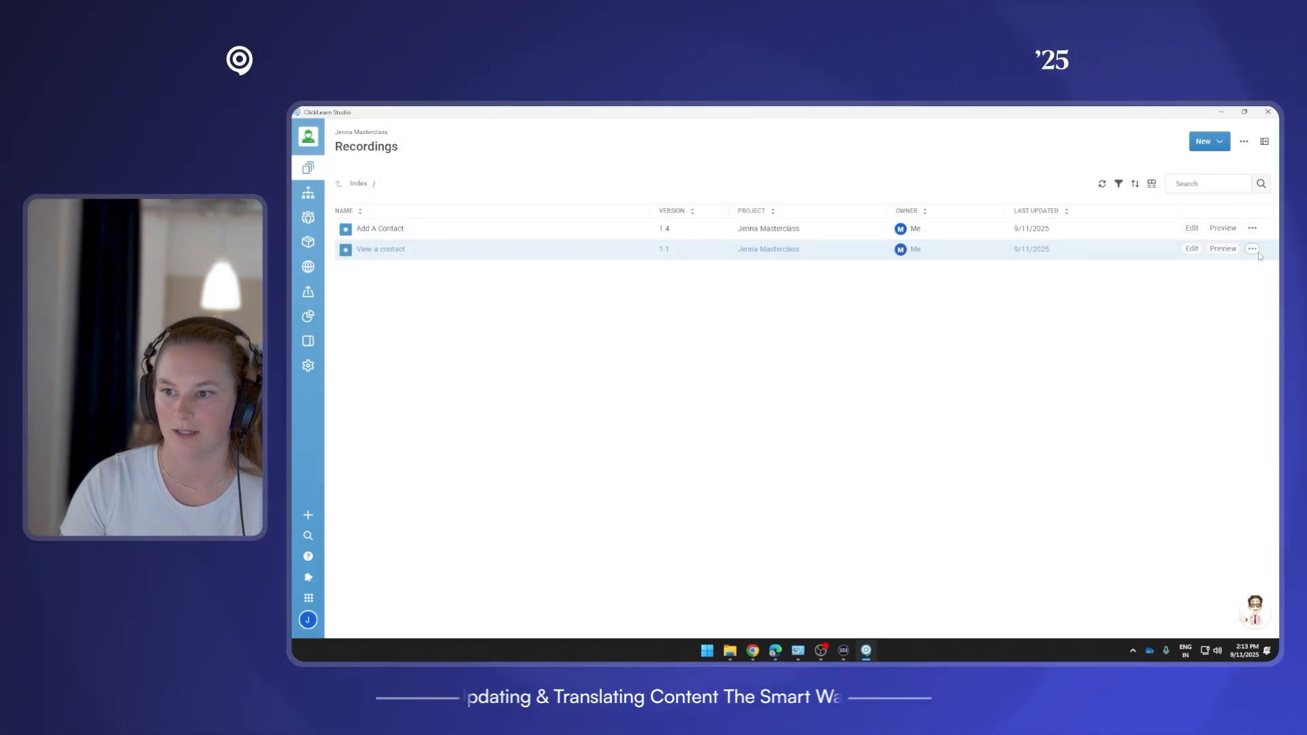
Start a replay of the View a contact recording past the setup screen.
left_click(1251, 248)
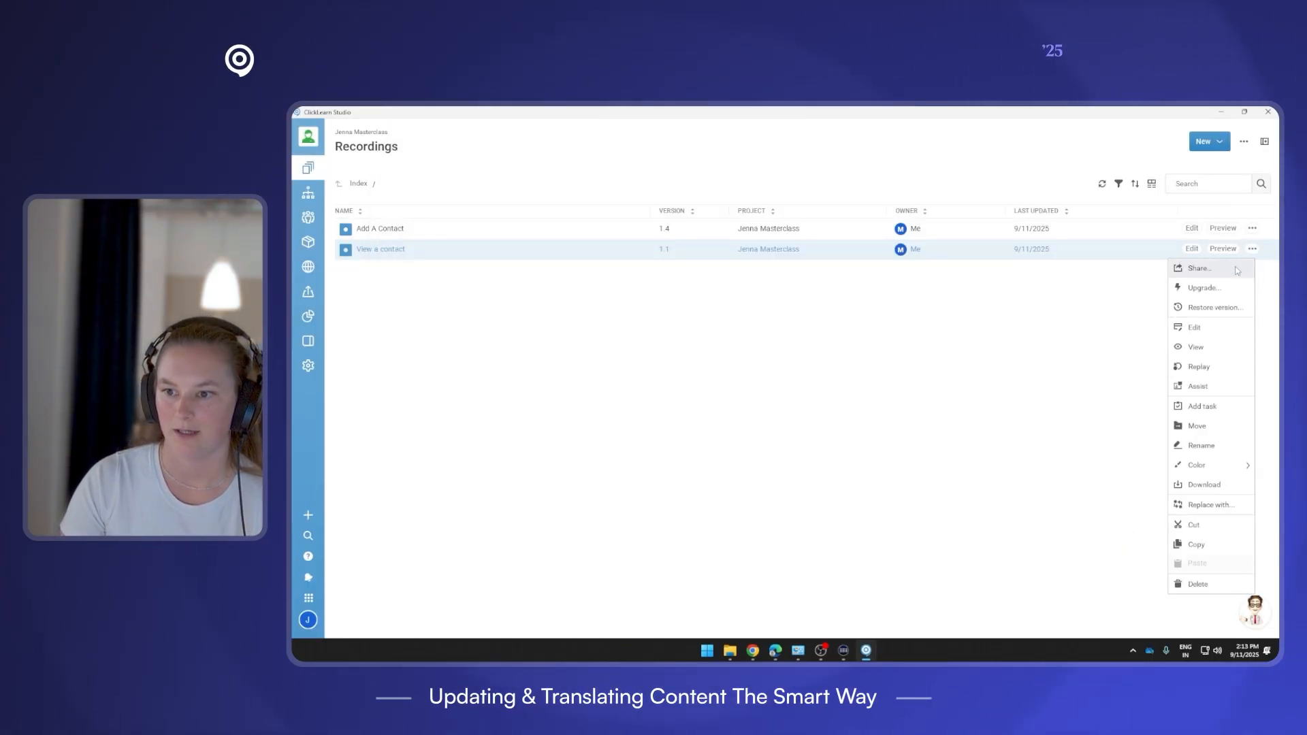
left_click(1213, 370)
left_click(680, 451)
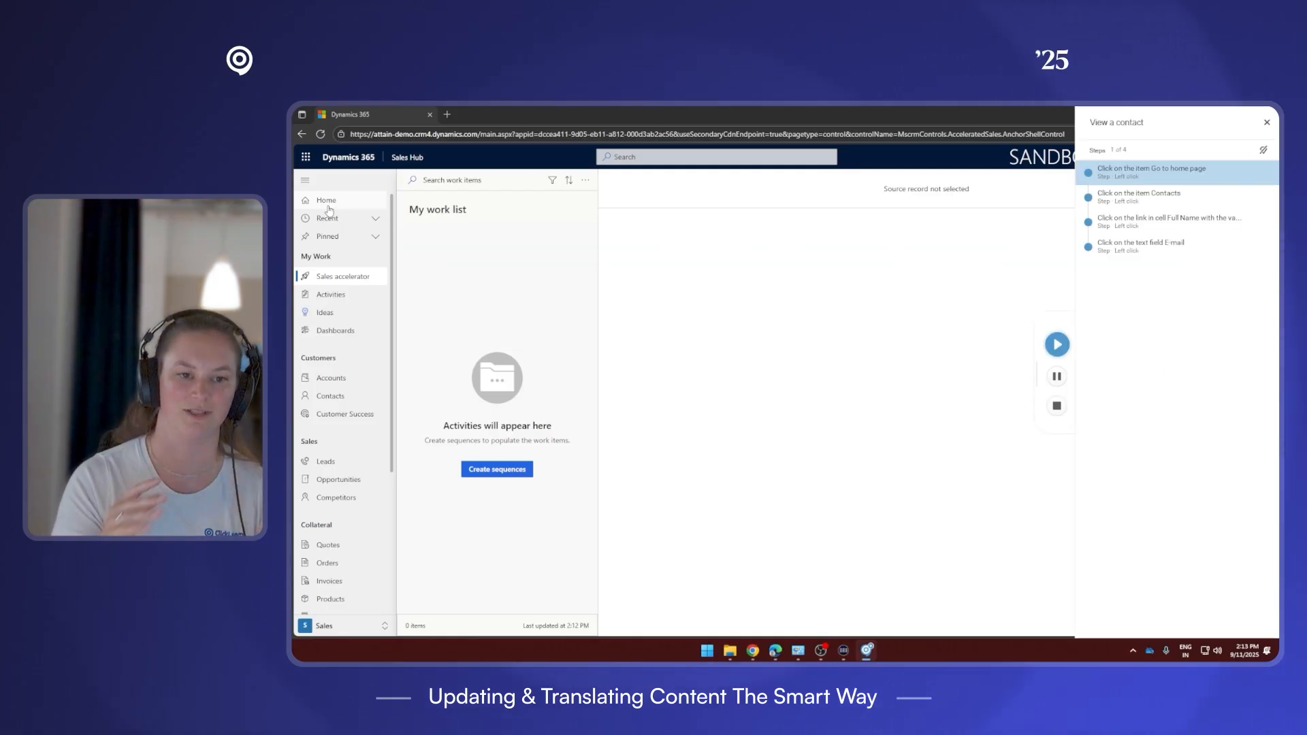
Replay View a contact until step 3 halts with 'The data has changed'.
left_click(1063, 349)
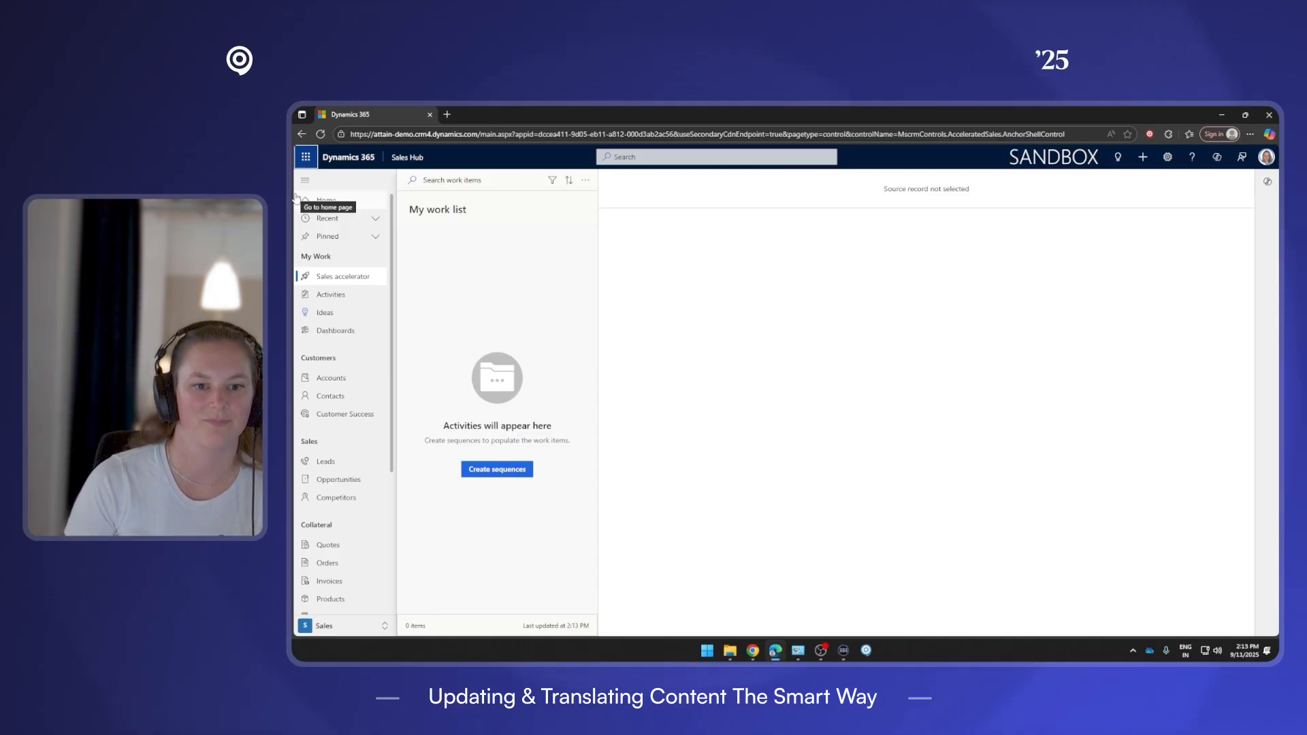
left_click(299, 395)
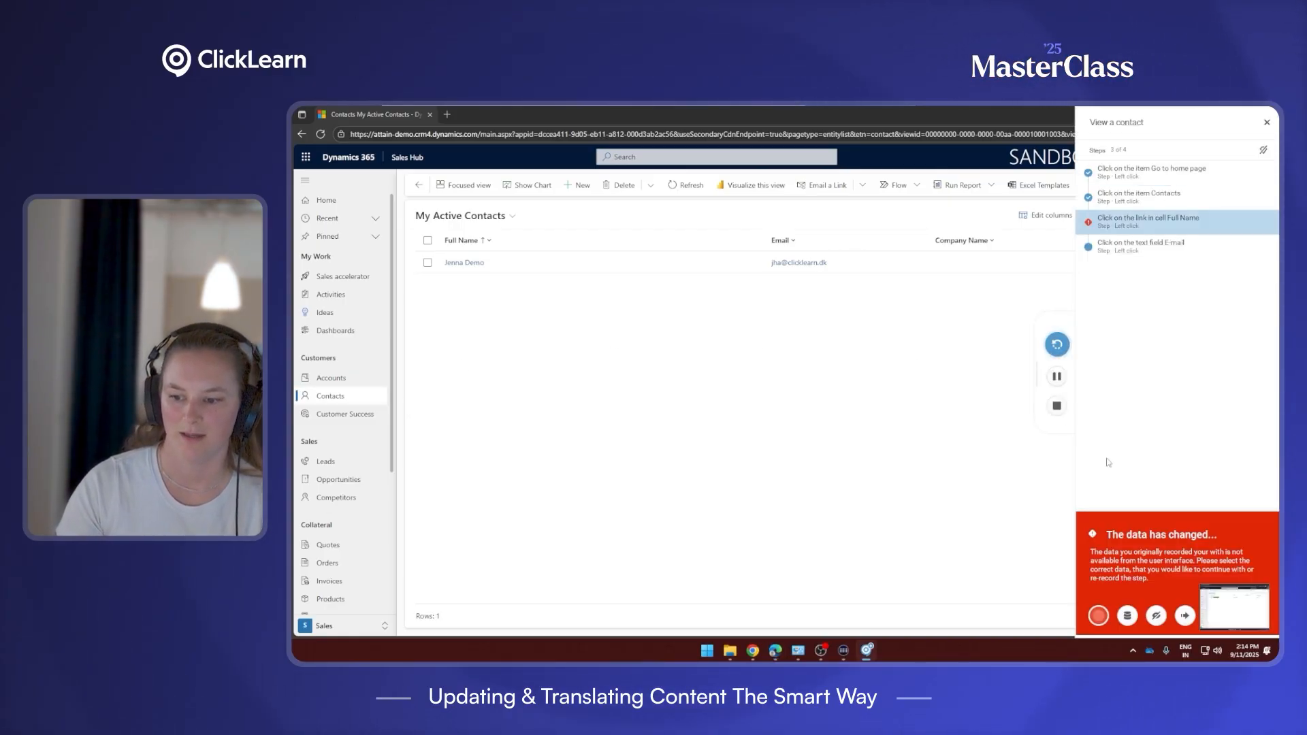
Inspect the failing step's screenshot, then open step 3's Data table selector.
left_click(1254, 613)
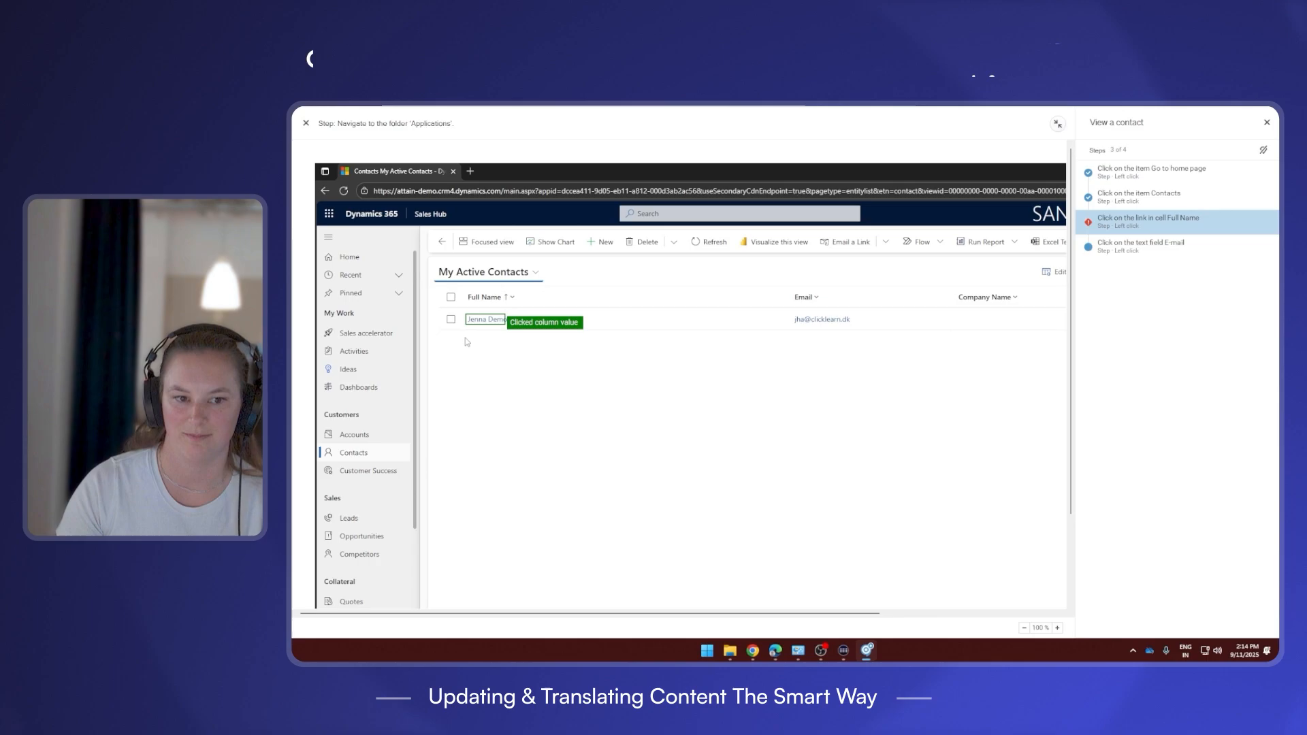
left_click(1057, 124)
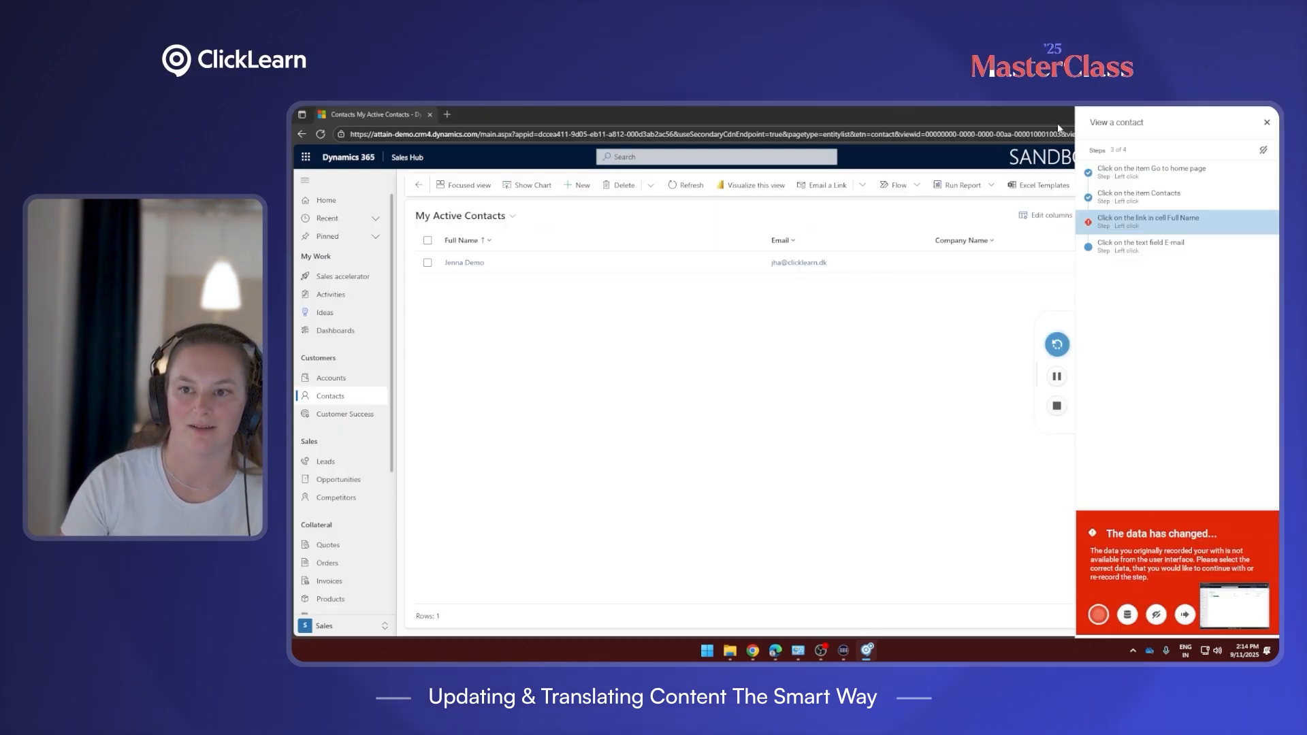
left_click(1127, 615)
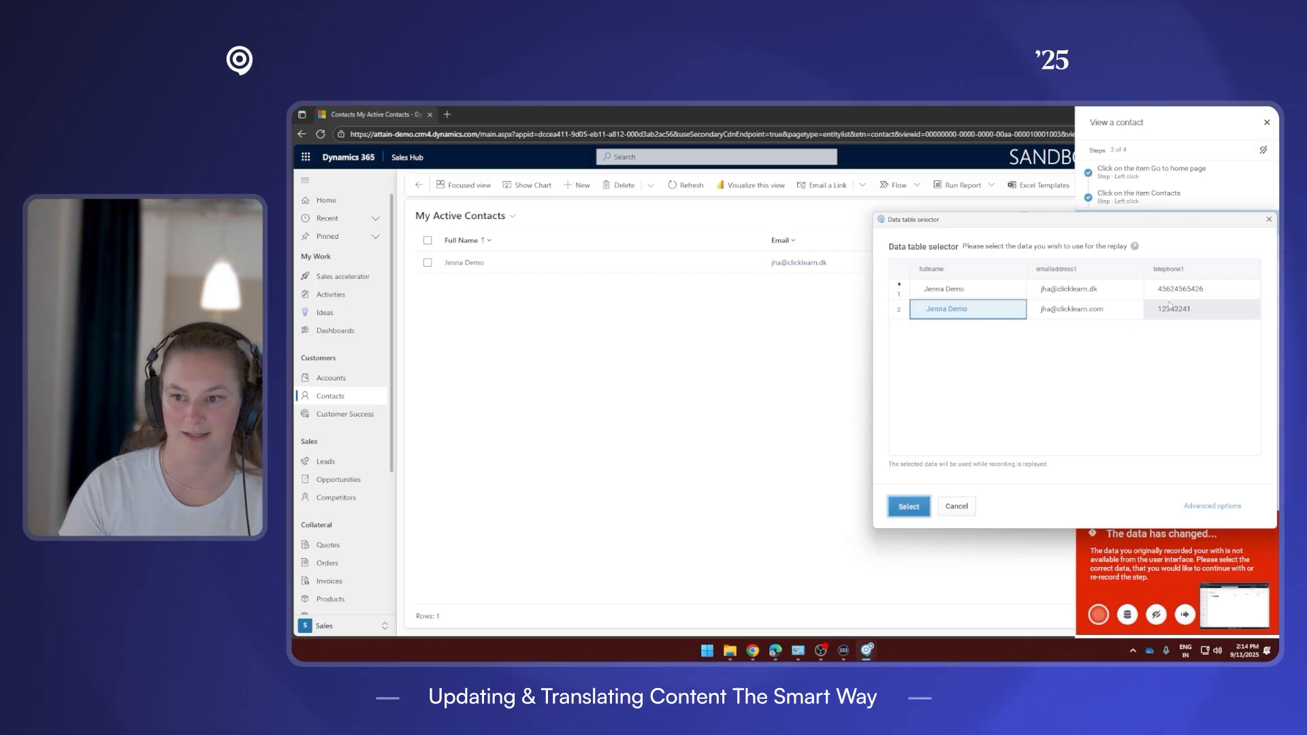
Pick the updated contact row, match on full name only, and resume the replay.
left_click(899, 290)
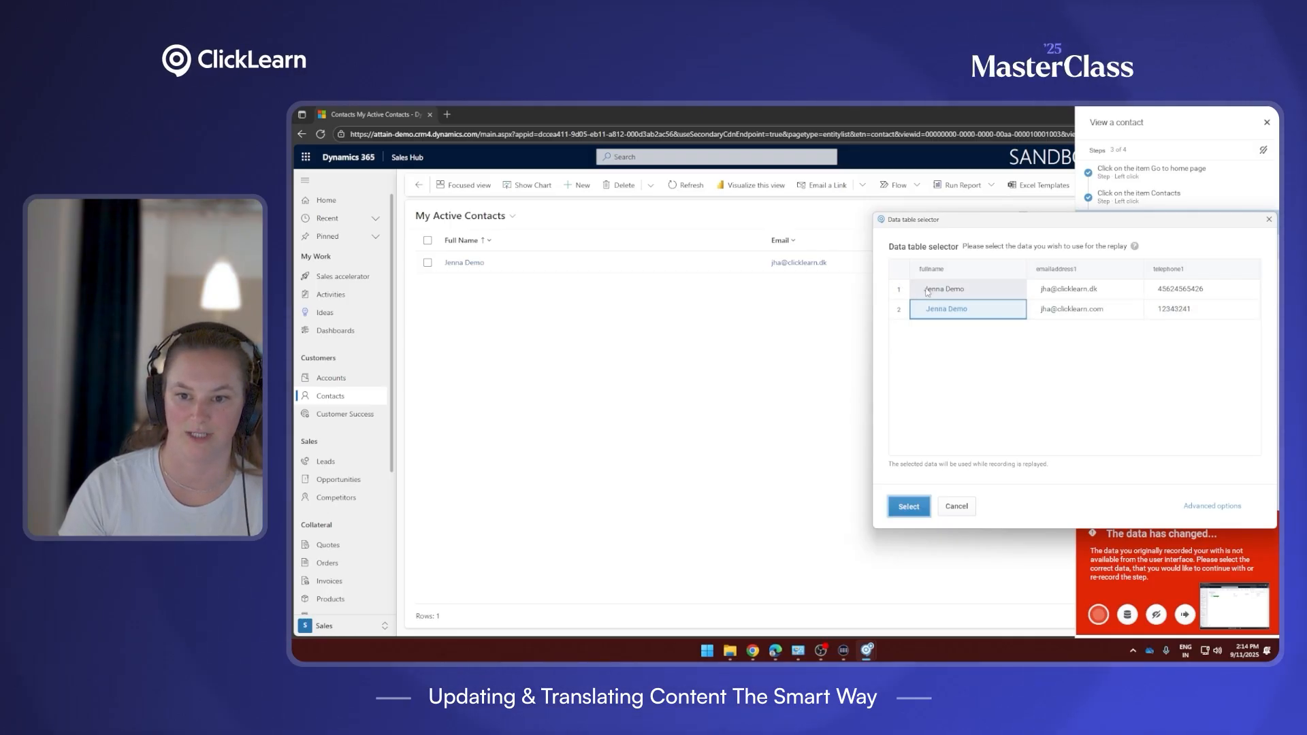
left_click(1223, 505)
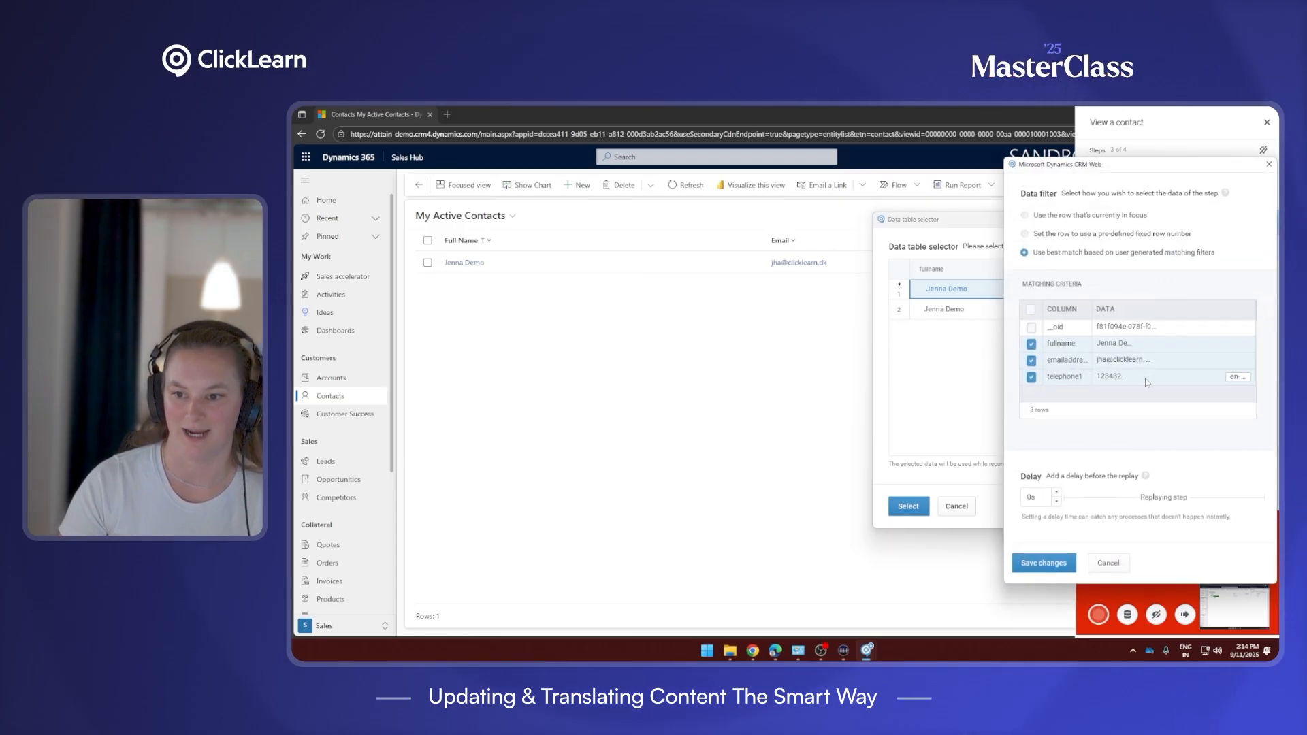
left_click(1031, 377)
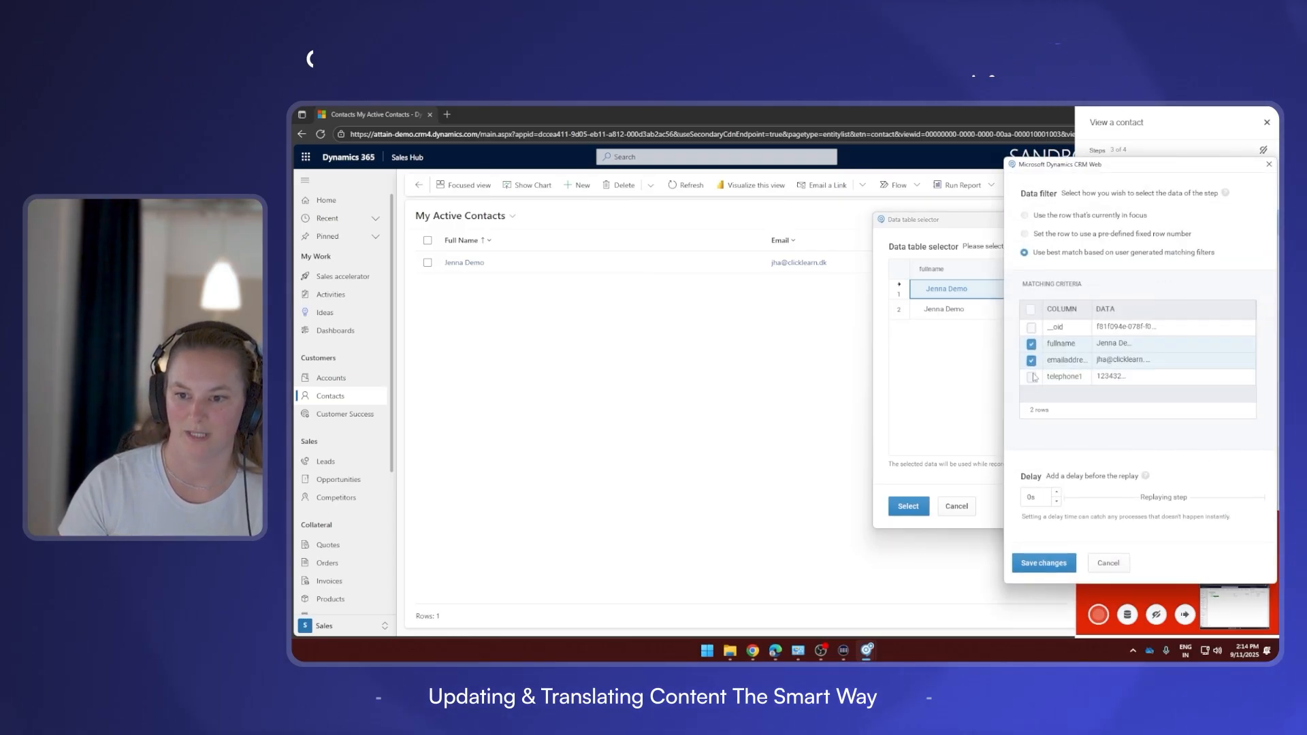
left_click(1031, 361)
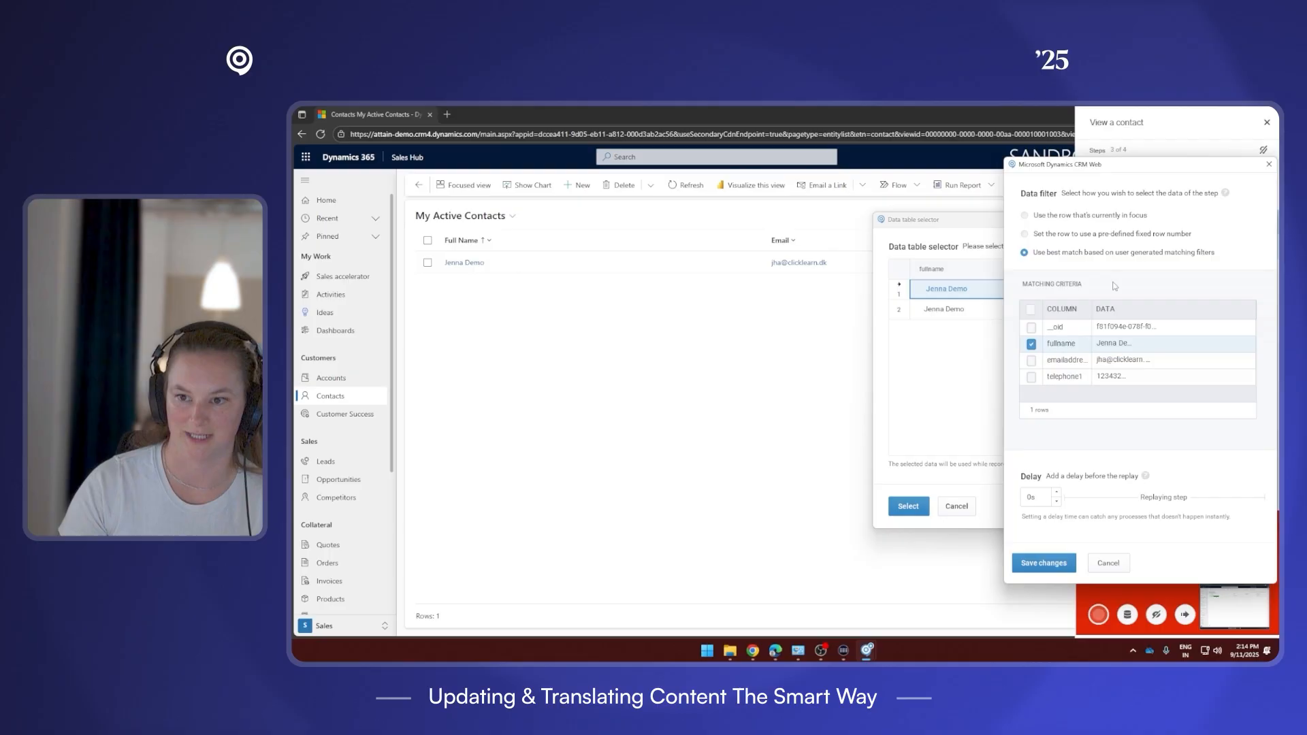
left_click(1044, 562)
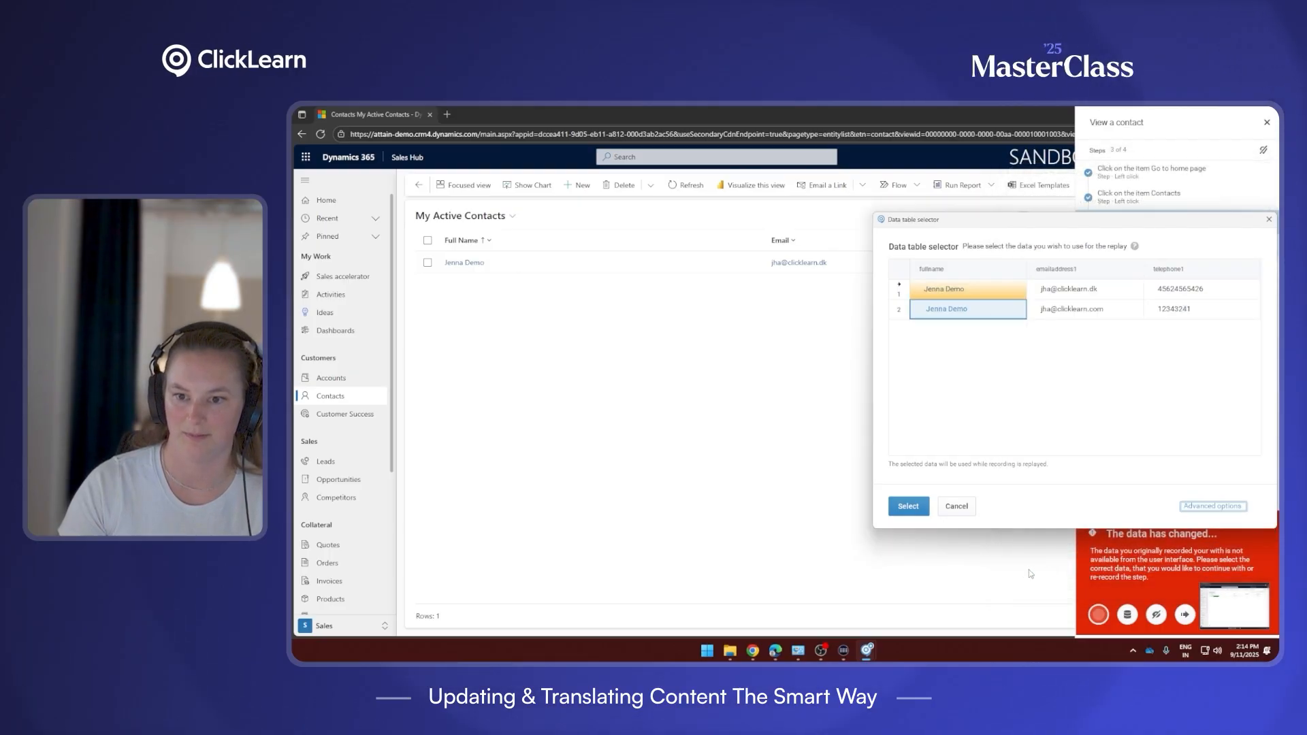
left_click(911, 507)
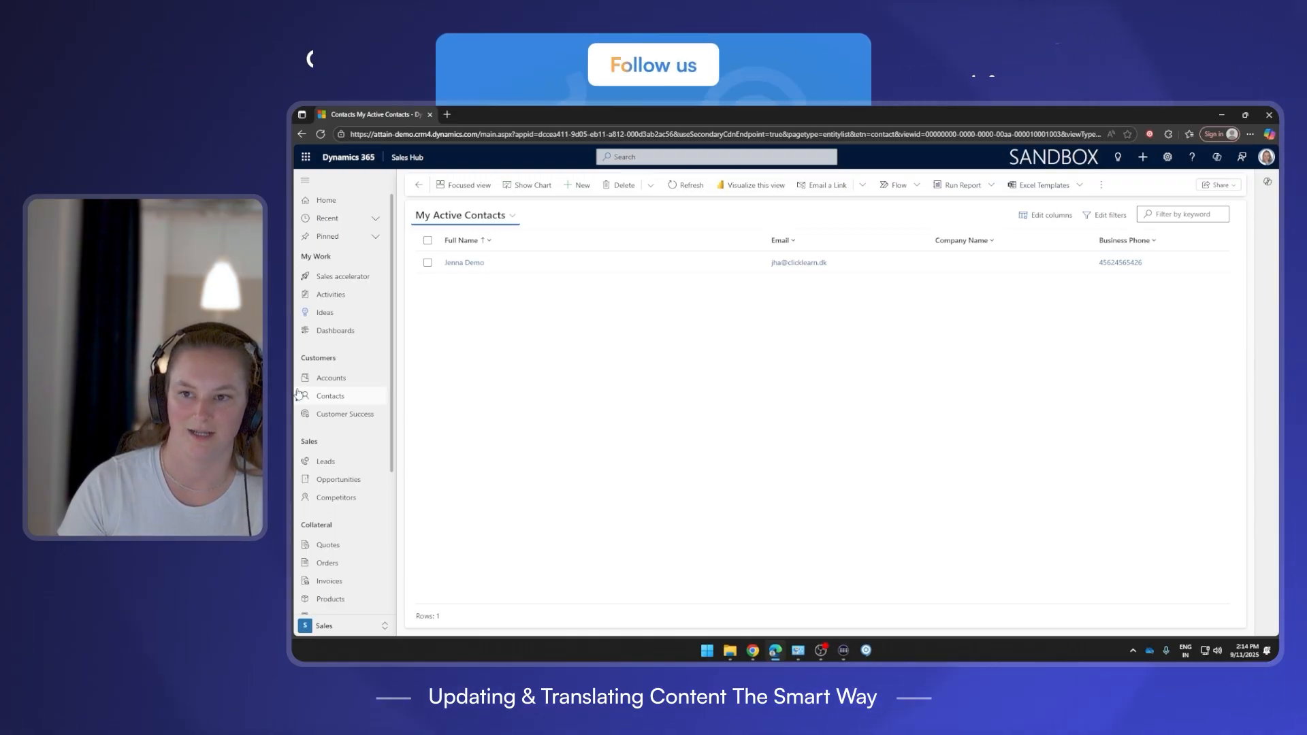
Let the replay finish and acknowledge the 'Replay completed successfully' message.
left_click(463, 262)
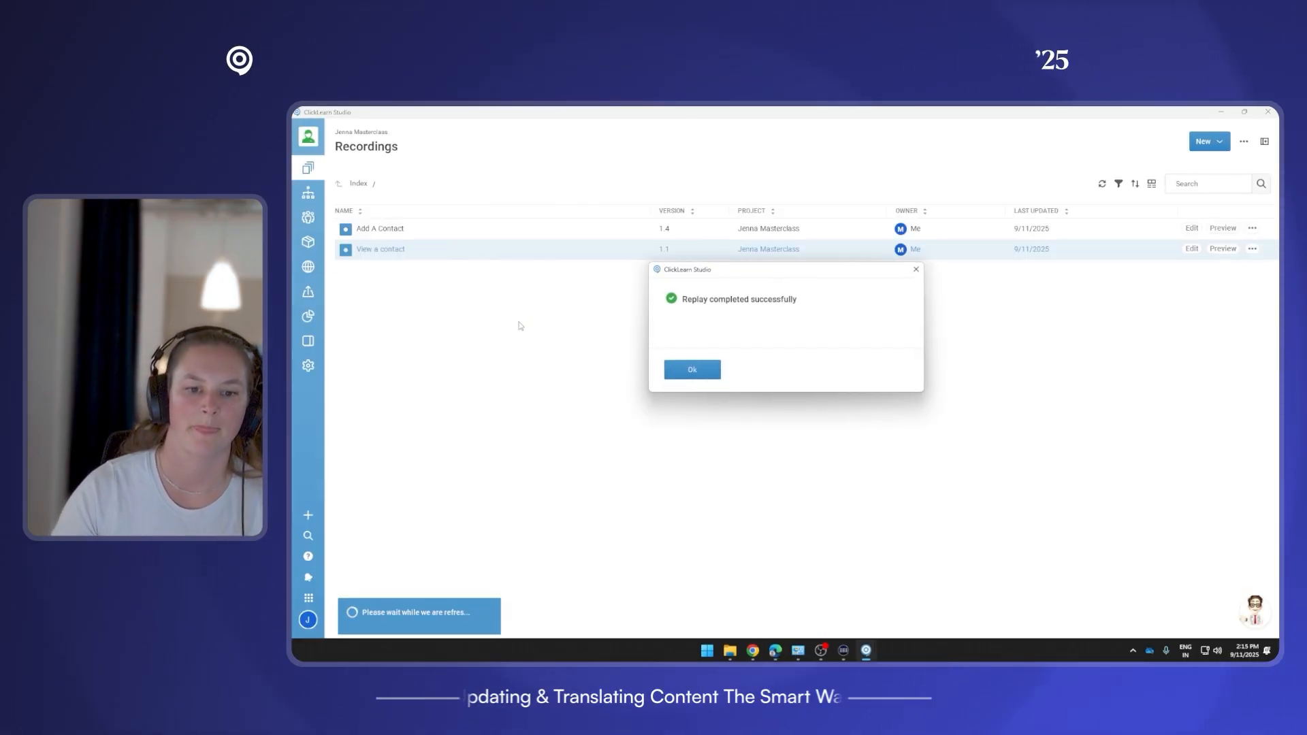
left_click(693, 370)
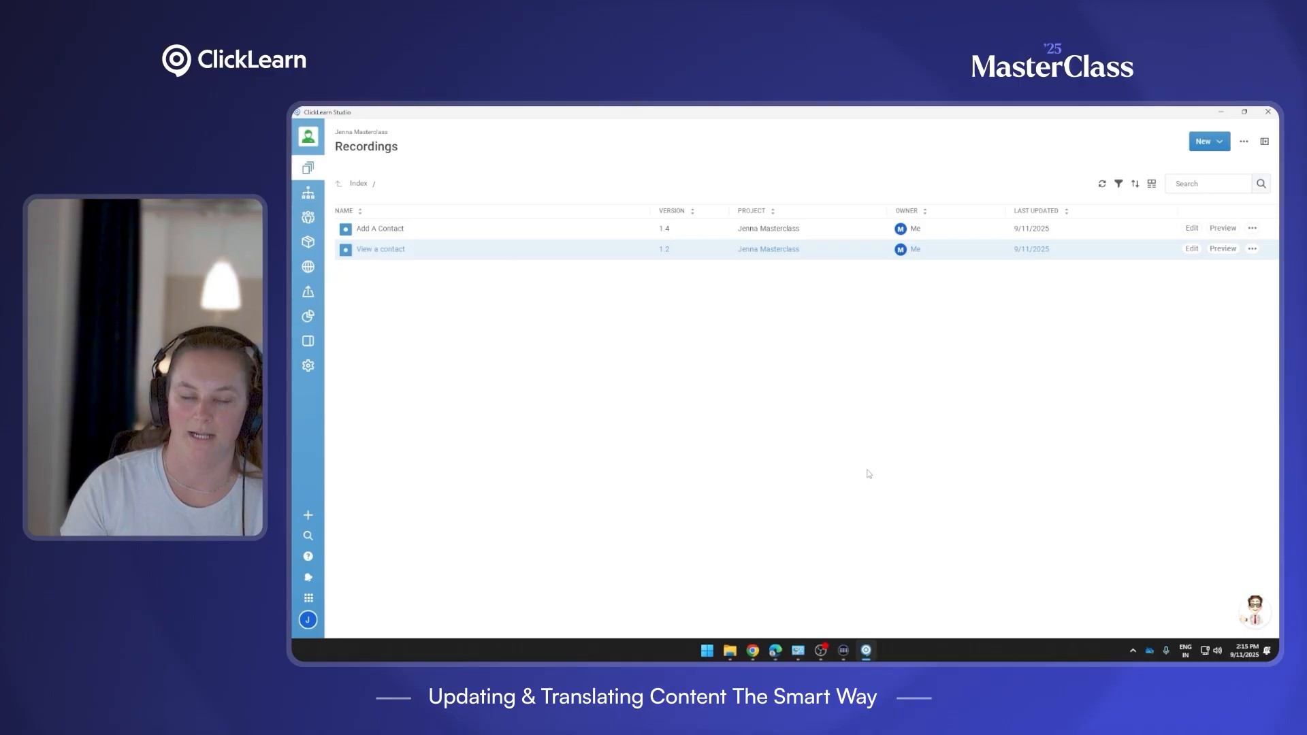